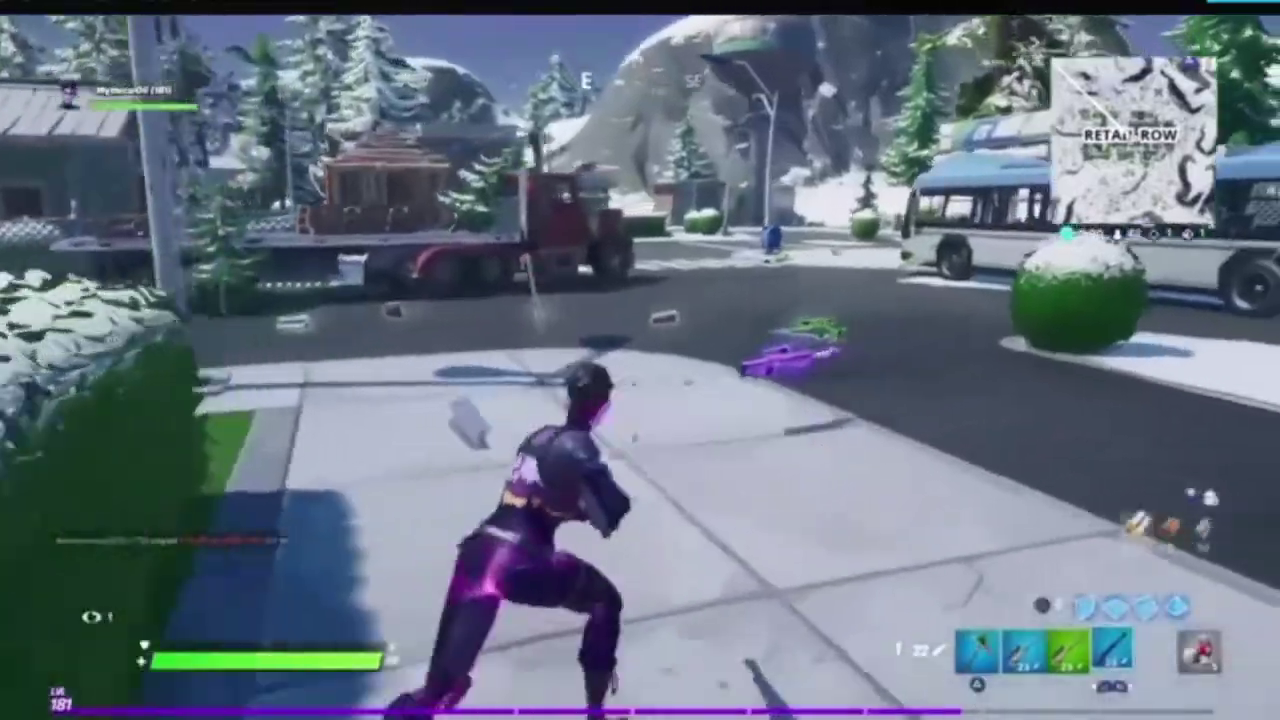
pyautogui.press('e')
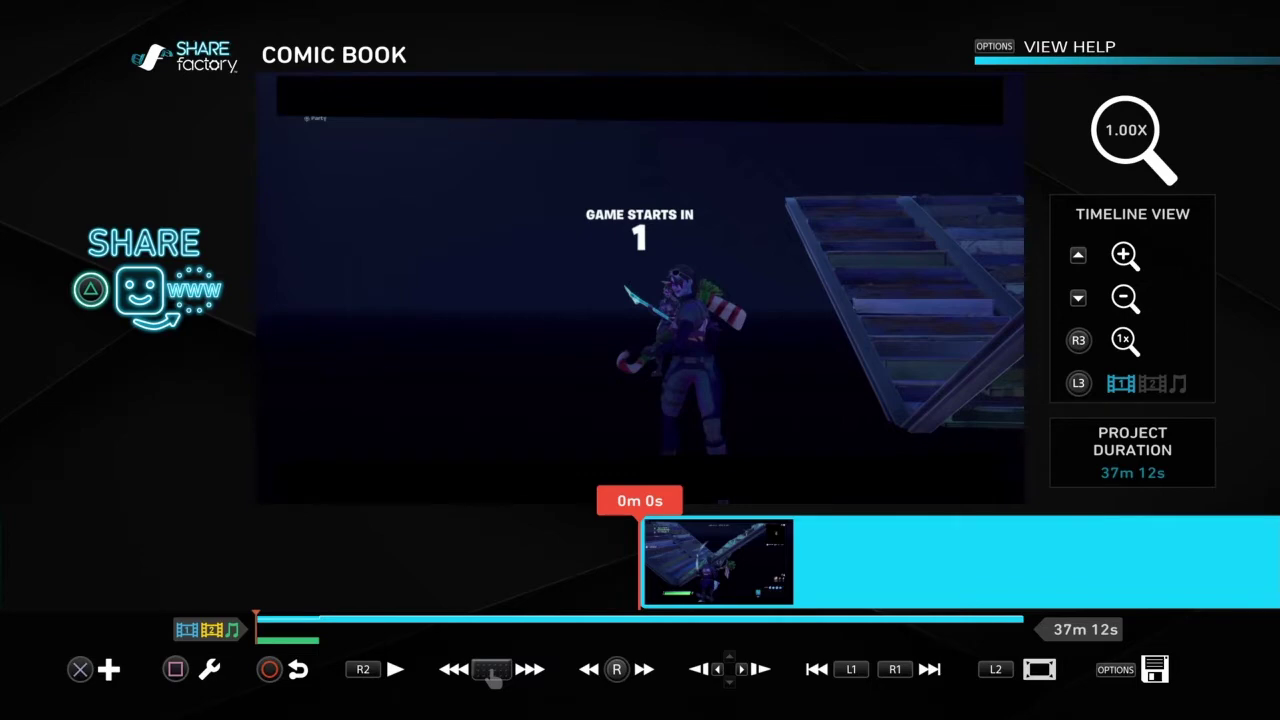
pyautogui.hscroll(3, 640, 562)
pyautogui.hscroll(-3, 640, 562)
pyautogui.press('Return')
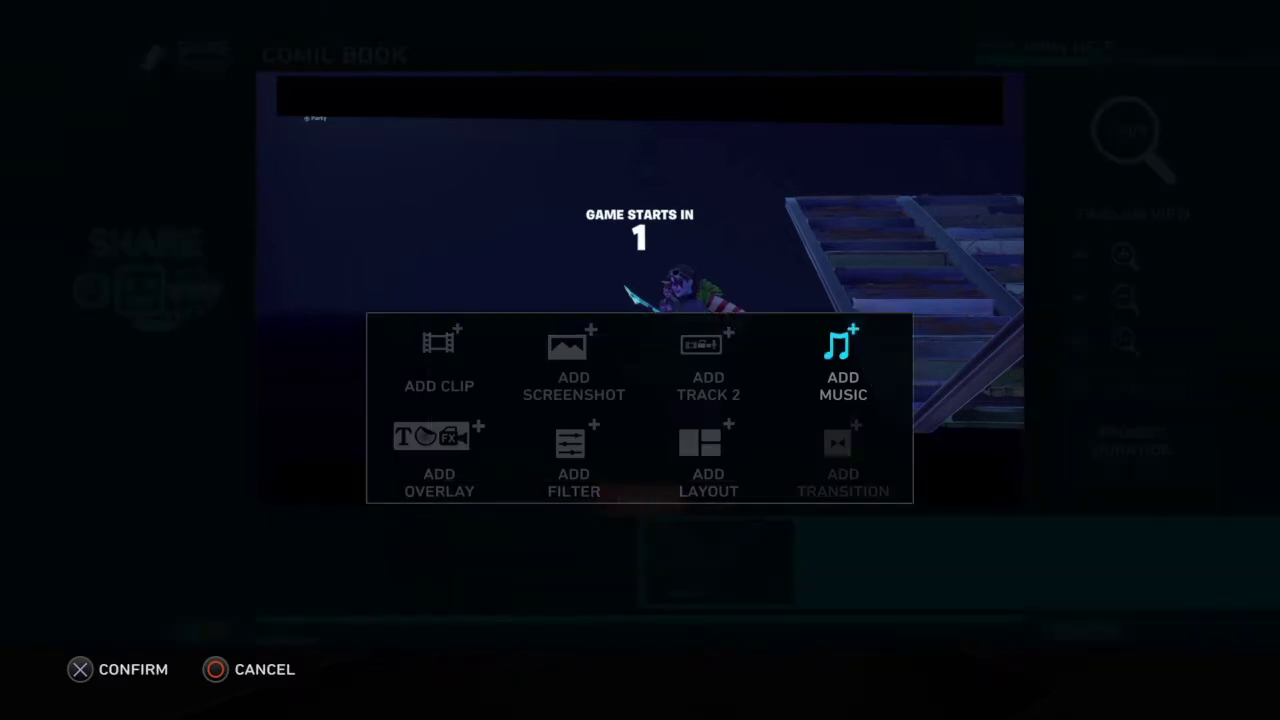
pyautogui.press('Right')
pyautogui.press('Escape')
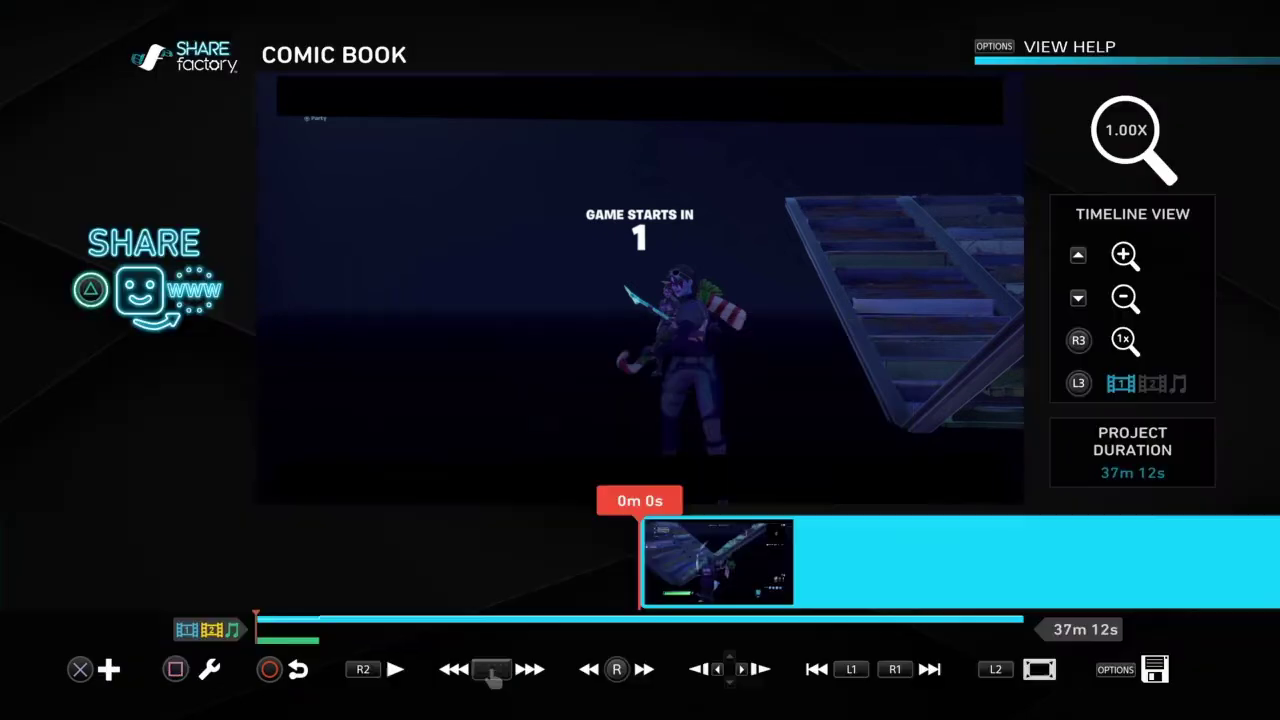
# - Look through the kinds of content that can be added to the project, from clips and screenshots to overlays, filters and layouts
pyautogui.press('Return')
pyautogui.press('Left')
pyautogui.press('Left')
pyautogui.press('Left')
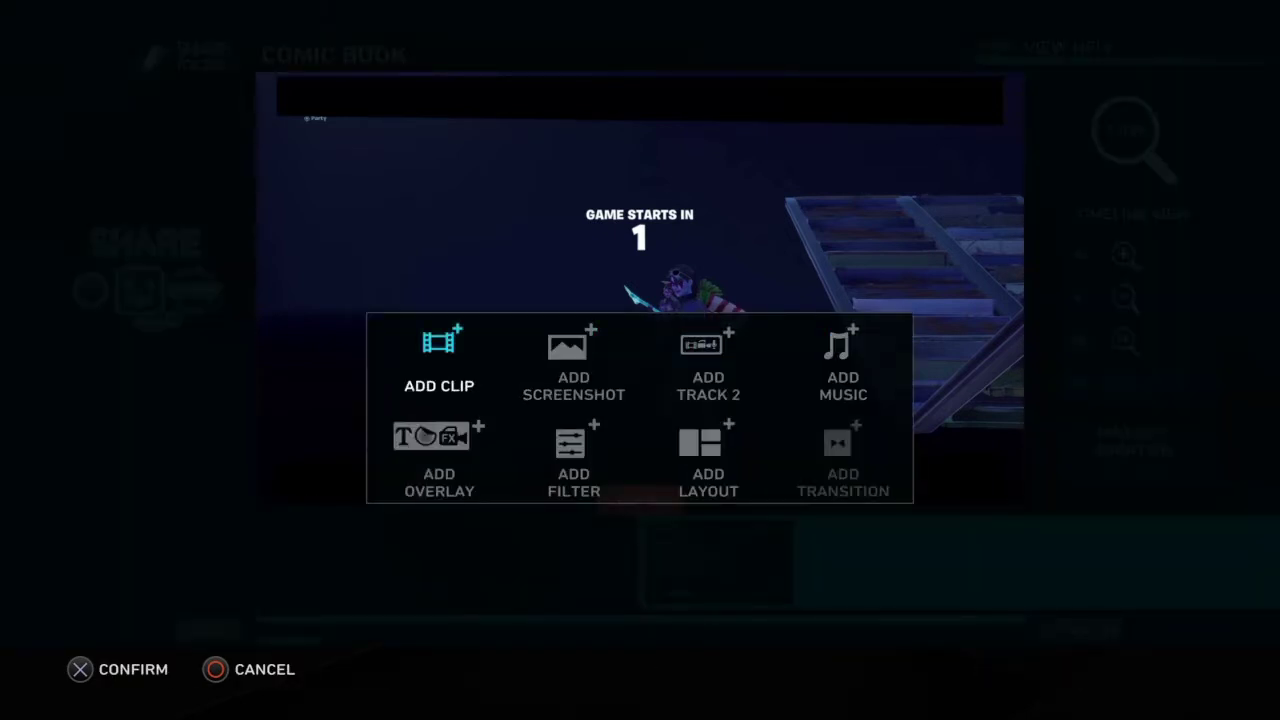
pyautogui.press('Right')
pyautogui.press('Right')
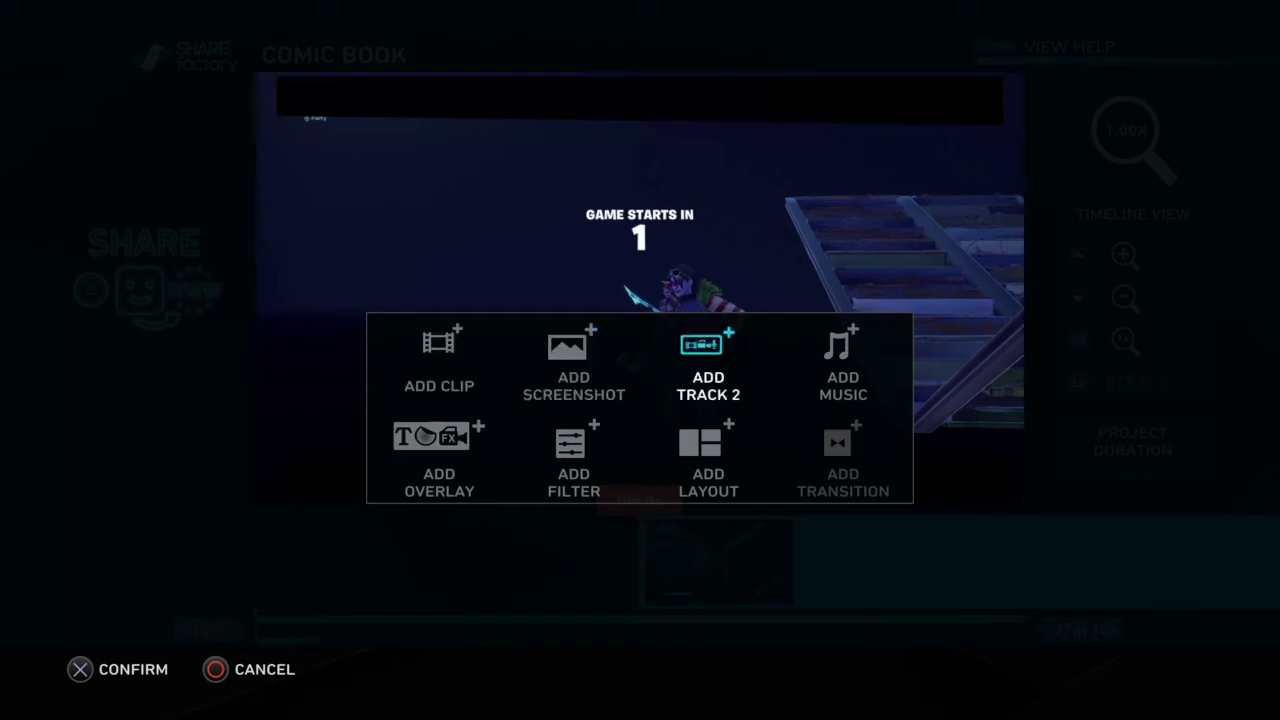
pyautogui.press('Right')
pyautogui.press('Down')
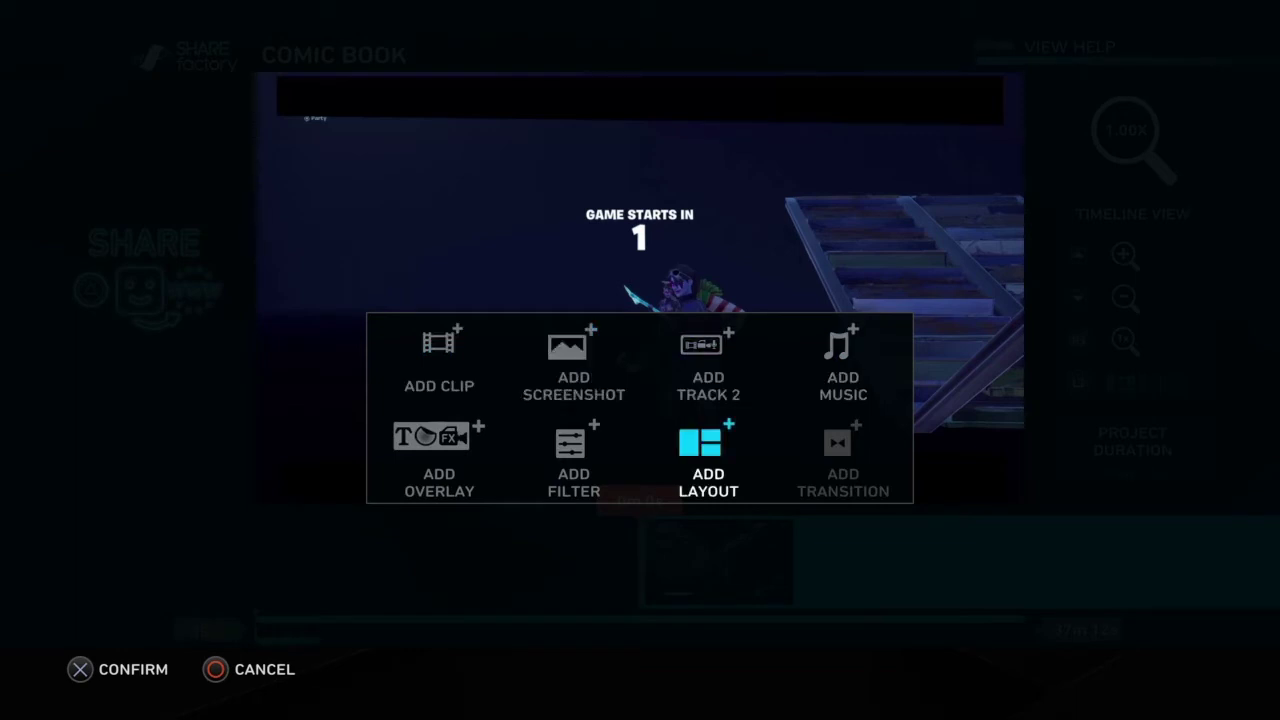
pyautogui.press('Left')
pyautogui.press('Left')
pyautogui.press('Up')
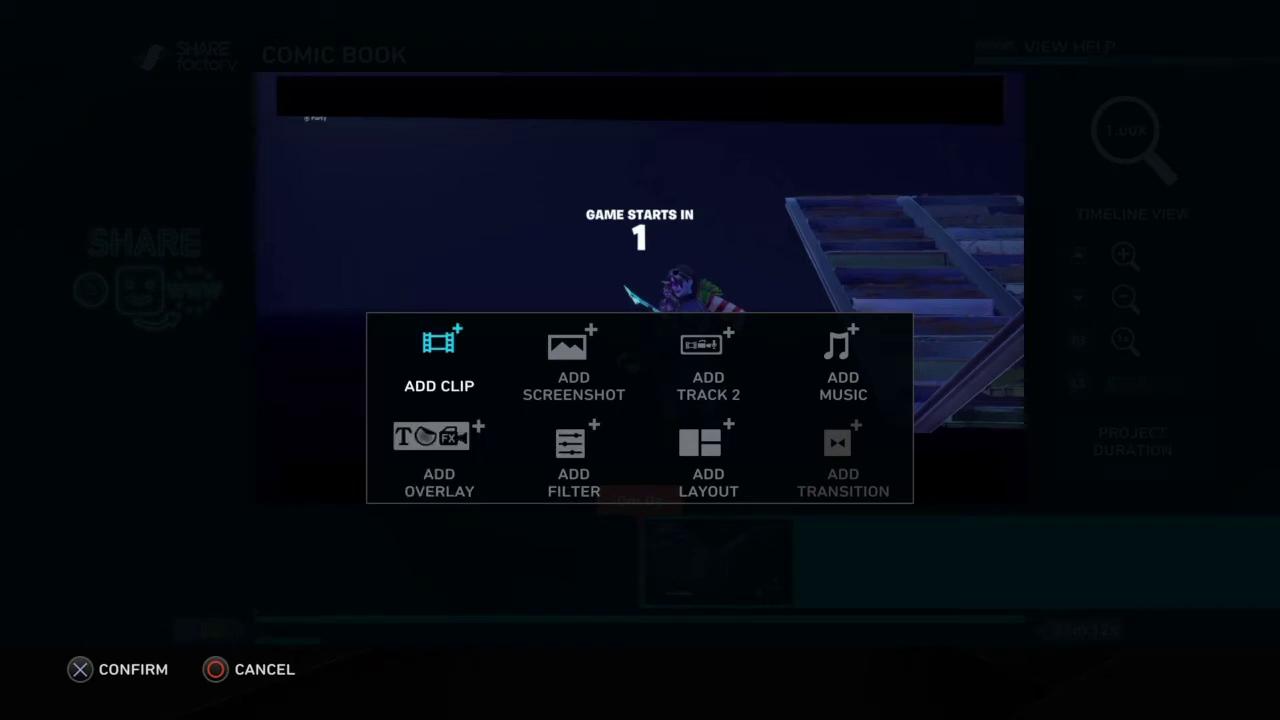
pyautogui.press('Down')
pyautogui.press('Right')
pyautogui.press('Up')
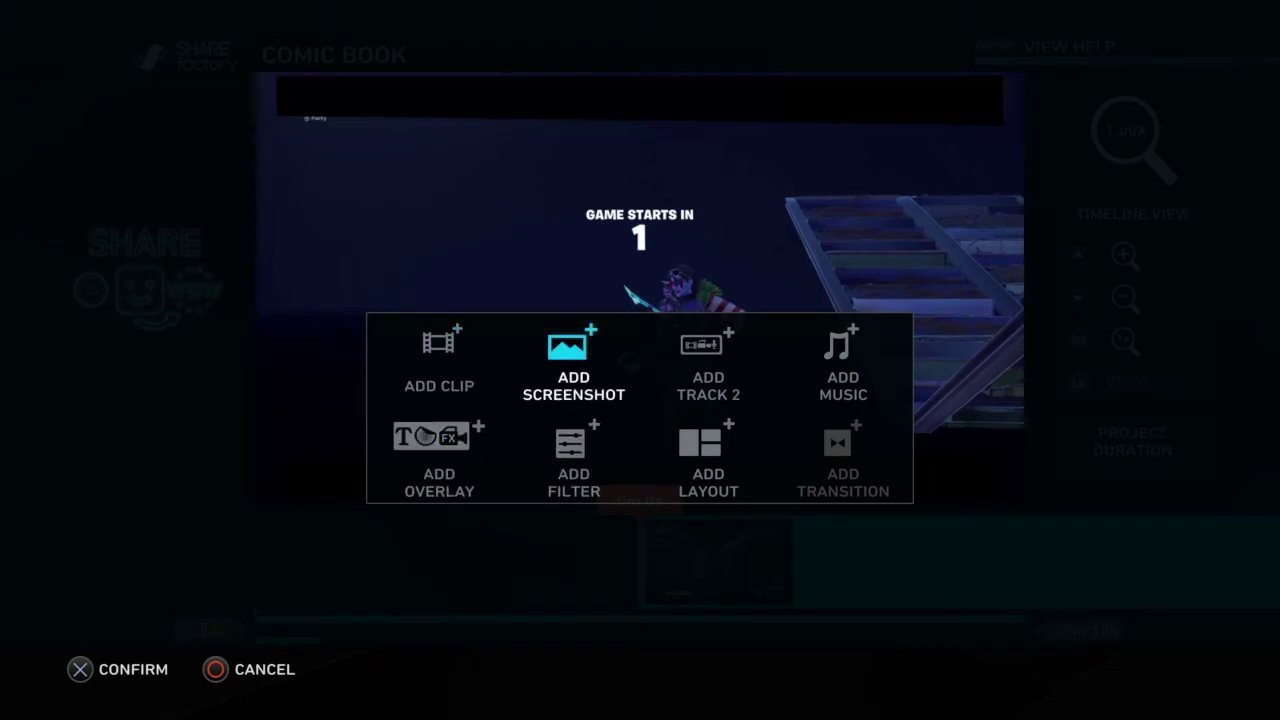
# - Browse the clips available for the project by category, then return to the timeline without adding any
pyautogui.press('Left')
pyautogui.press('Return')
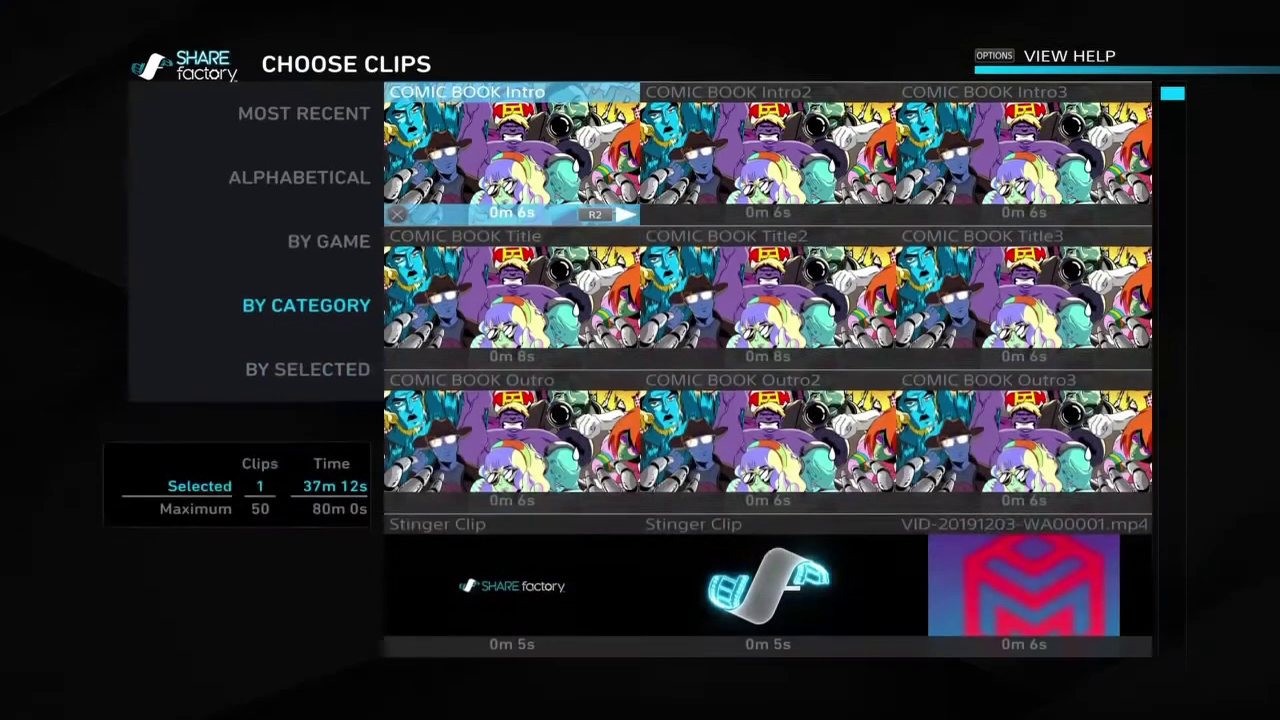
pyautogui.press('Right')
pyautogui.press('Down')
pyautogui.press('Down')
pyautogui.press('Down')
pyautogui.press('Down')
pyautogui.press('Down')
pyautogui.press('Down')
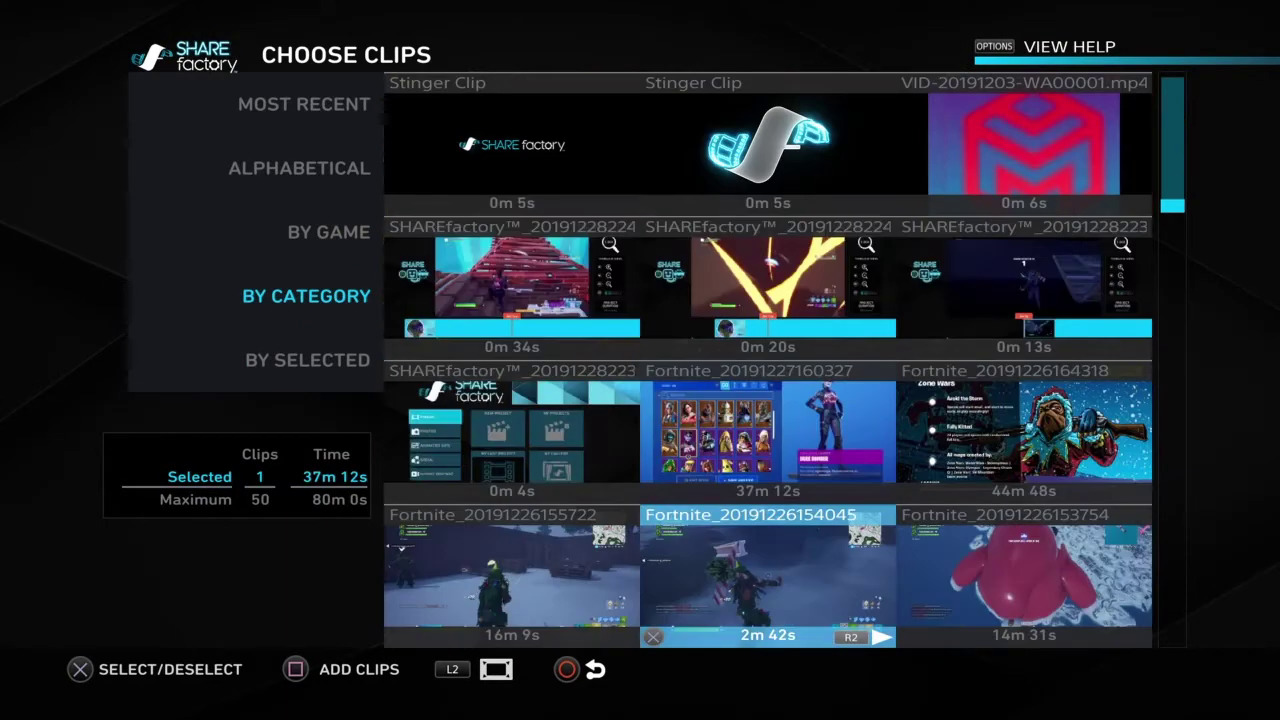
pyautogui.press('Left')
pyautogui.press('Down')
pyautogui.press('Down')
pyautogui.press('Right')
pyautogui.press('Right')
pyautogui.press('Down')
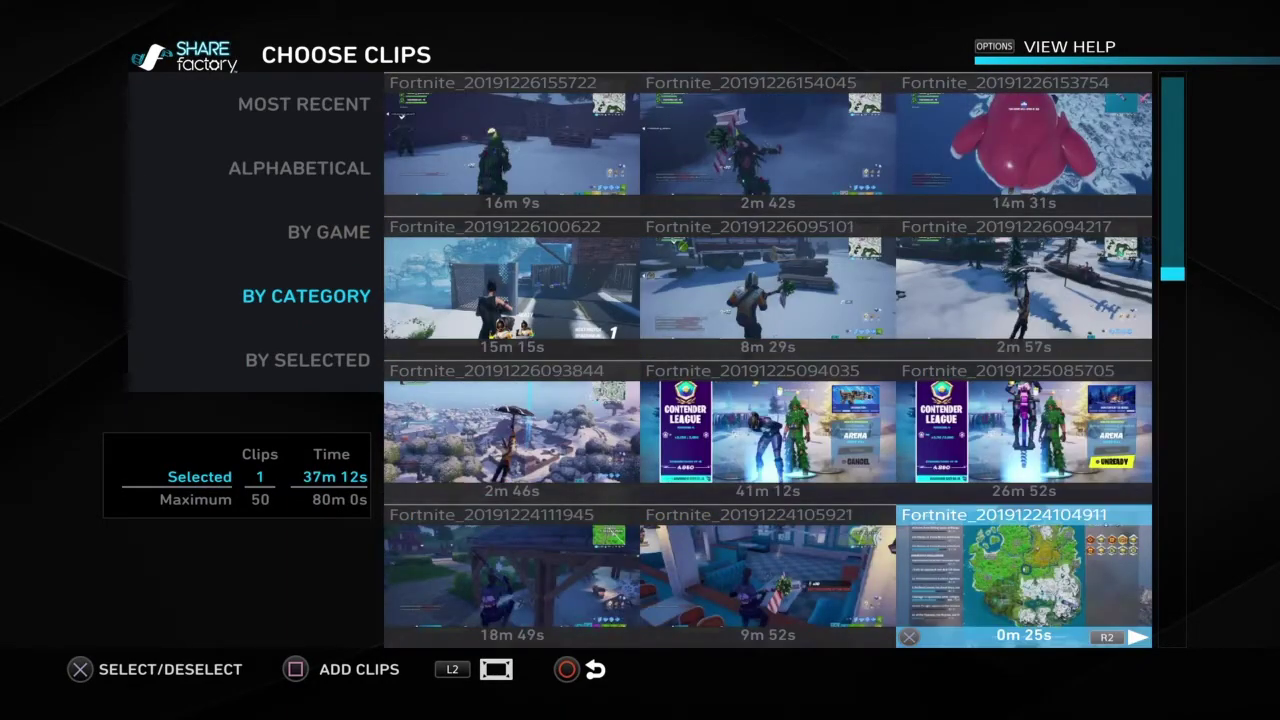
pyautogui.press('Down')
pyautogui.press('Left')
pyautogui.press('Left')
pyautogui.press('Escape')
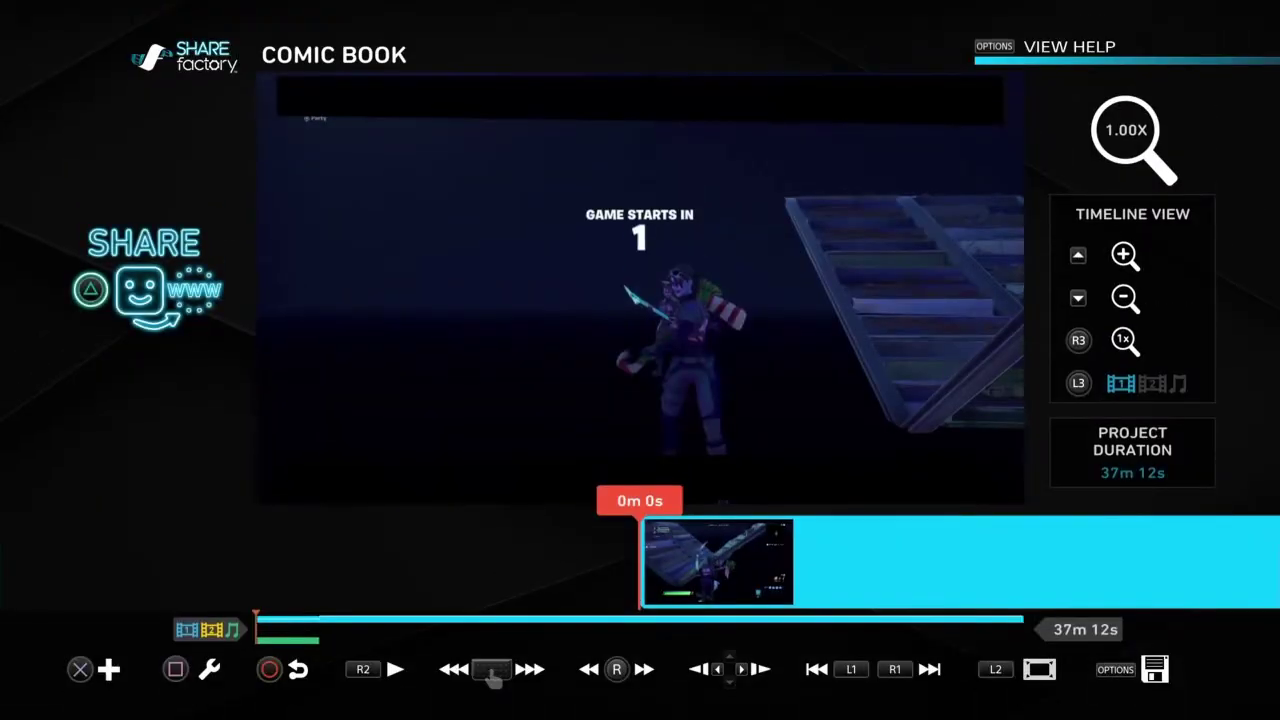
# - Browse the screenshots and background images available by category, then return to the timeline without adding any
pyautogui.press('Return')
pyautogui.press('Right')
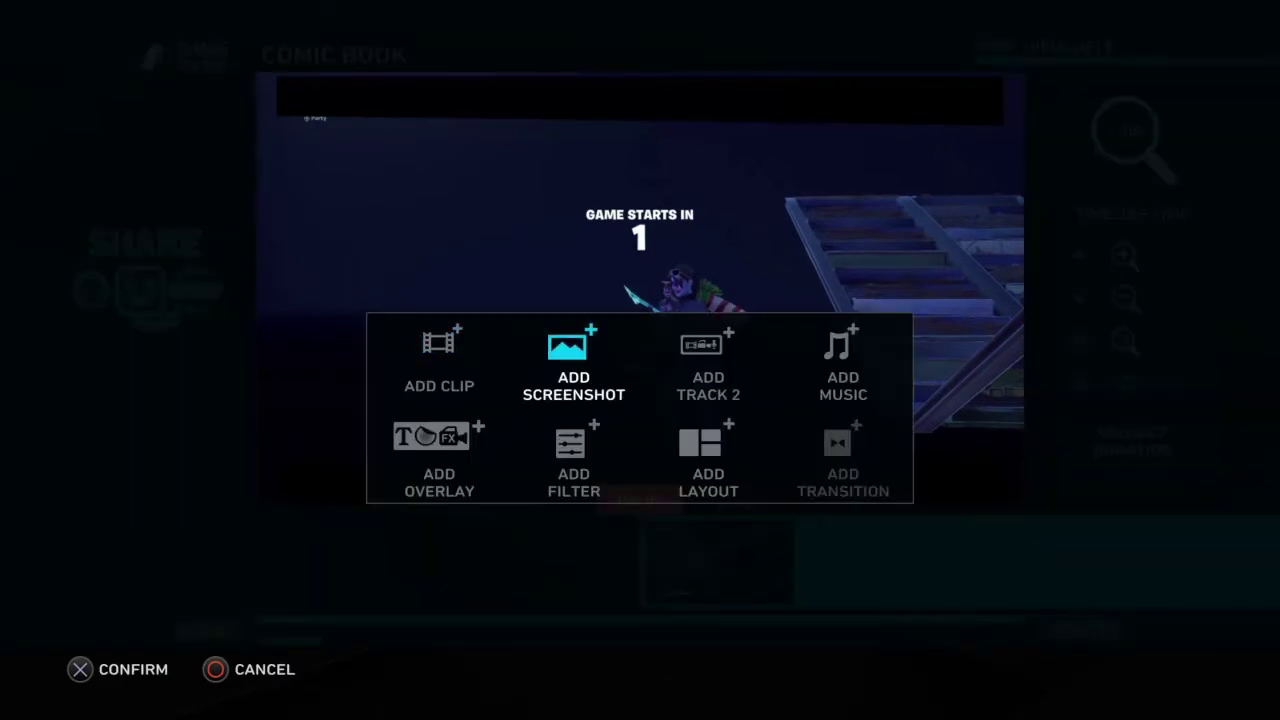
pyautogui.press('Return')
pyautogui.press('Down')
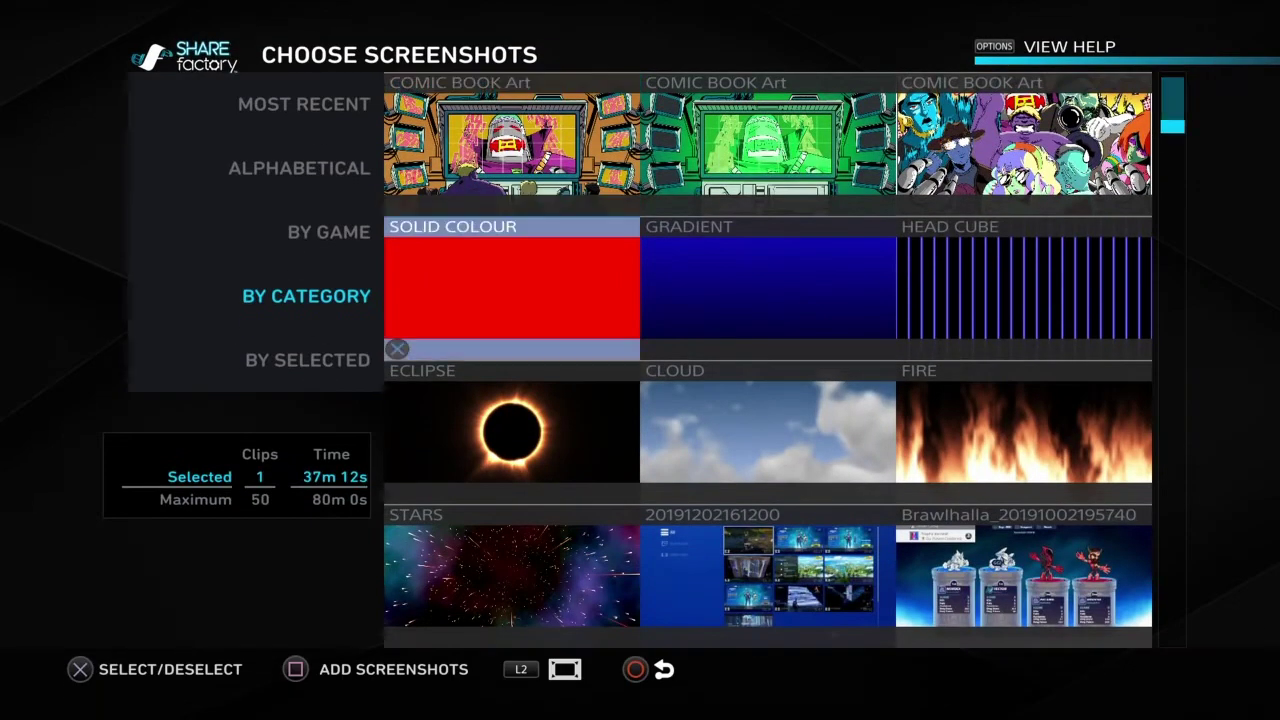
pyautogui.press('Down')
pyautogui.press('Right')
pyautogui.press('Up')
pyautogui.press('Right')
pyautogui.press('Left')
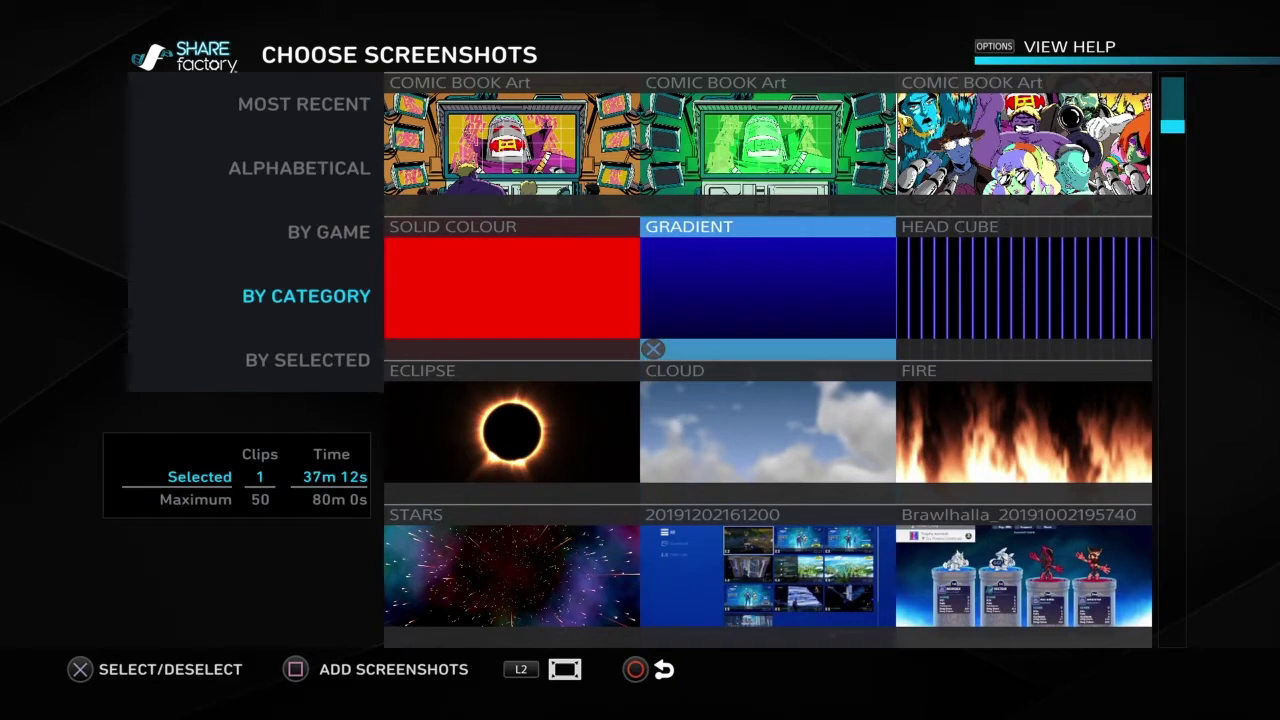
pyautogui.press('Left')
pyautogui.press('Down')
pyautogui.press('Down')
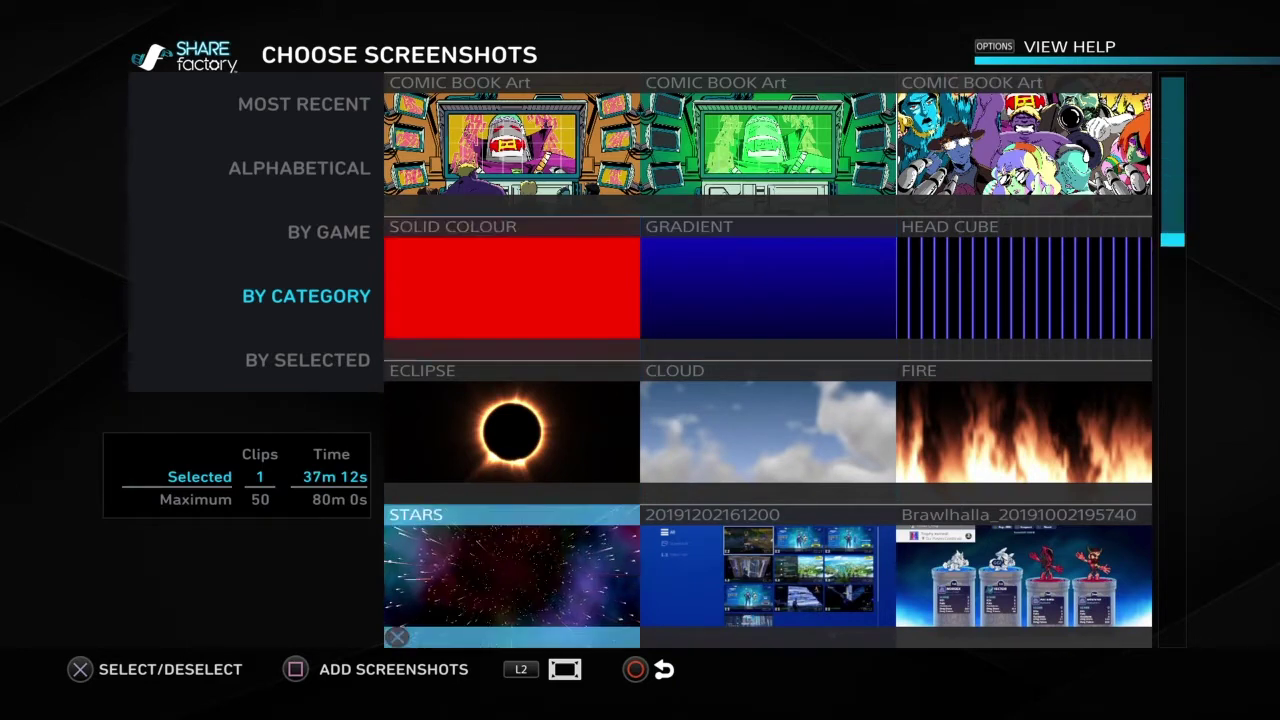
pyautogui.press('Up')
pyautogui.press('Up')
pyautogui.press('Down')
pyautogui.press('Down')
pyautogui.press('Up')
pyautogui.press('Up')
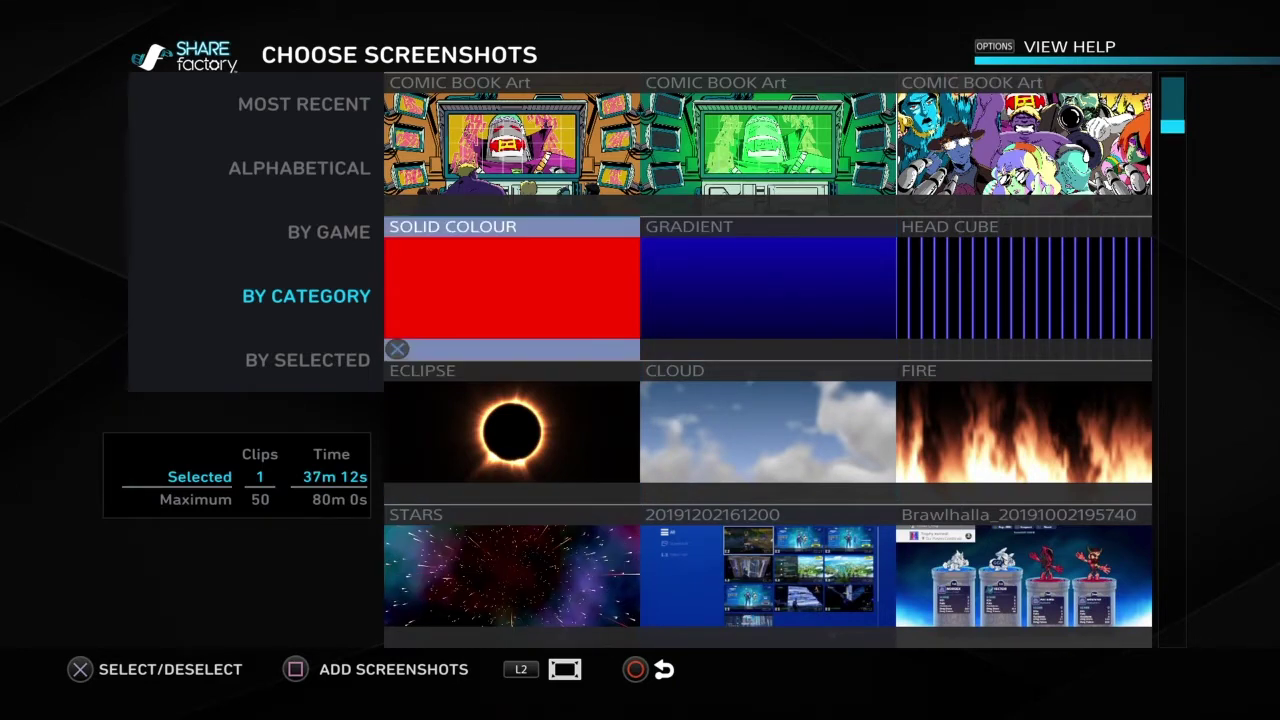
pyautogui.press('Escape')
# - Open the Track 2 editor at the project start and examine its Record Audio and Add Clip options
pyautogui.press('Return')
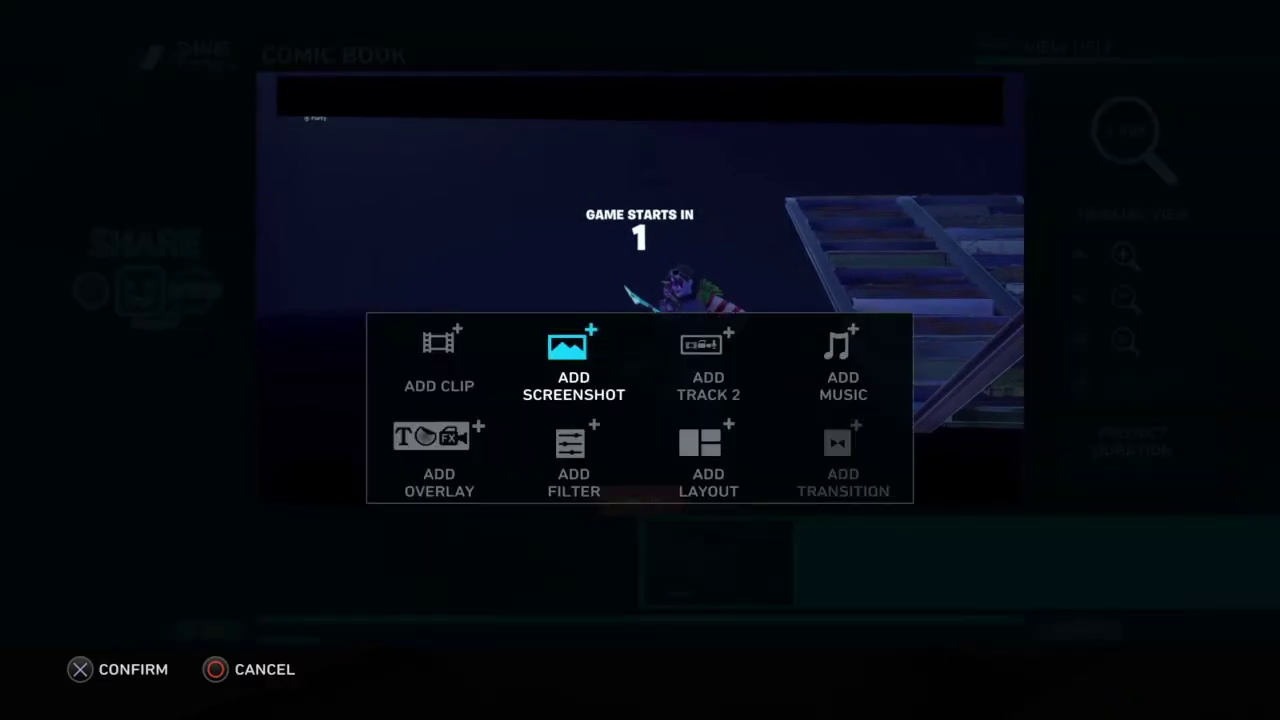
pyautogui.press('Right')
pyautogui.press('Return')
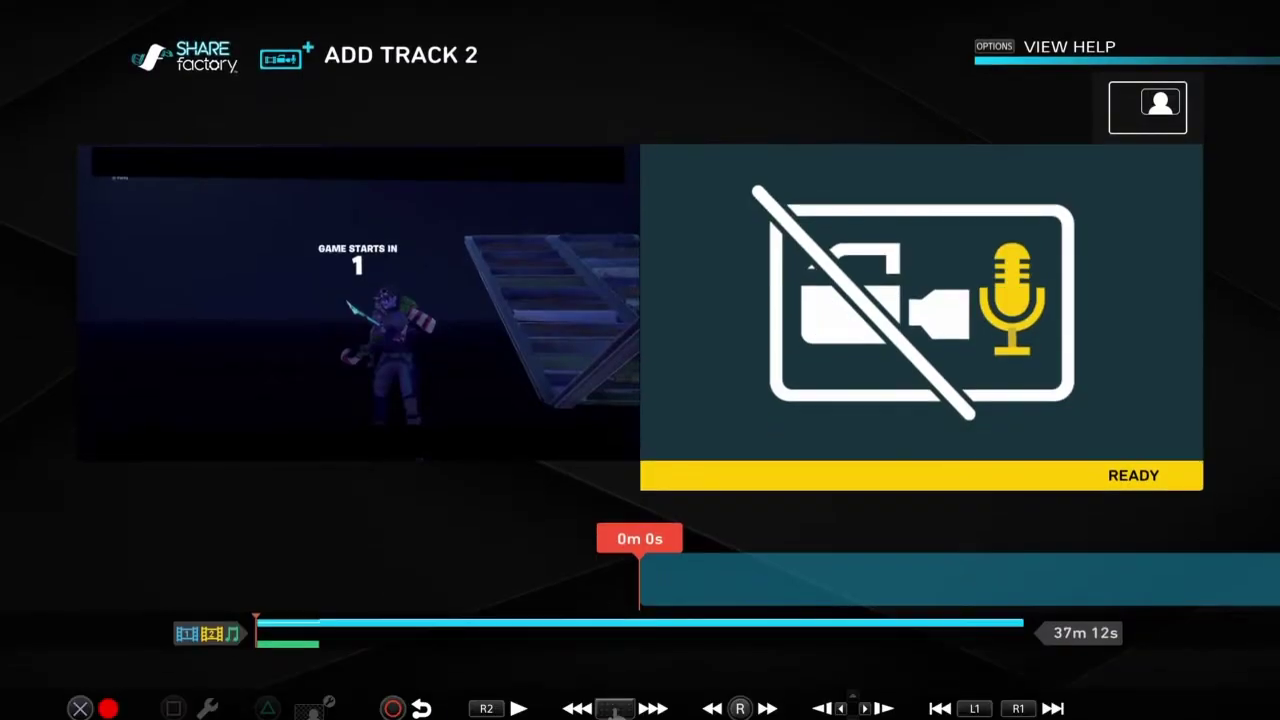
pyautogui.press('Return')
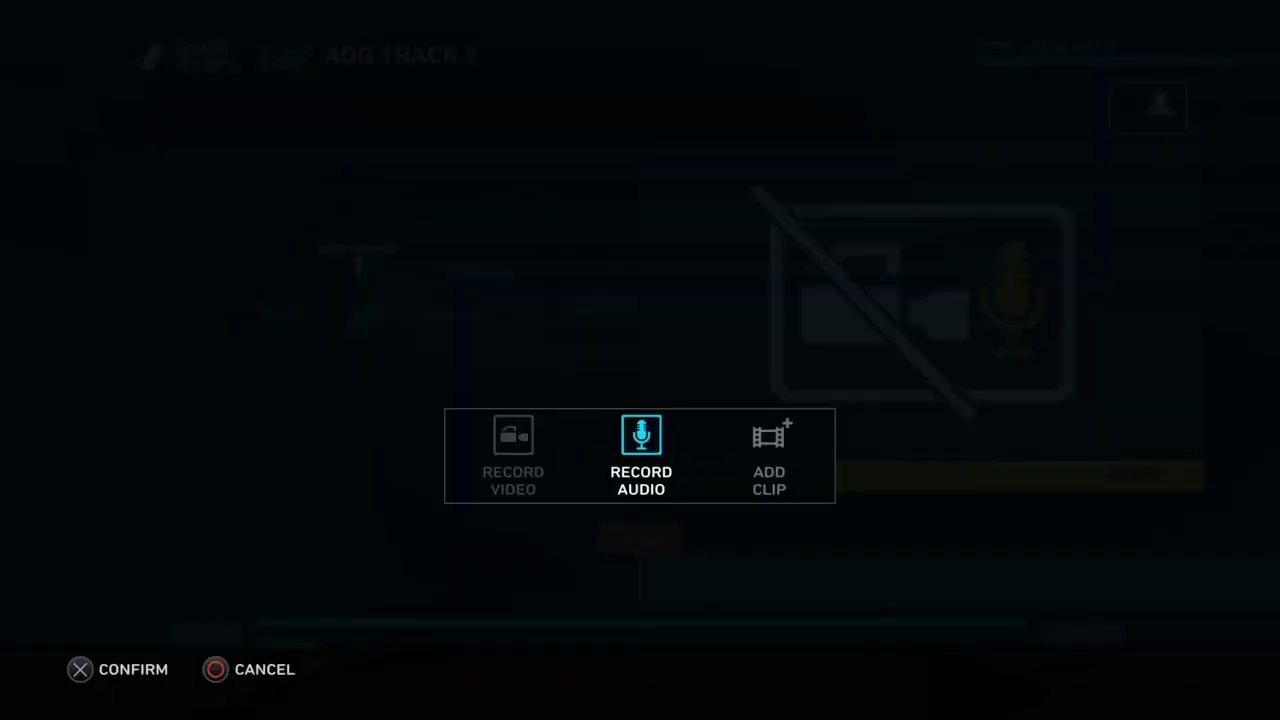
pyautogui.press('Right')
pyautogui.press('Left')
pyautogui.press('Right')
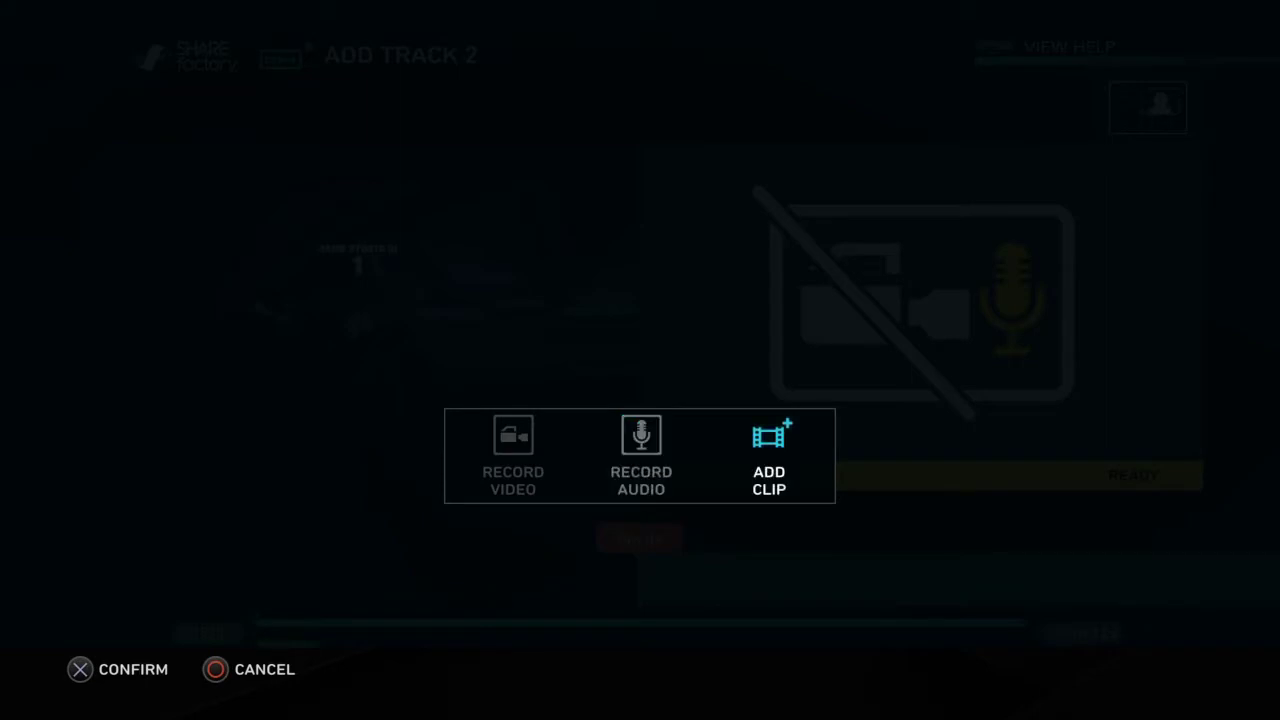
pyautogui.press('Left')
pyautogui.press('Right')
pyautogui.press('Left')
pyautogui.press('Right')
pyautogui.press('Left')
pyautogui.press('Right')
pyautogui.press('Left')
pyautogui.press('Right')
pyautogui.press('Left')
# - Record a few seconds of audio commentary on Track 2 from the project start, then stop the recording
pyautogui.press('Return')
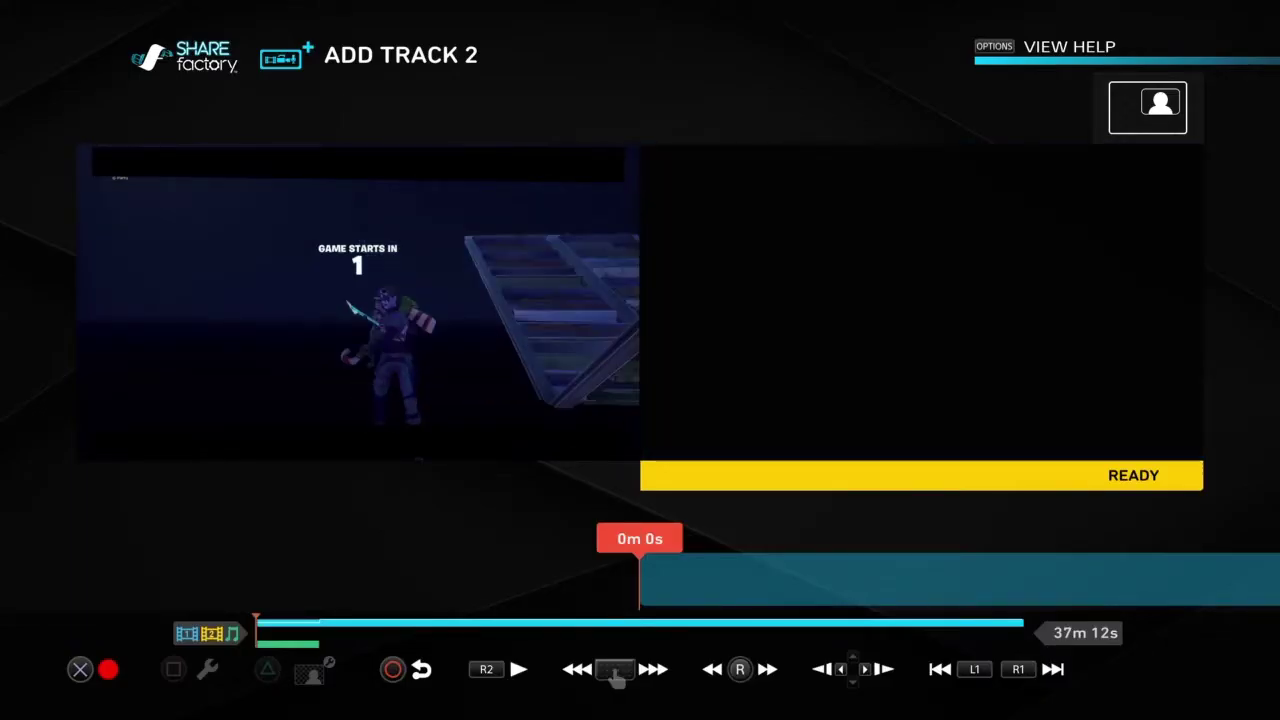
pyautogui.press('Escape')
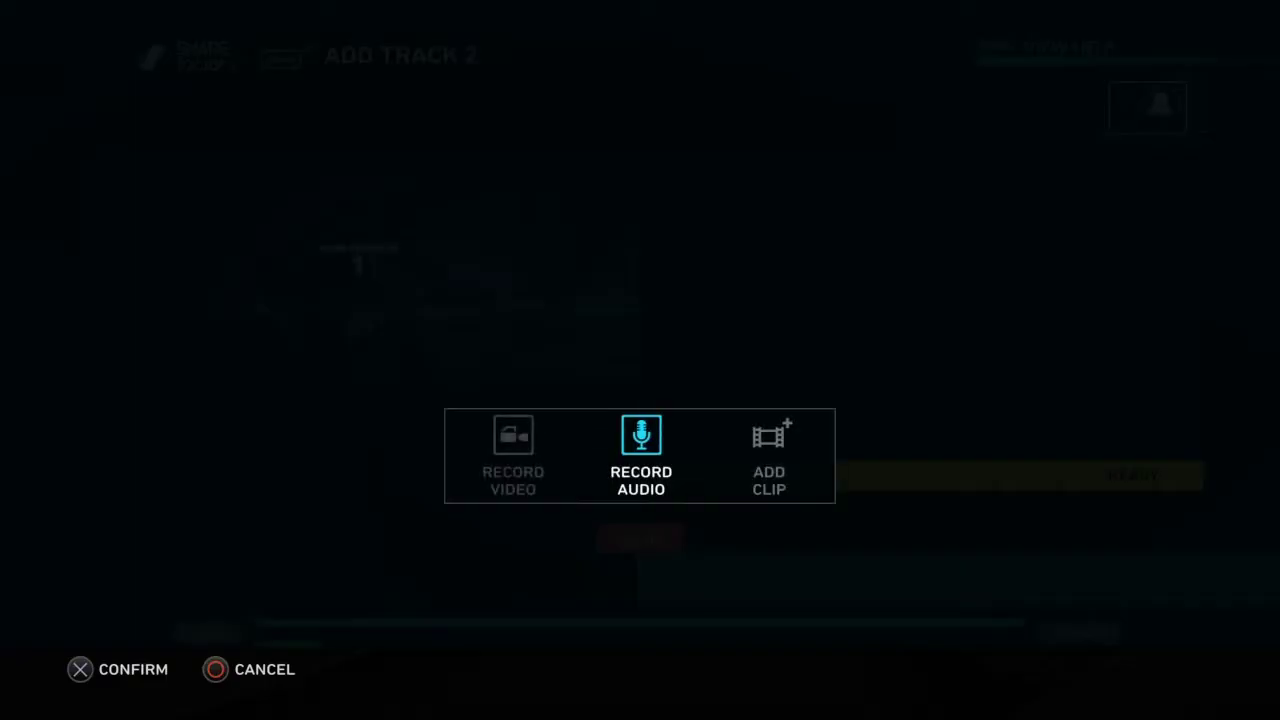
pyautogui.press('Return')
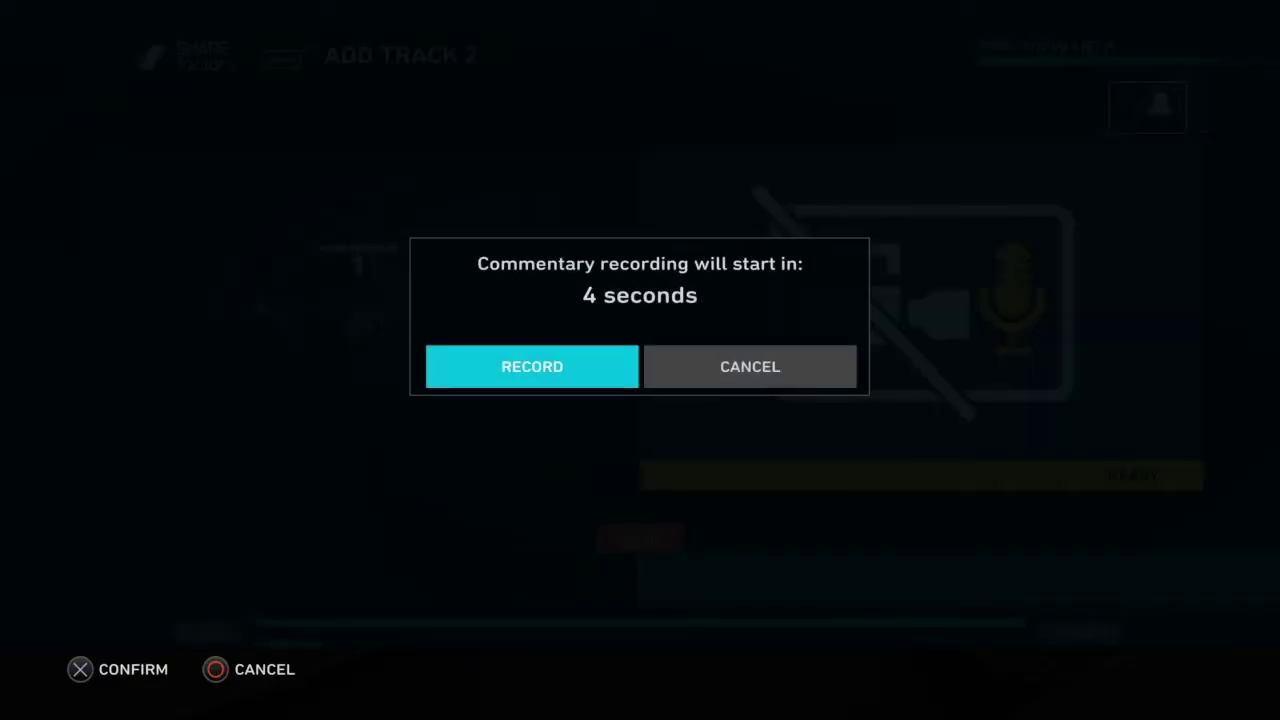
pyautogui.press('Return')
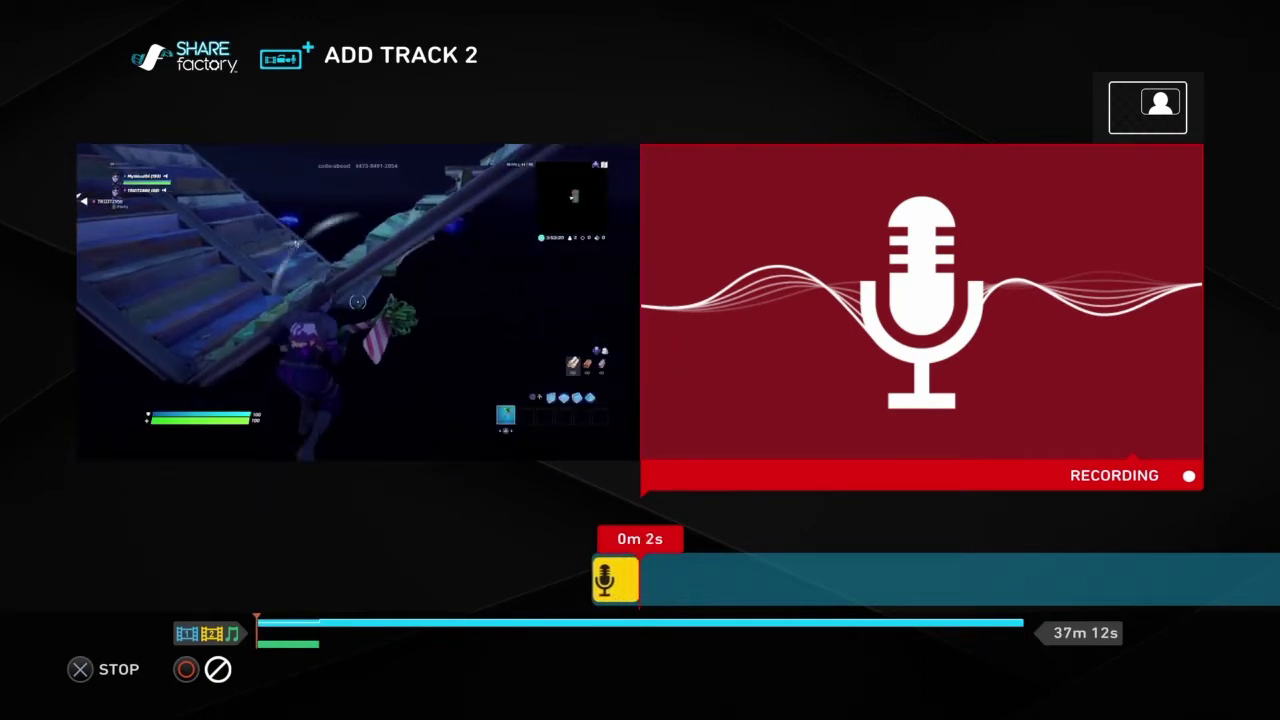
pyautogui.press('Return')
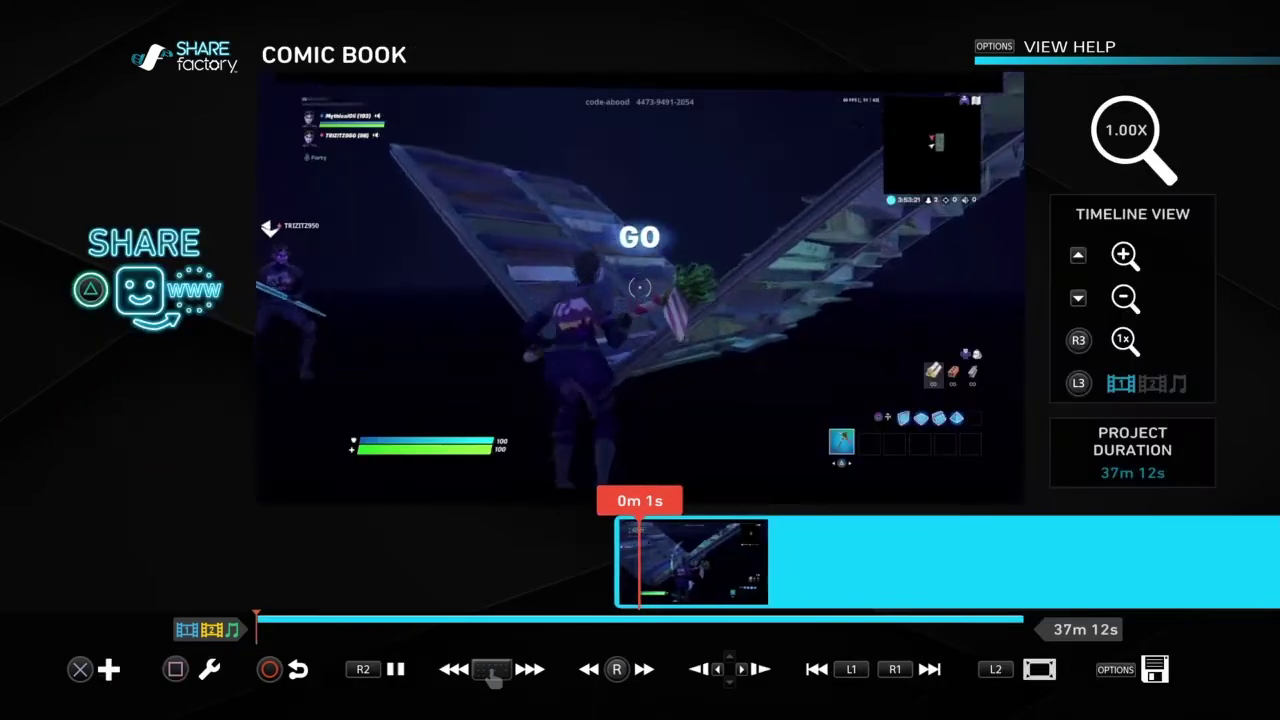
# - Preview the opening seconds of the project and return the playhead to the start
pyautogui.press('Left')
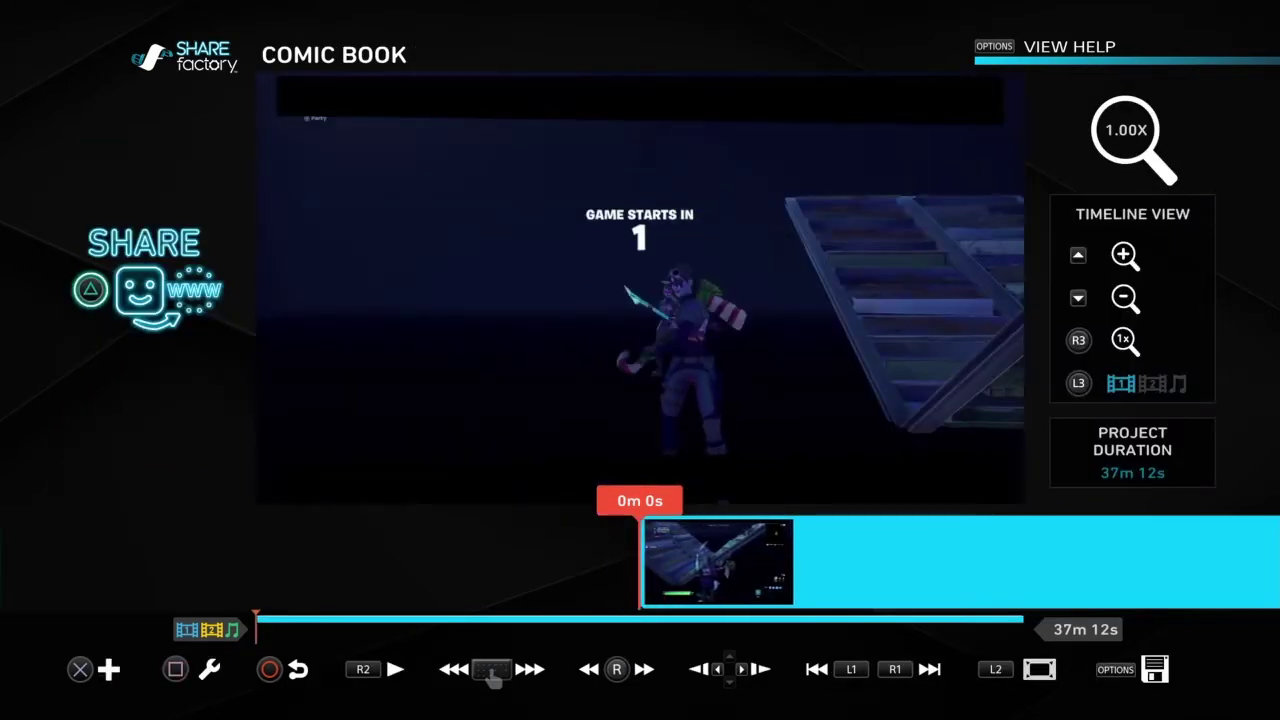
pyautogui.press('space')
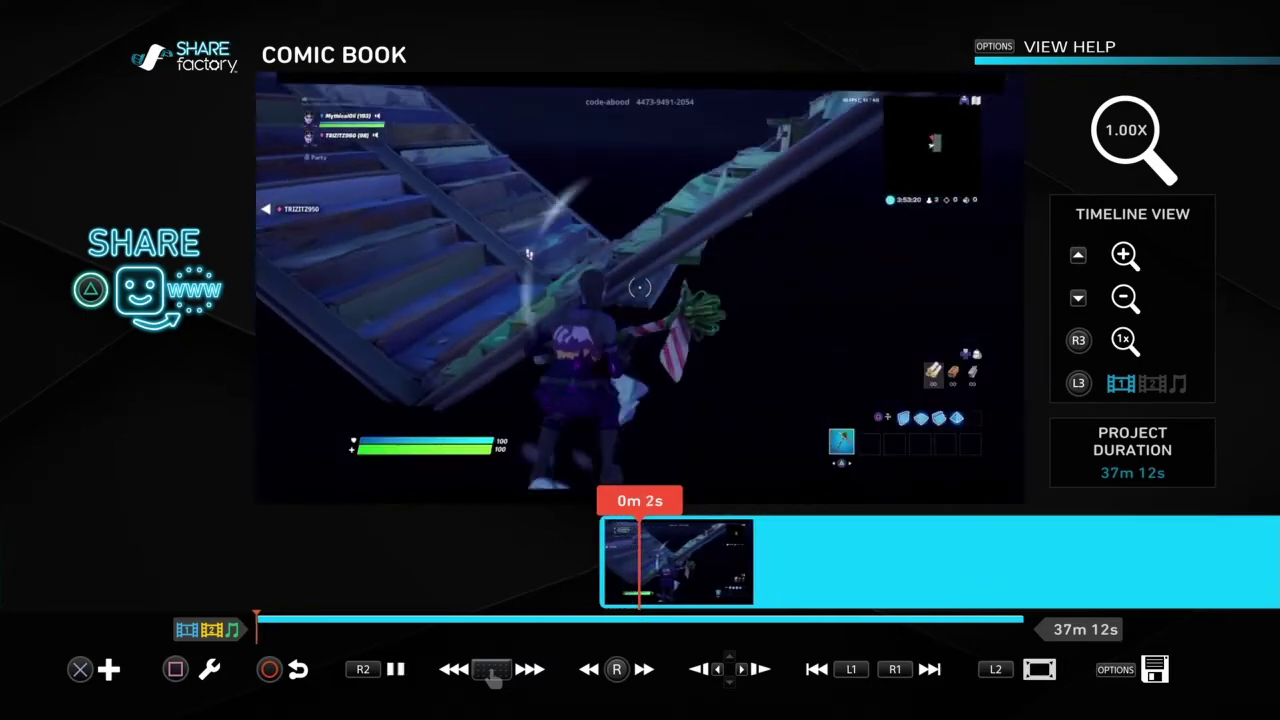
pyautogui.press('space')
pyautogui.press('Left')
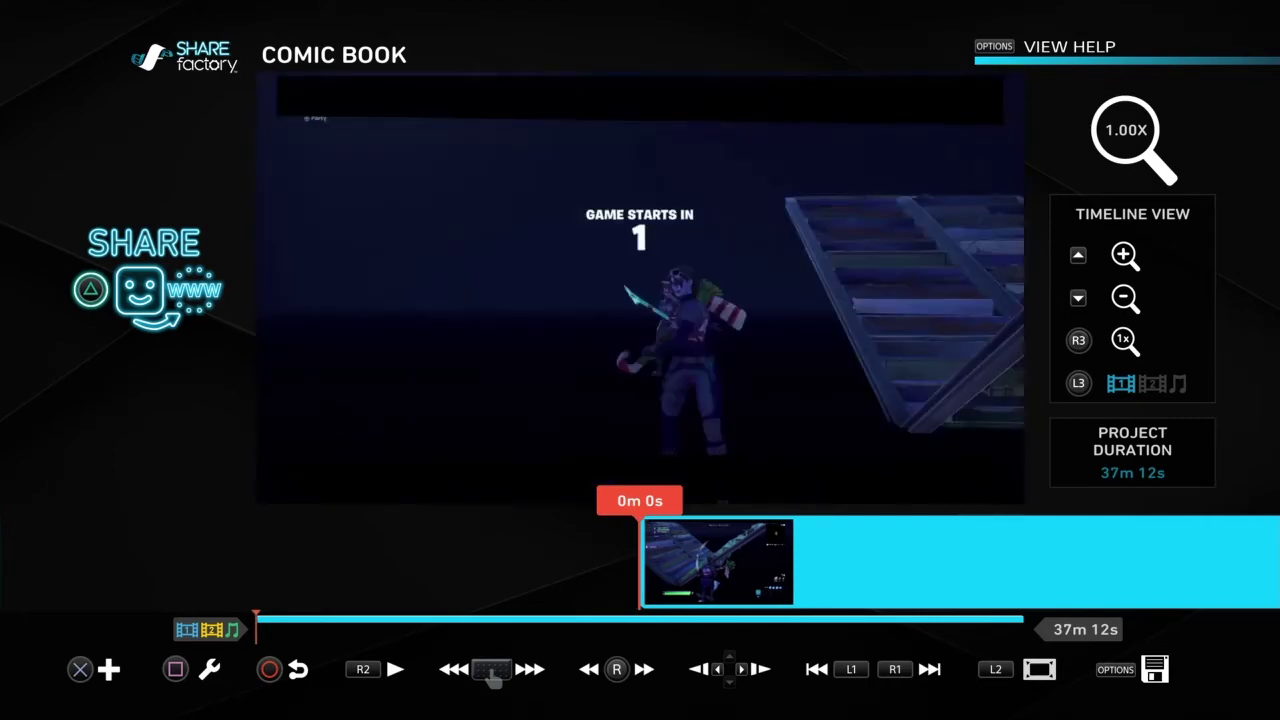
pyautogui.press('Menu')
pyautogui.press('Escape')
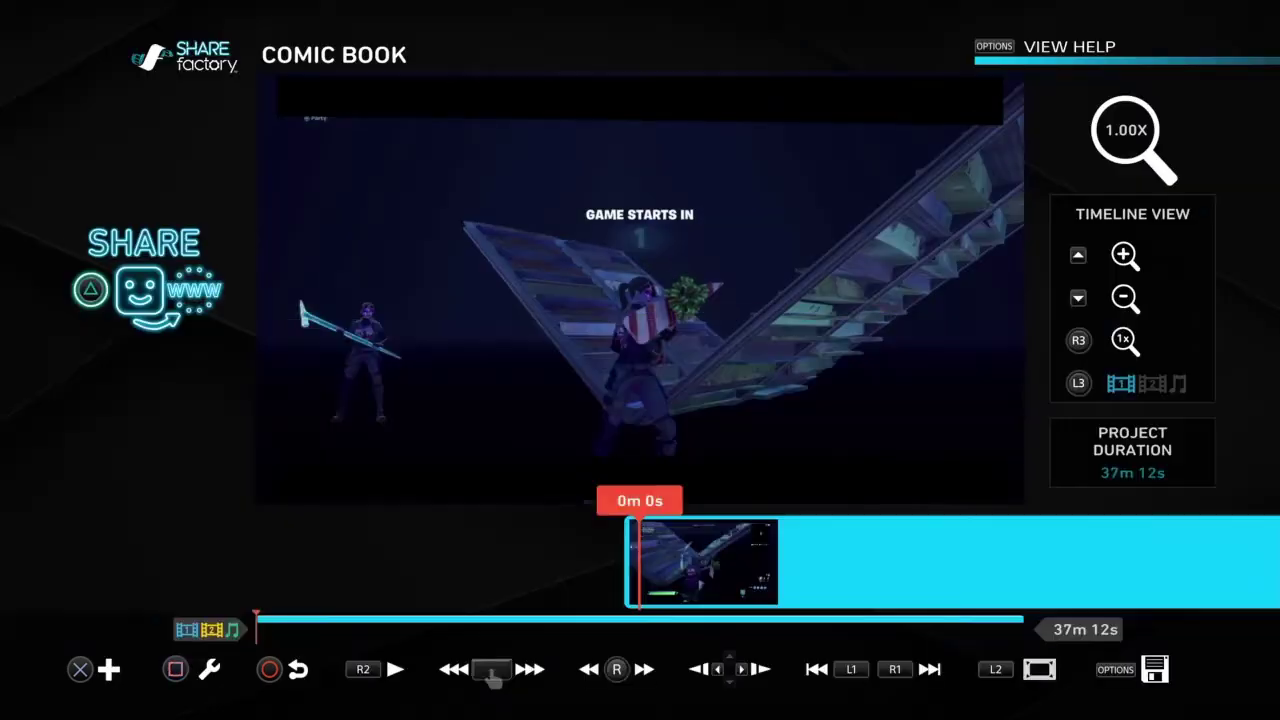
# - Open the music selection for the project start and browse the tracks in the Most Recent list
pyautogui.press('Return')
pyautogui.press('Right')
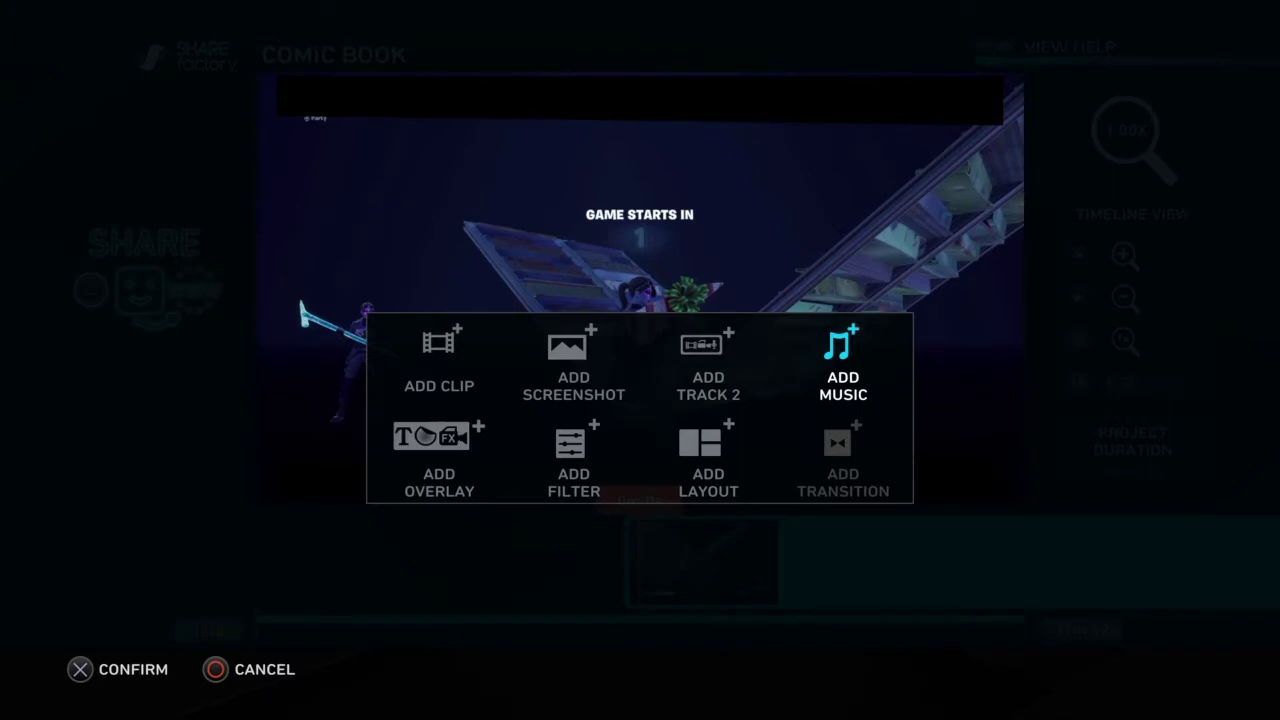
pyautogui.press('Escape')
pyautogui.press('Return')
pyautogui.press('Right')
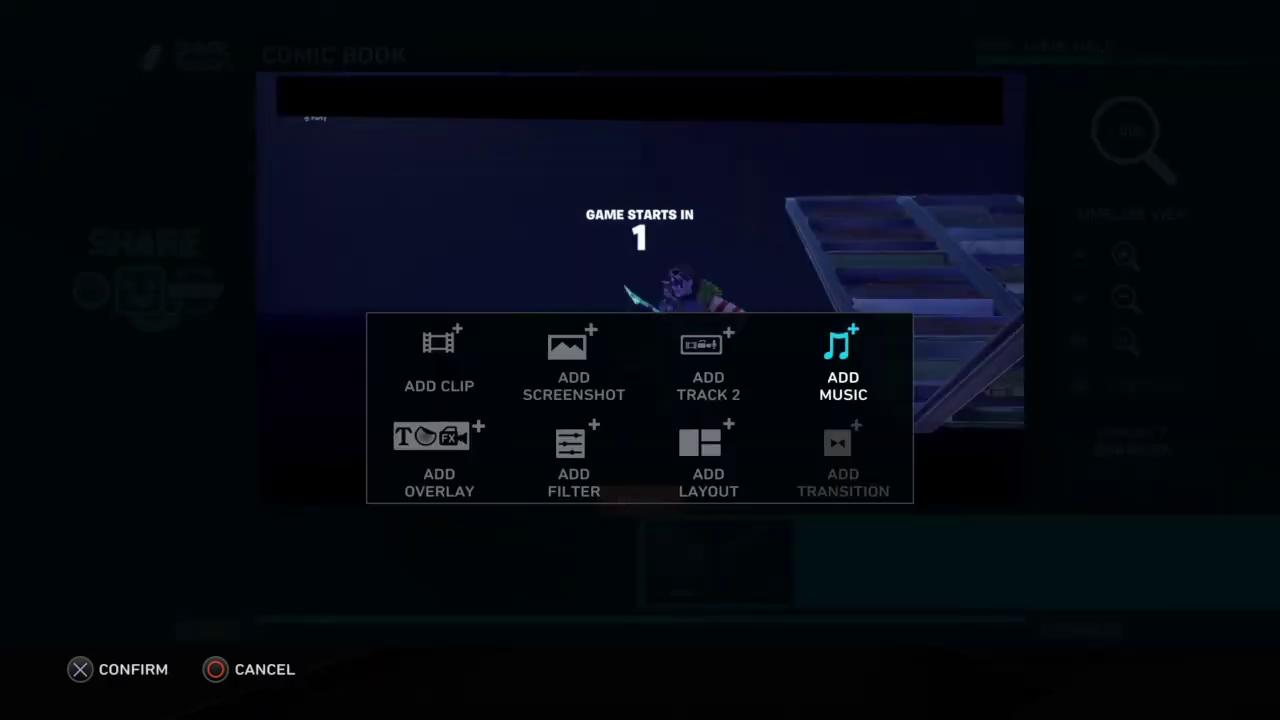
pyautogui.press('Return')
pyautogui.press('Right')
pyautogui.press('Right')
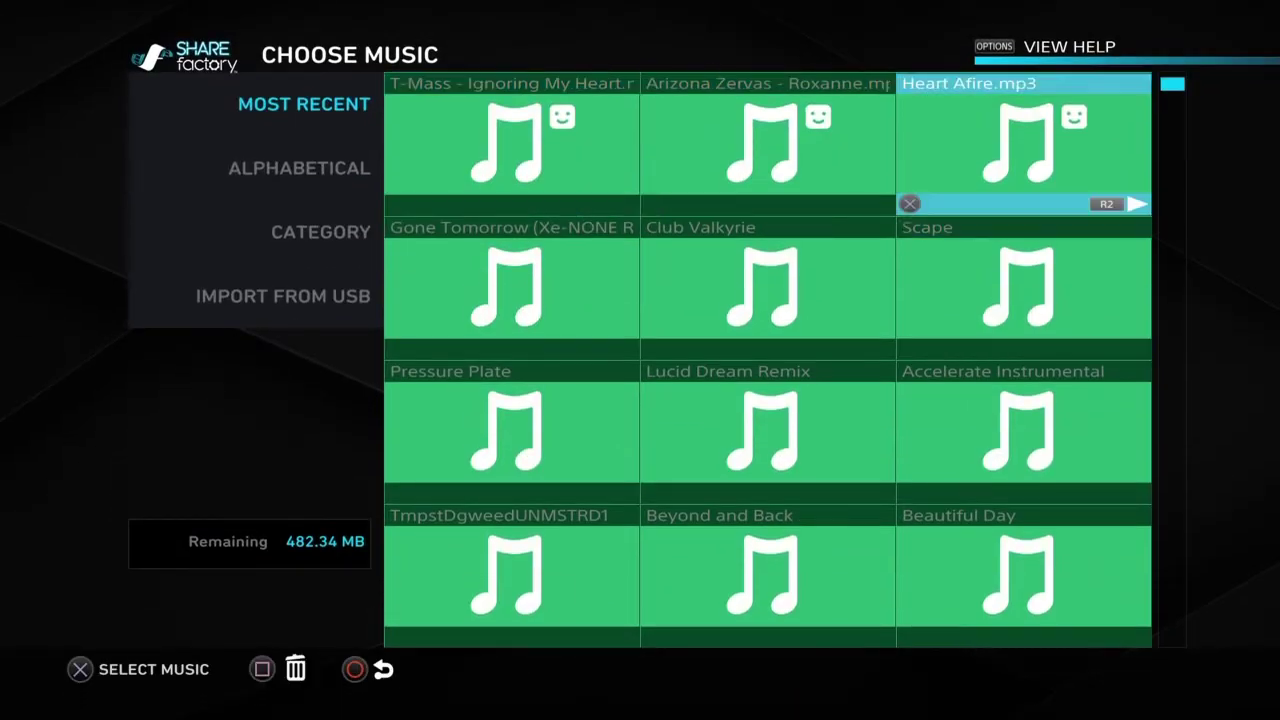
pyautogui.press('Left')
pyautogui.press('Left')
pyautogui.press('Right')
pyautogui.press('Left')
pyautogui.press('Right')
pyautogui.press('Right')
pyautogui.press('Left')
pyautogui.press('Down')
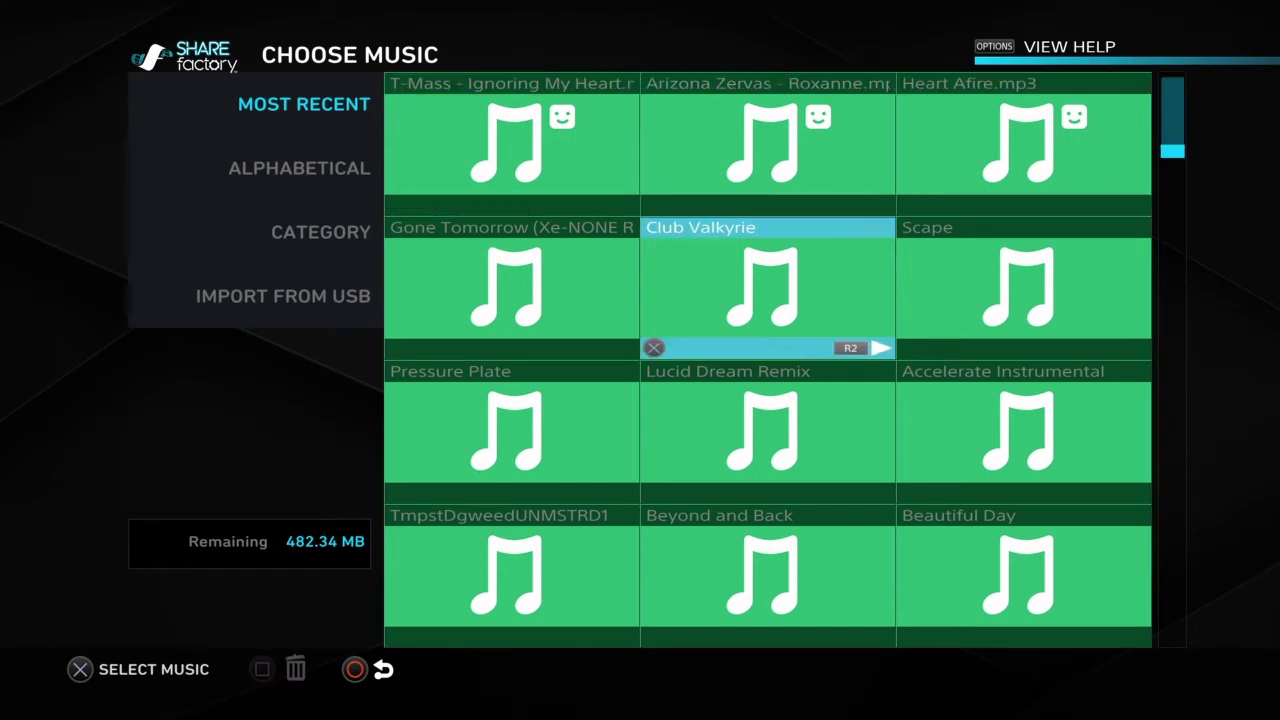
pyautogui.press('Up')
pyautogui.press('Down')
pyautogui.press('Down')
pyautogui.press('Down')
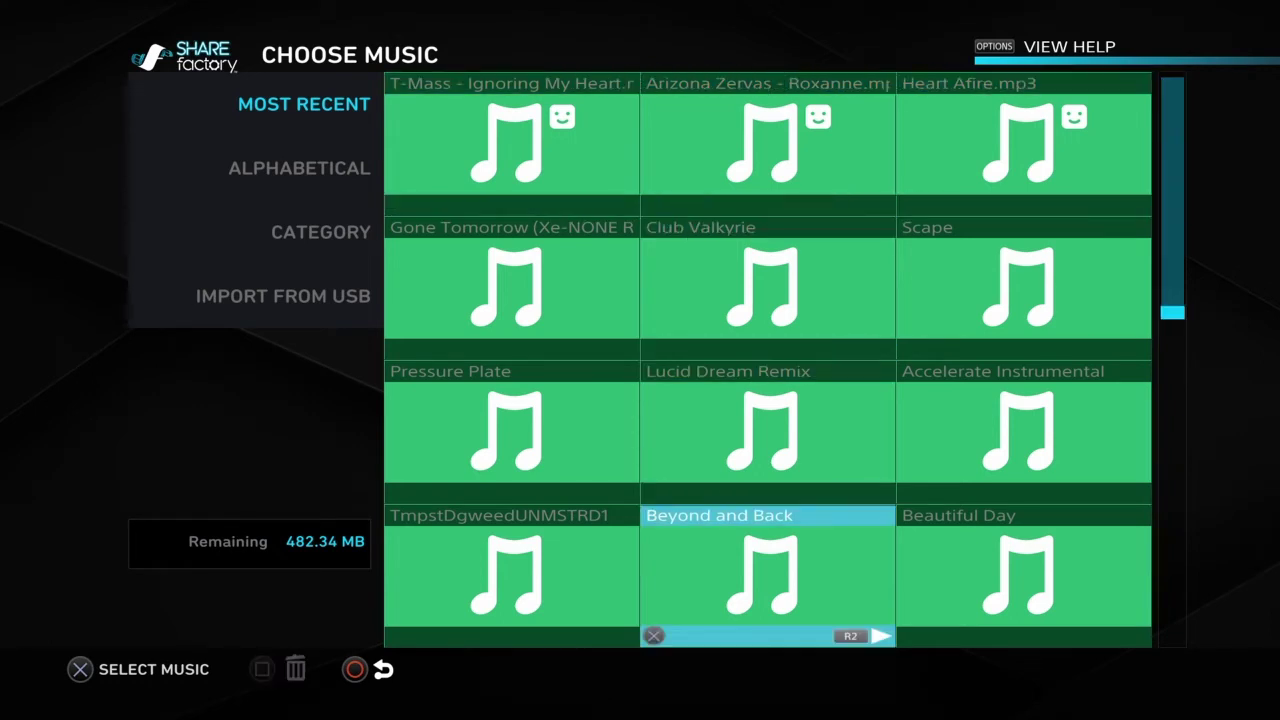
pyautogui.press('Down')
pyautogui.press('Left')
pyautogui.press('Up')
pyautogui.press('Right')
pyautogui.press('Down')
pyautogui.press('Left')
pyautogui.press('Up')
pyautogui.press('Right')
pyautogui.press('Down')
pyautogui.press('Up')
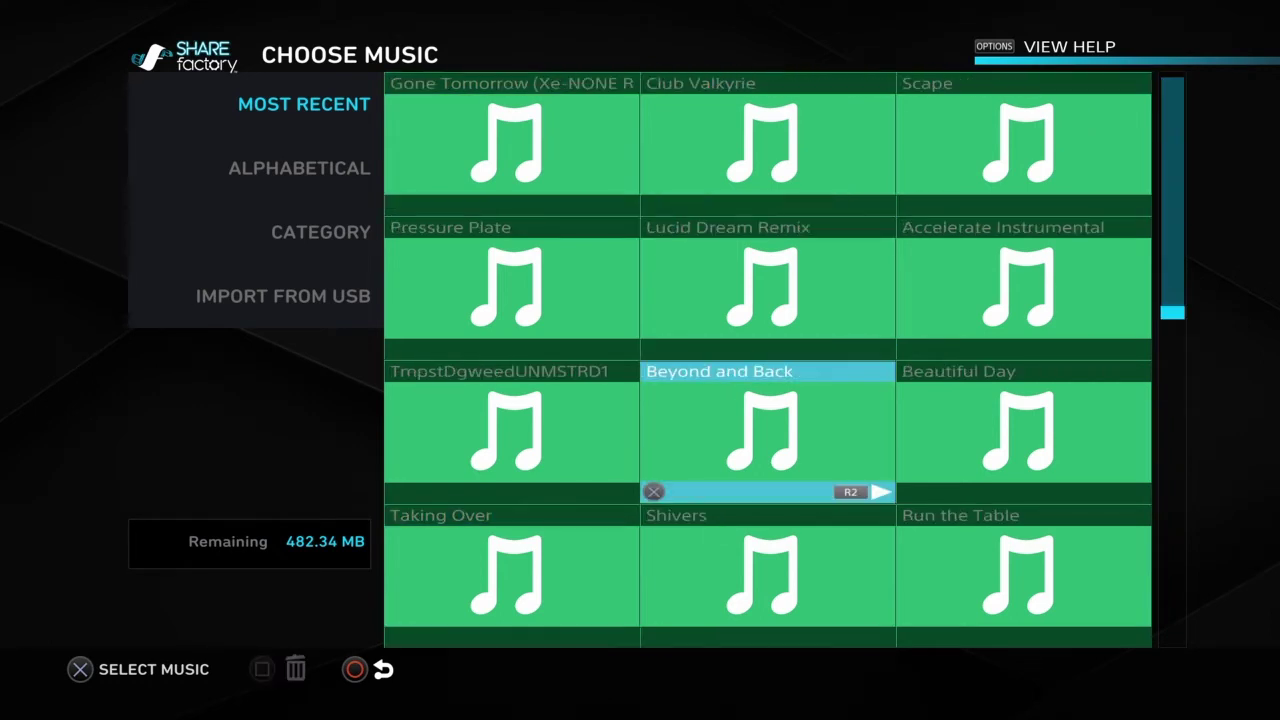
pyautogui.press('Down')
pyautogui.press('Up')
pyautogui.press('Right')
pyautogui.press('Up')
pyautogui.press('Up')
pyautogui.press('Up')
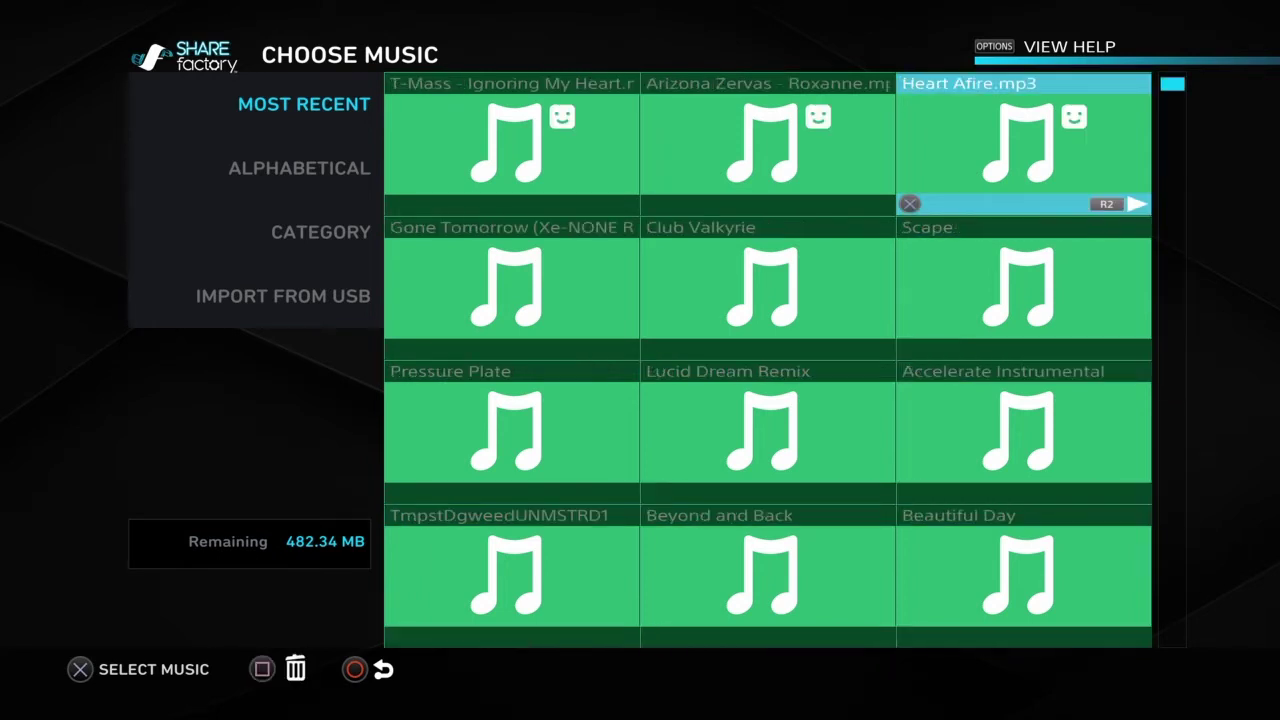
# - Examine the imported songs T-Mass - Ignoring My Heart, Arizona Zervas - Roxanne and Heart Afire among the most recent music
pyautogui.press('Left')
pyautogui.press('Left')
pyautogui.press('Right')
pyautogui.press('Right')
pyautogui.press('Left')
pyautogui.press('Left')
pyautogui.press('Right')
pyautogui.press('Right')
pyautogui.press('Left')
pyautogui.press('Left')
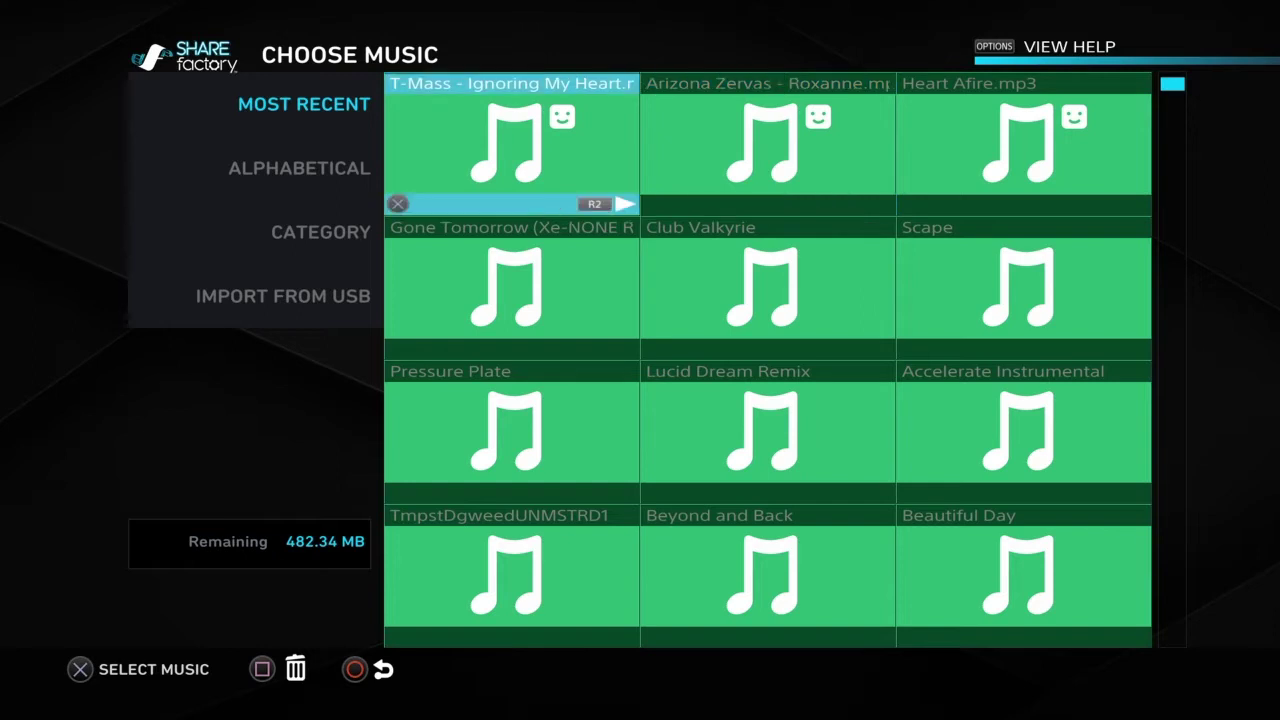
pyautogui.press('Down')
pyautogui.press('Right')
pyautogui.press('Right')
pyautogui.press('Left')
pyautogui.press('Up')
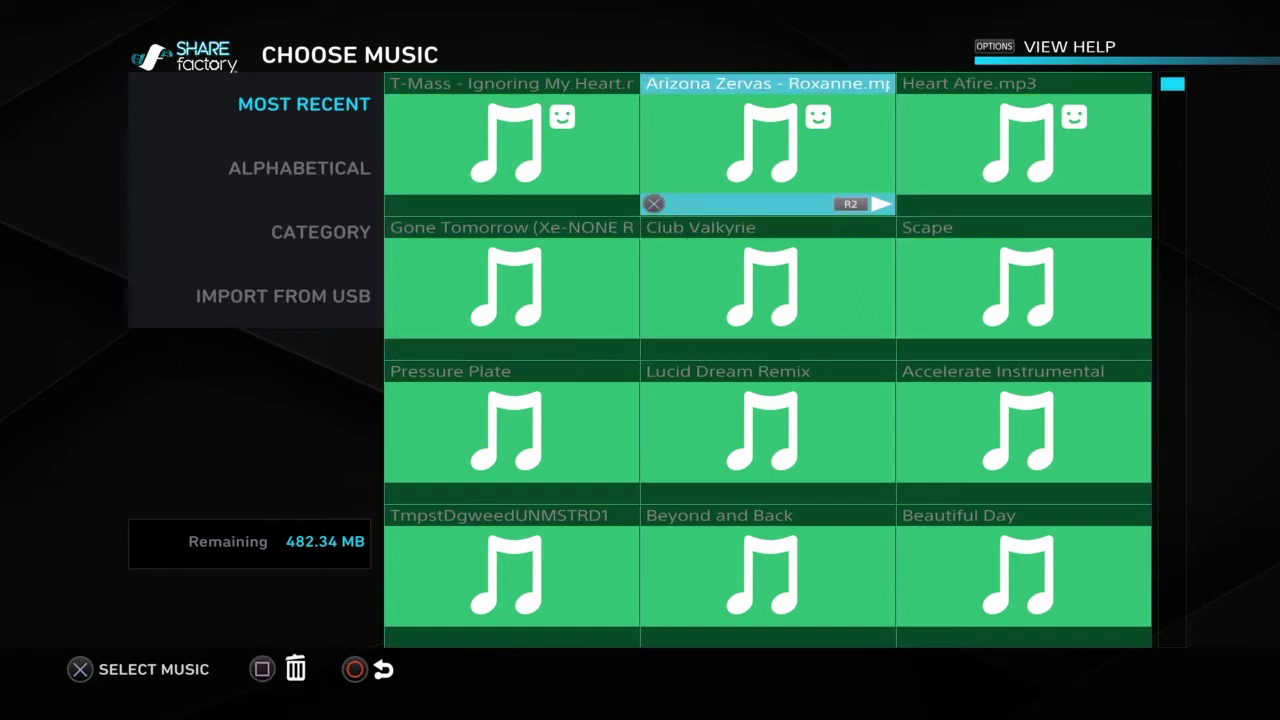
pyautogui.press('Left')
pyautogui.press('Right')
pyautogui.press('Right')
pyautogui.press('Left')
pyautogui.press('Left')
pyautogui.press('Right')
pyautogui.press('Right')
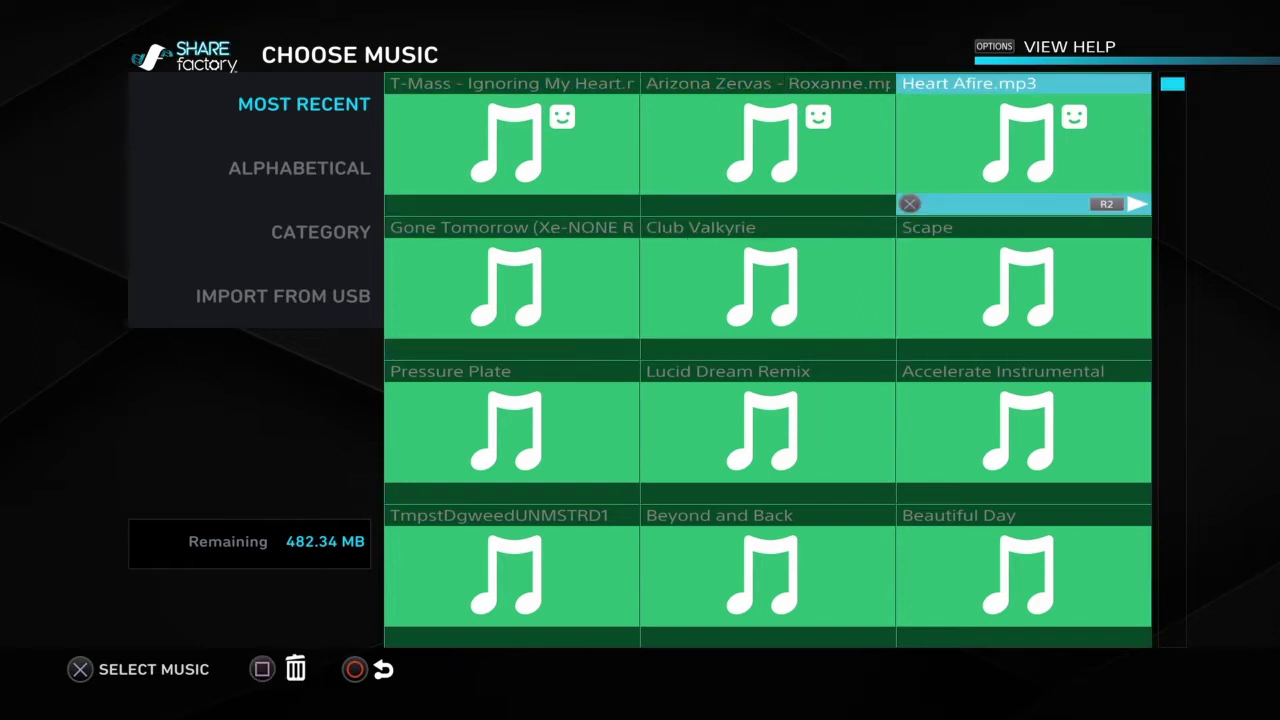
pyautogui.press('Left')
pyautogui.press('Left')
pyautogui.press('Left')
pyautogui.press('Right')
pyautogui.press('Right')
pyautogui.press('Right')
pyautogui.press('Left')
pyautogui.press('Left')
pyautogui.press('Left')
# - Look at the Category and Import from USB music sources, then return to the main timeline without adding a track
pyautogui.press('Down')
pyautogui.press('Down')
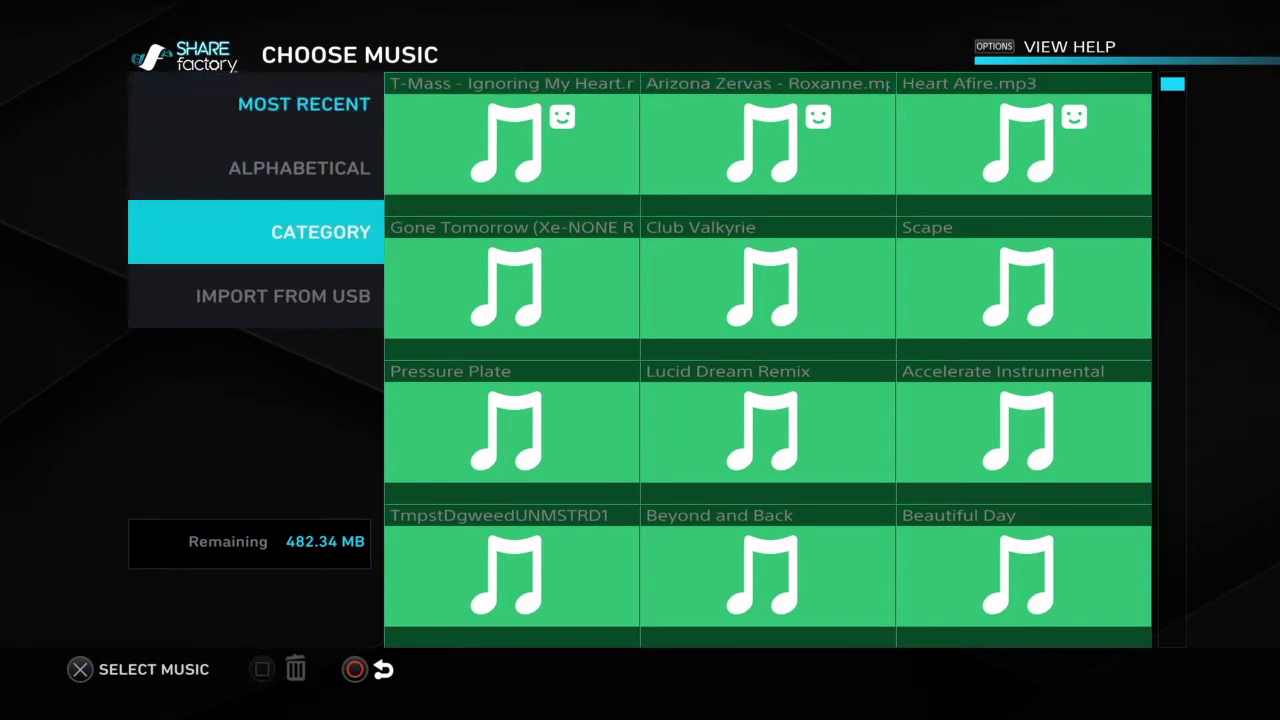
pyautogui.press('Down')
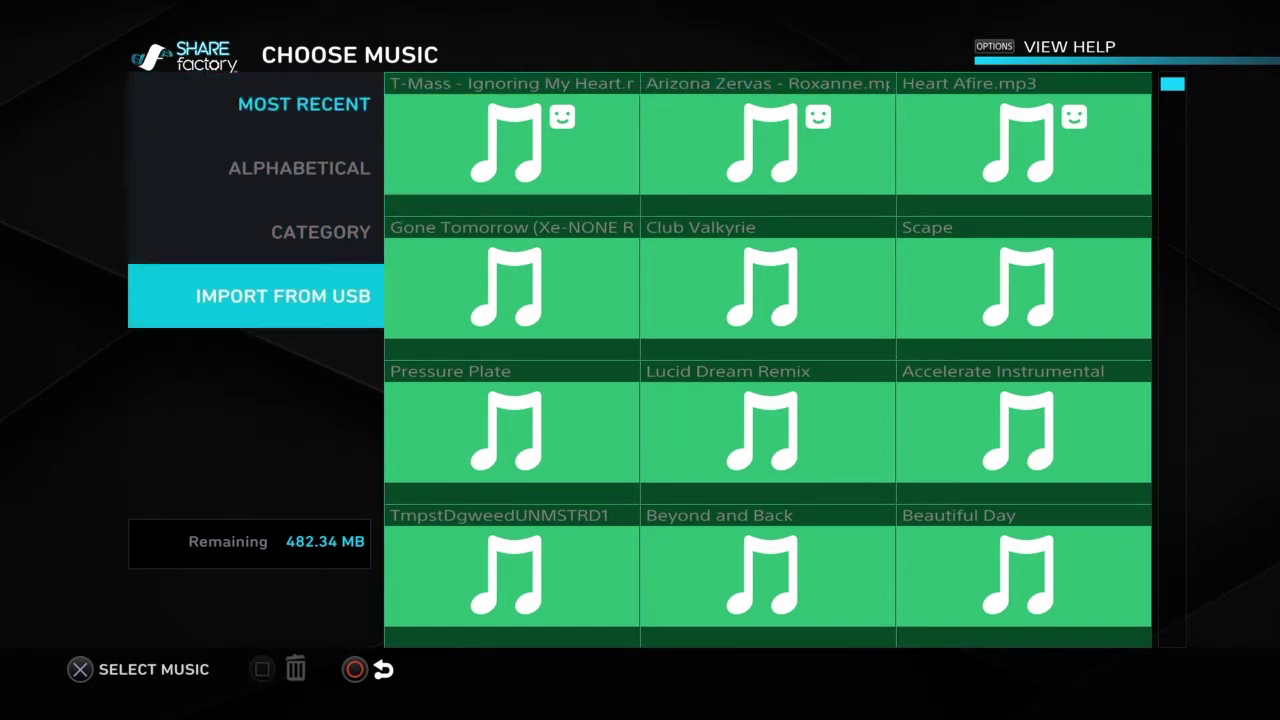
pyautogui.press('Escape')
pyautogui.press('Escape')
pyautogui.press('Escape')
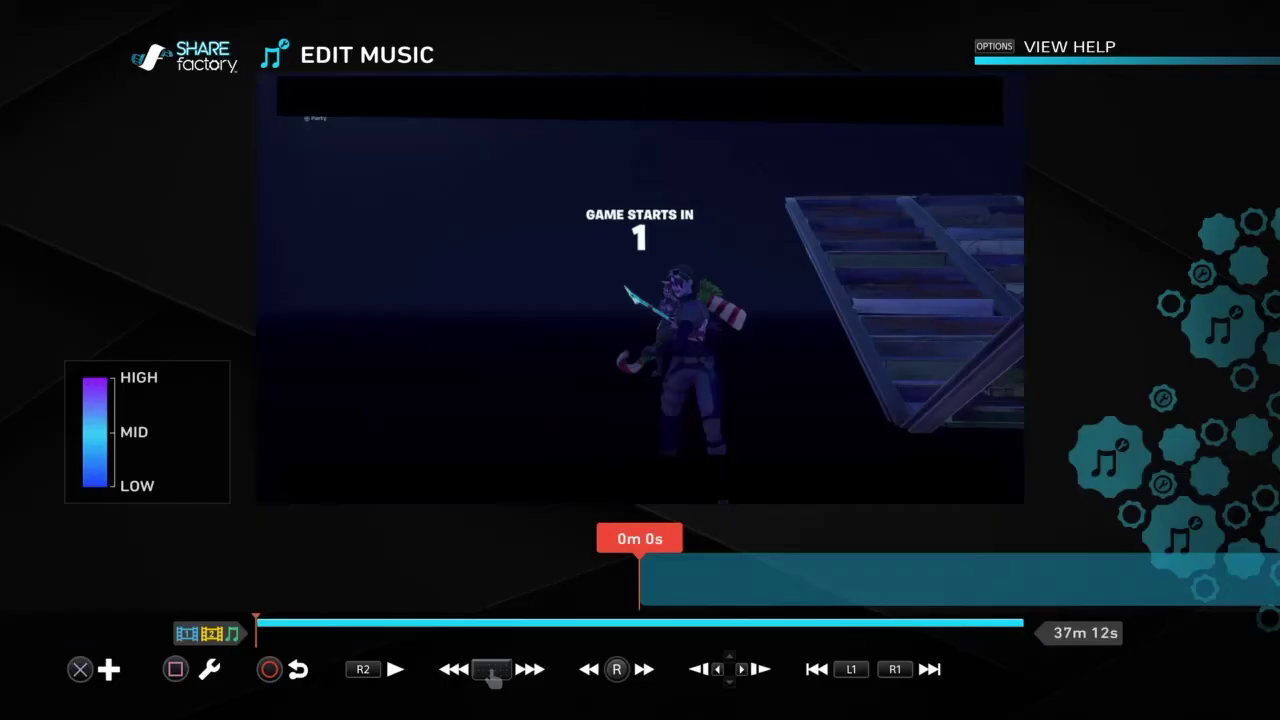
pyautogui.press('Escape')
# - Add the song T-Mass - Ignoring My Heart as background music from the start of the project
pyautogui.press('Return')
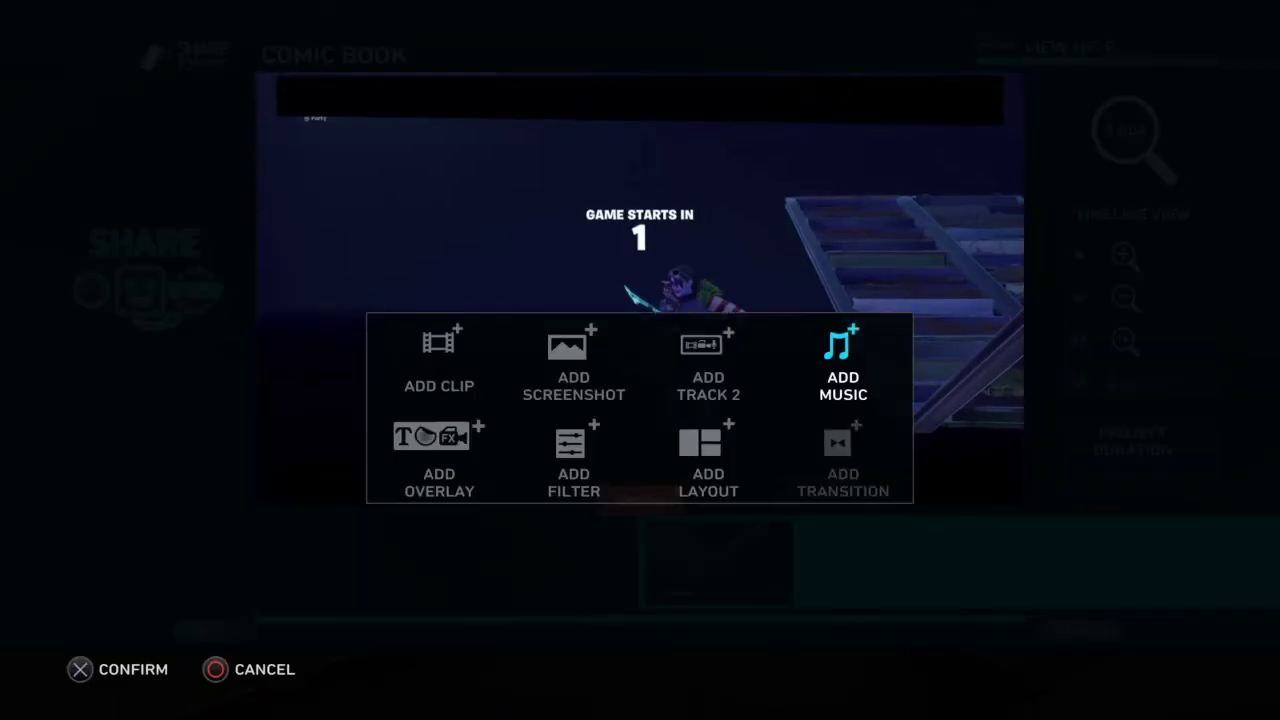
pyautogui.press('Return')
pyautogui.press('Right')
pyautogui.press('Left')
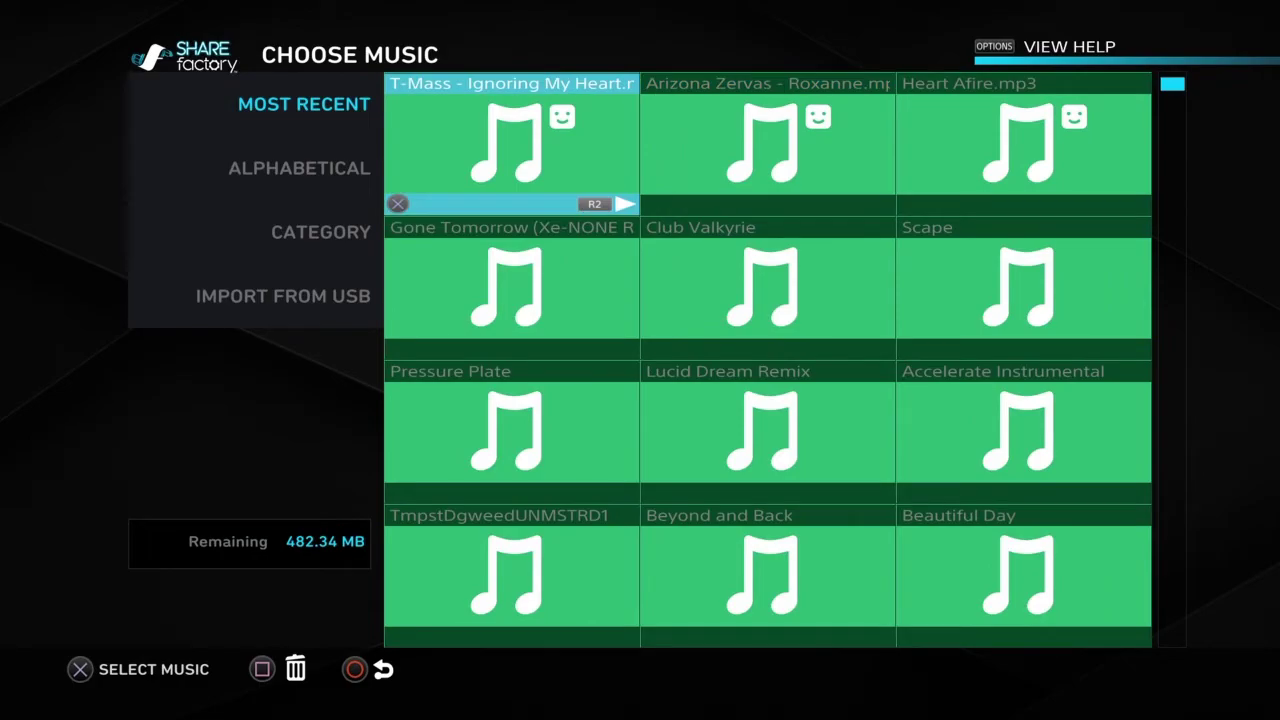
pyautogui.press('Return')
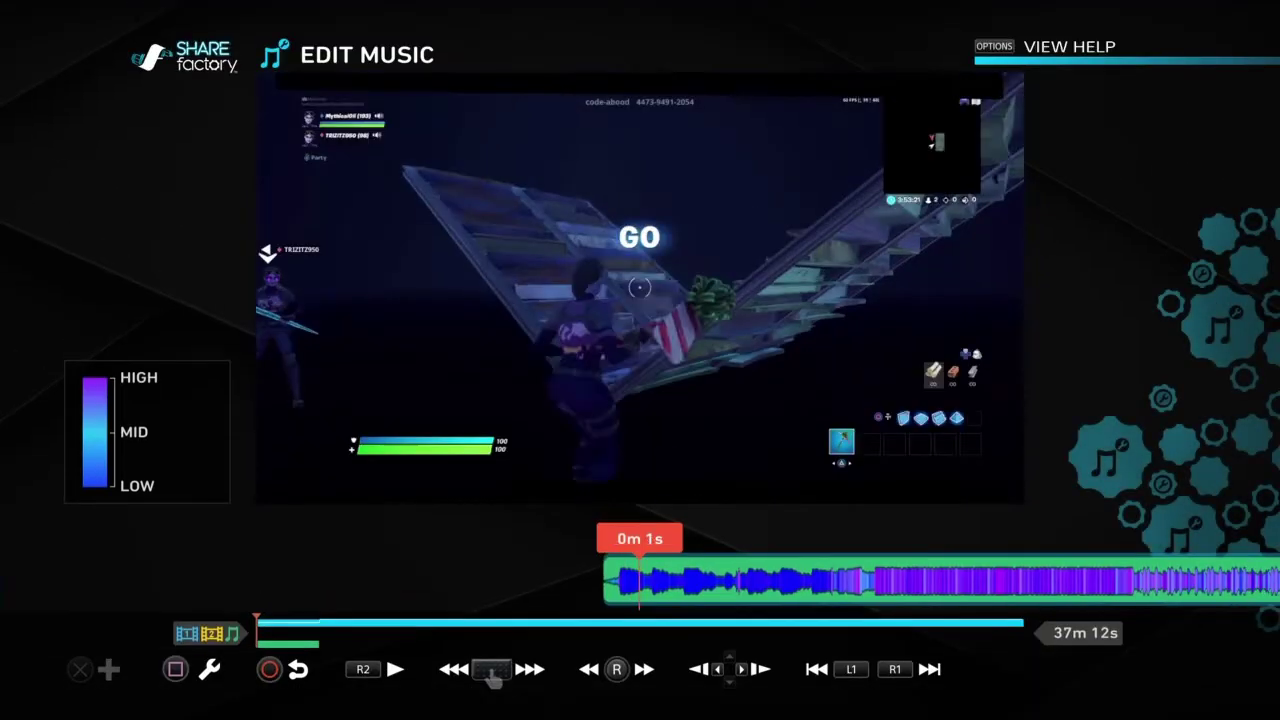
# - Return to the main timeline and preview the opening seconds of the project with the added music
pyautogui.press('Escape')
pyautogui.press('Left')
pyautogui.press('Left')
pyautogui.press('Return')
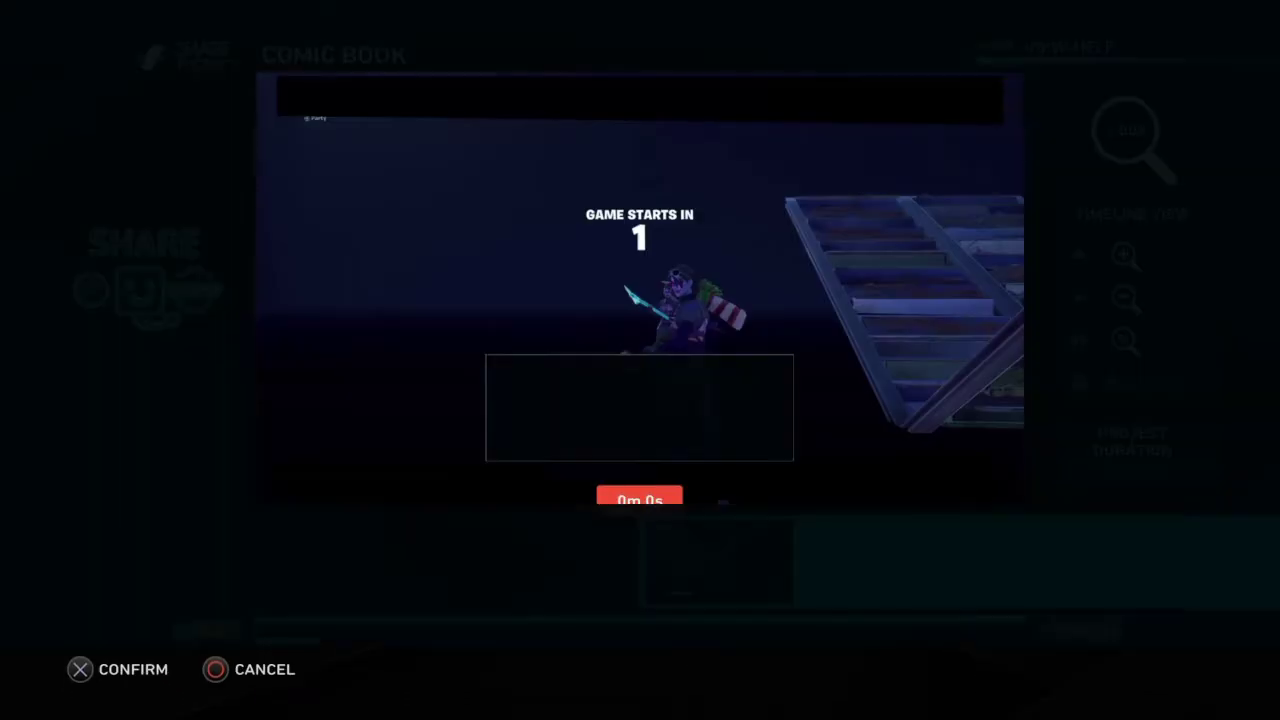
pyautogui.press('Escape')
pyautogui.press('space')
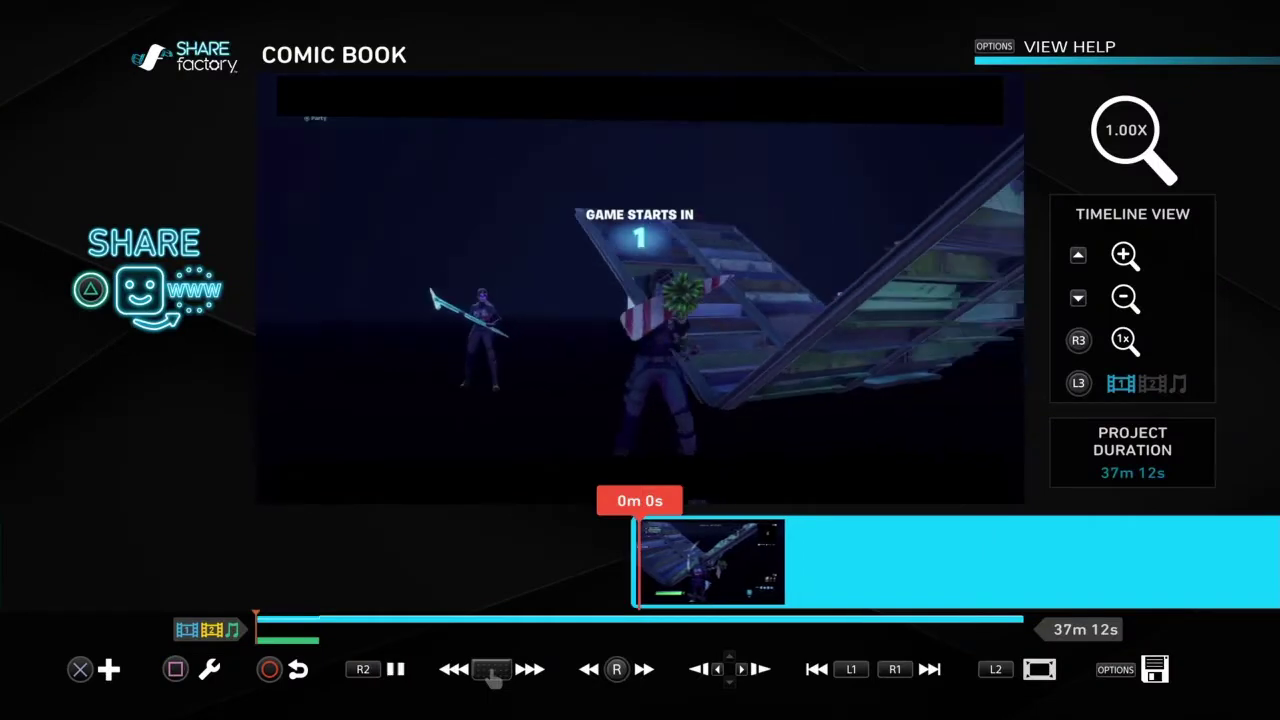
pyautogui.press('Home')
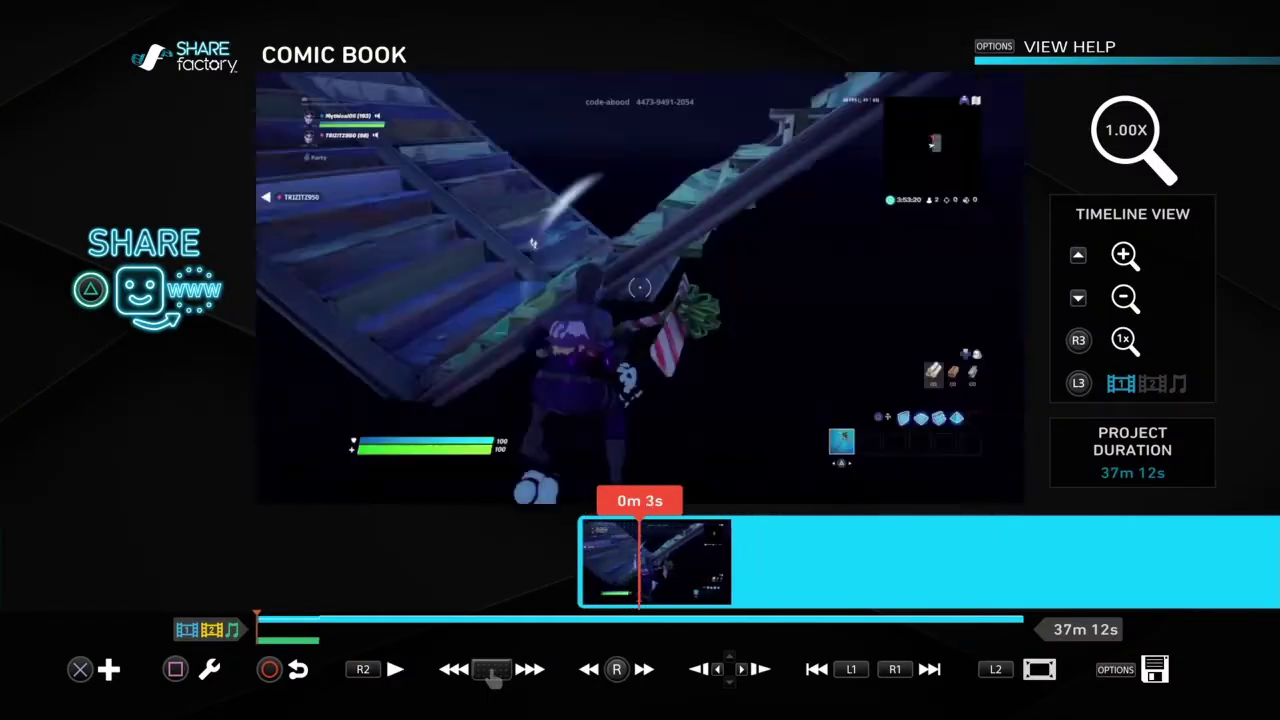
# - Delete the microphone recording at the start of Track 2 and return to the main timeline
pyautogui.press('Return')
pyautogui.press('Left')
pyautogui.press('Return')
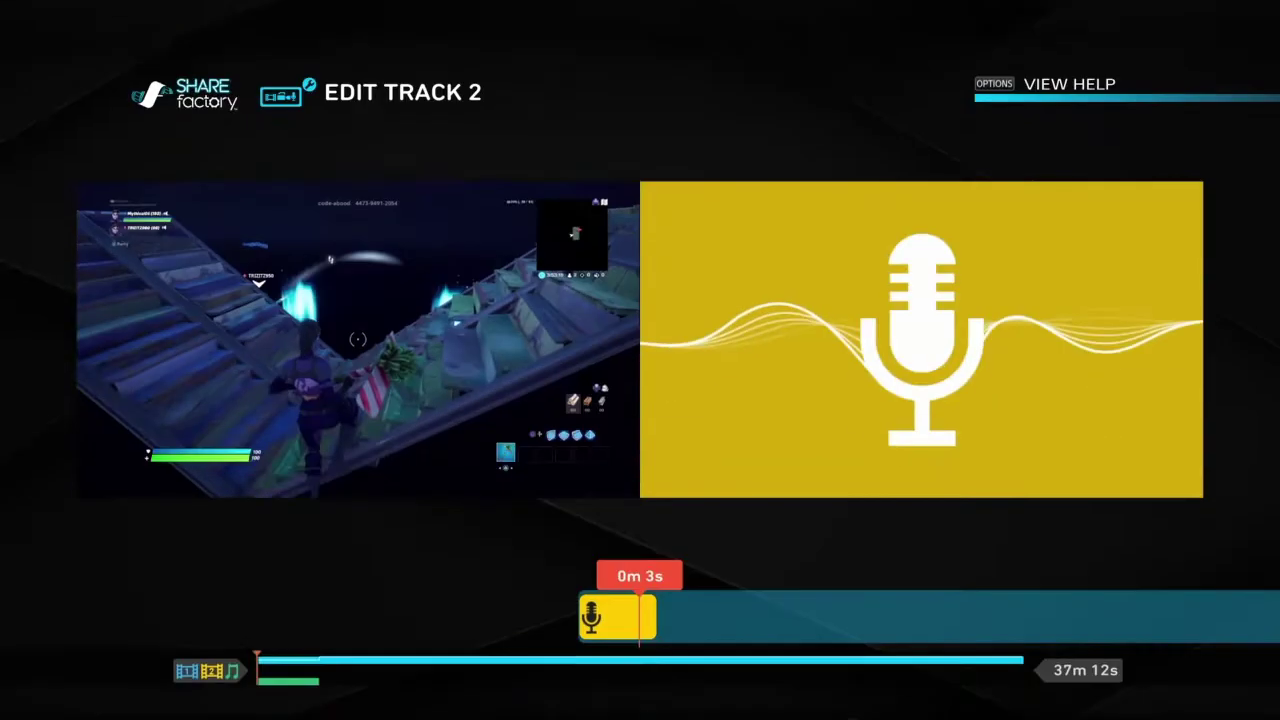
pyautogui.press('Return')
pyautogui.press('Right')
pyautogui.press('Right')
pyautogui.press('Right')
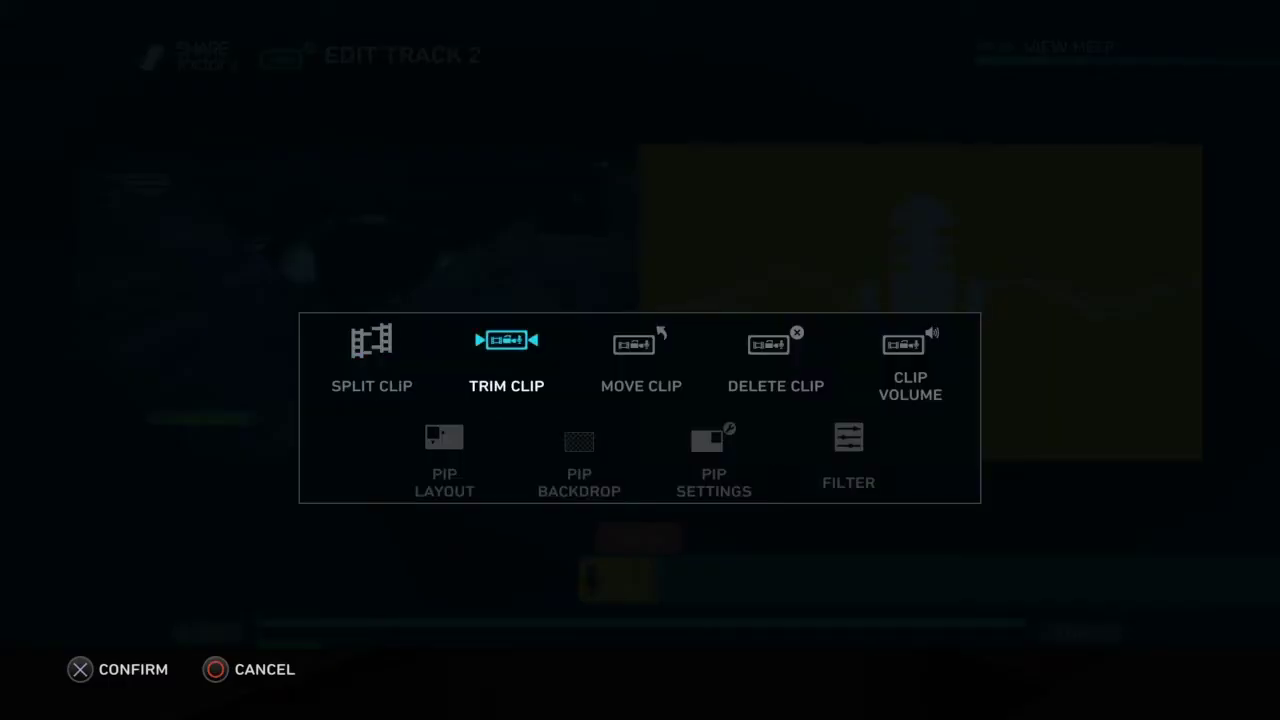
pyautogui.press('Return')
pyautogui.press('Left')
pyautogui.press('Return')
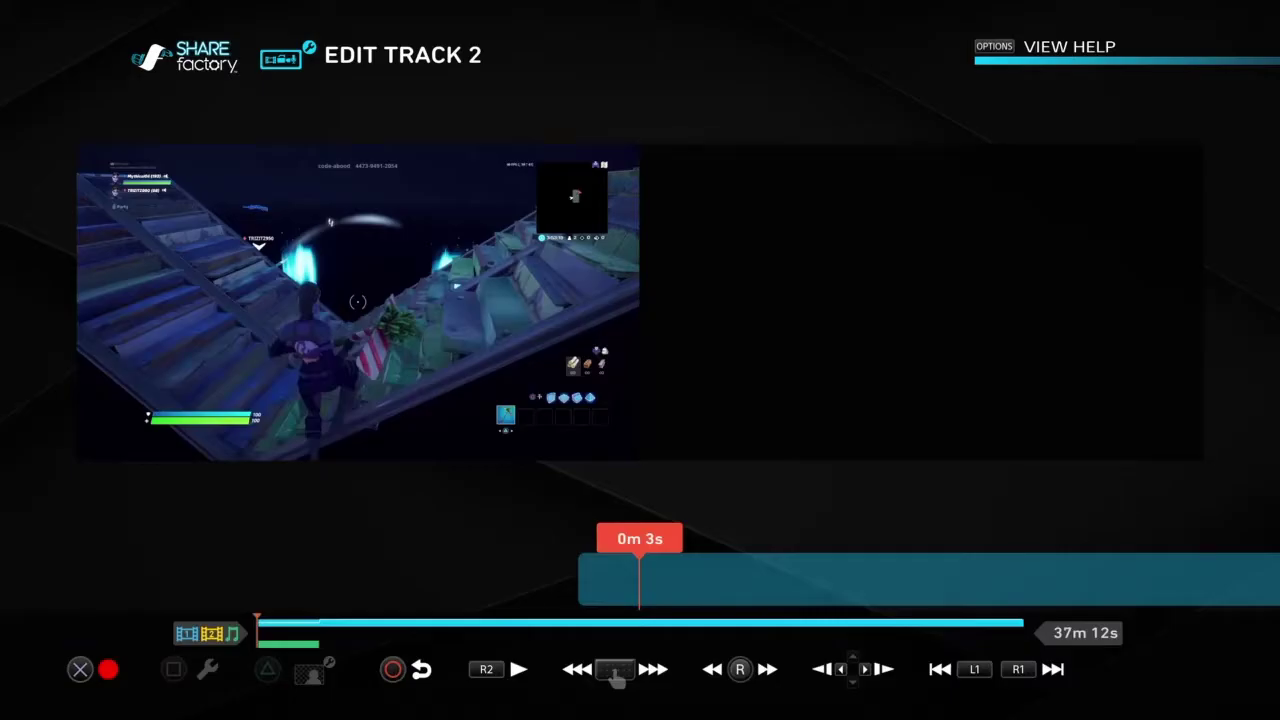
pyautogui.press('Escape')
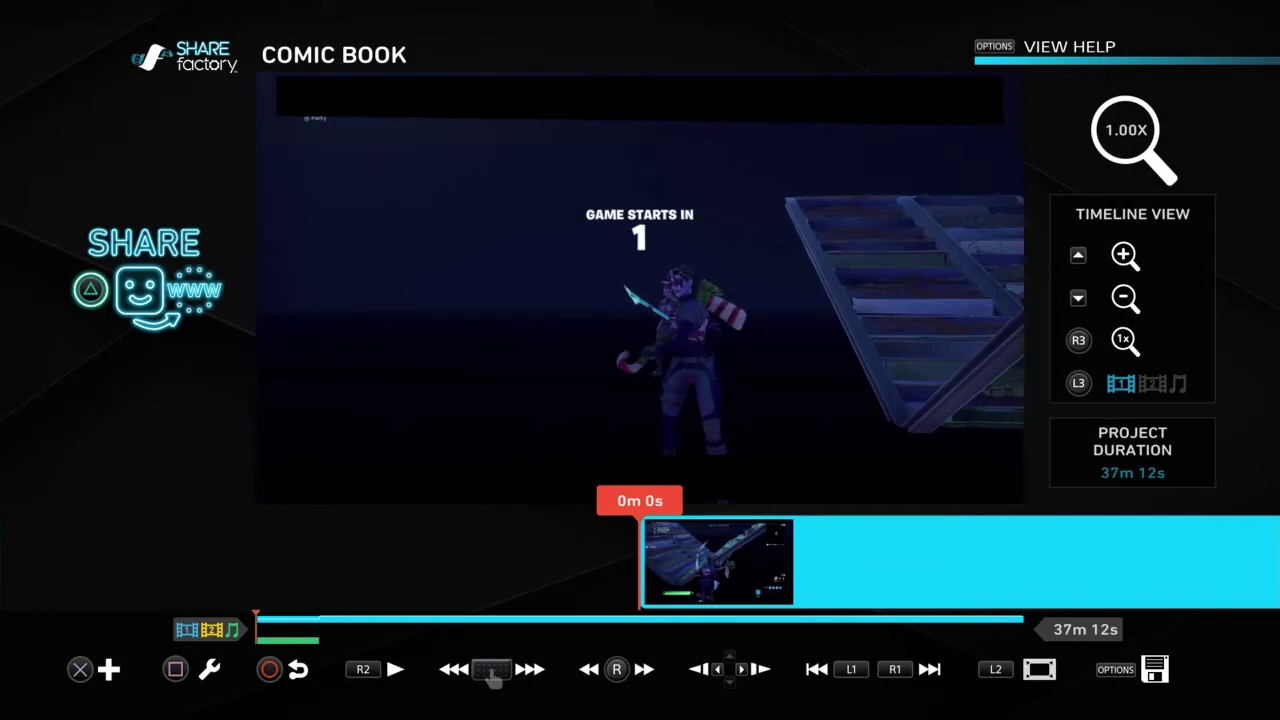
# - Open the overlay library at the project start and examine its Stickers and Imported Images categories
pyautogui.press('Return')
pyautogui.press('Left')
pyautogui.press('Down')
pyautogui.press('Left')
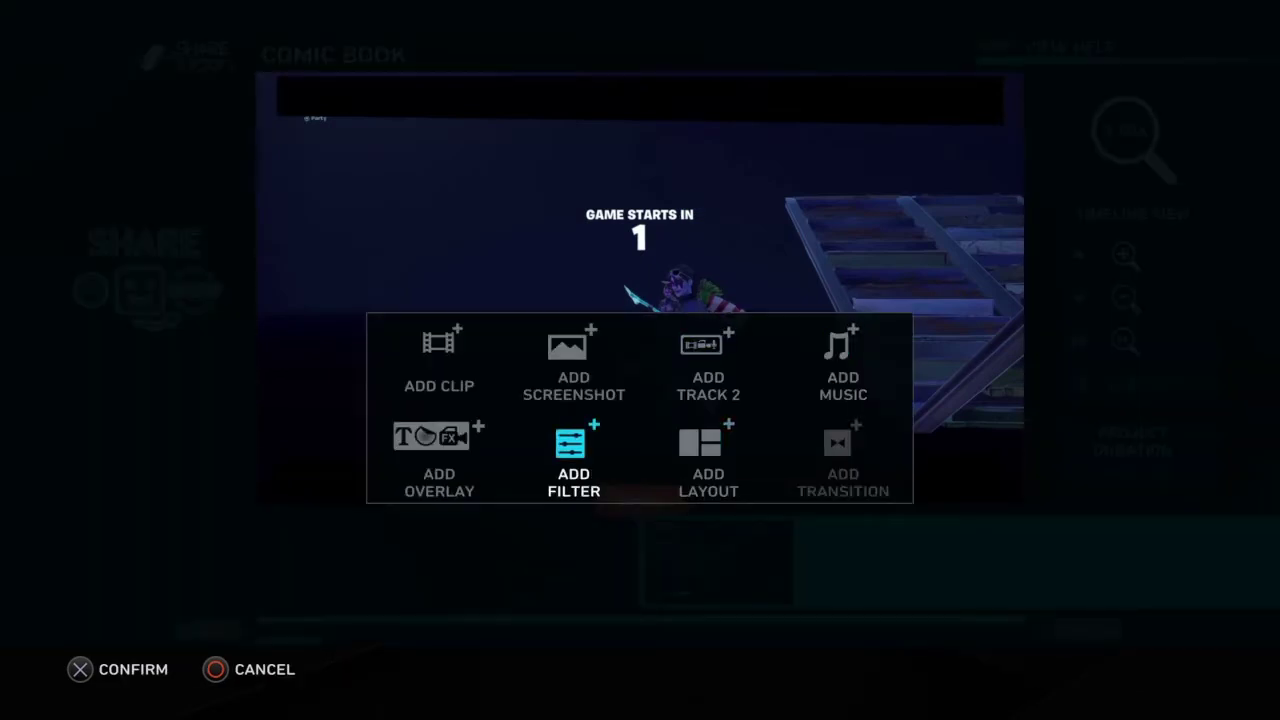
pyautogui.press('Left')
pyautogui.press('Return')
pyautogui.press('Right')
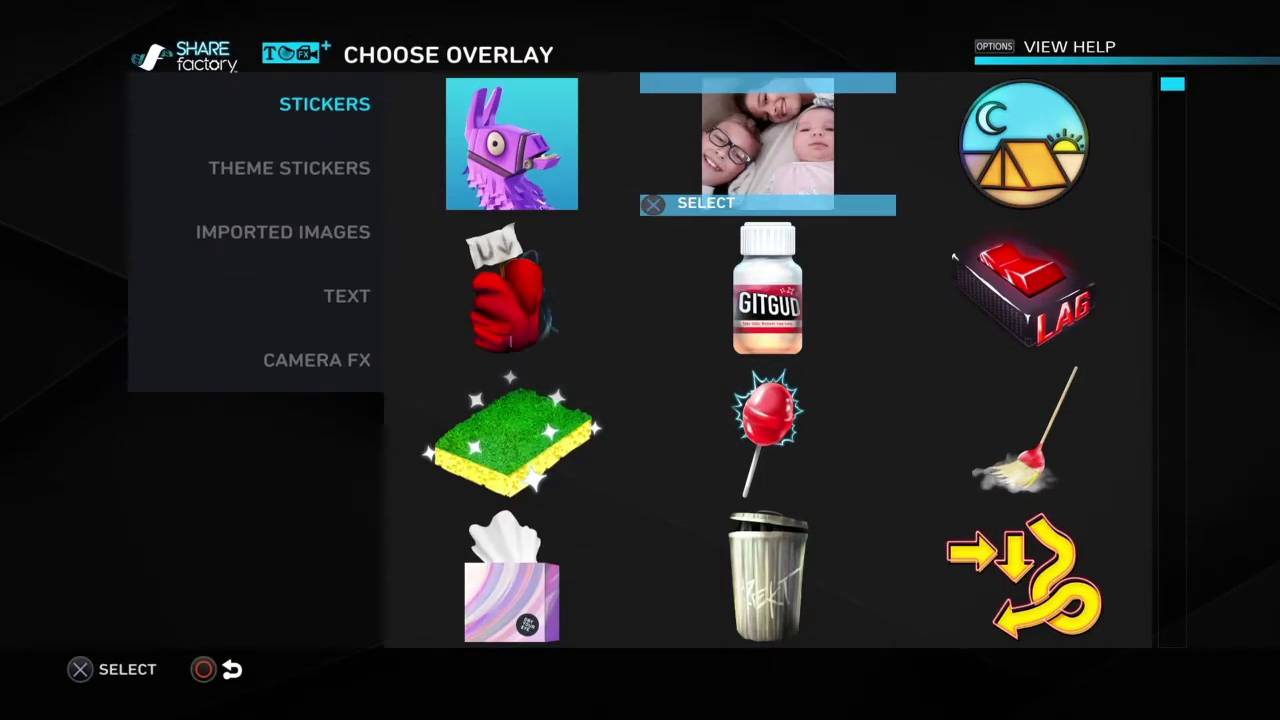
pyautogui.press('Left')
pyautogui.press('Left')
pyautogui.press('Down')
pyautogui.press('Down')
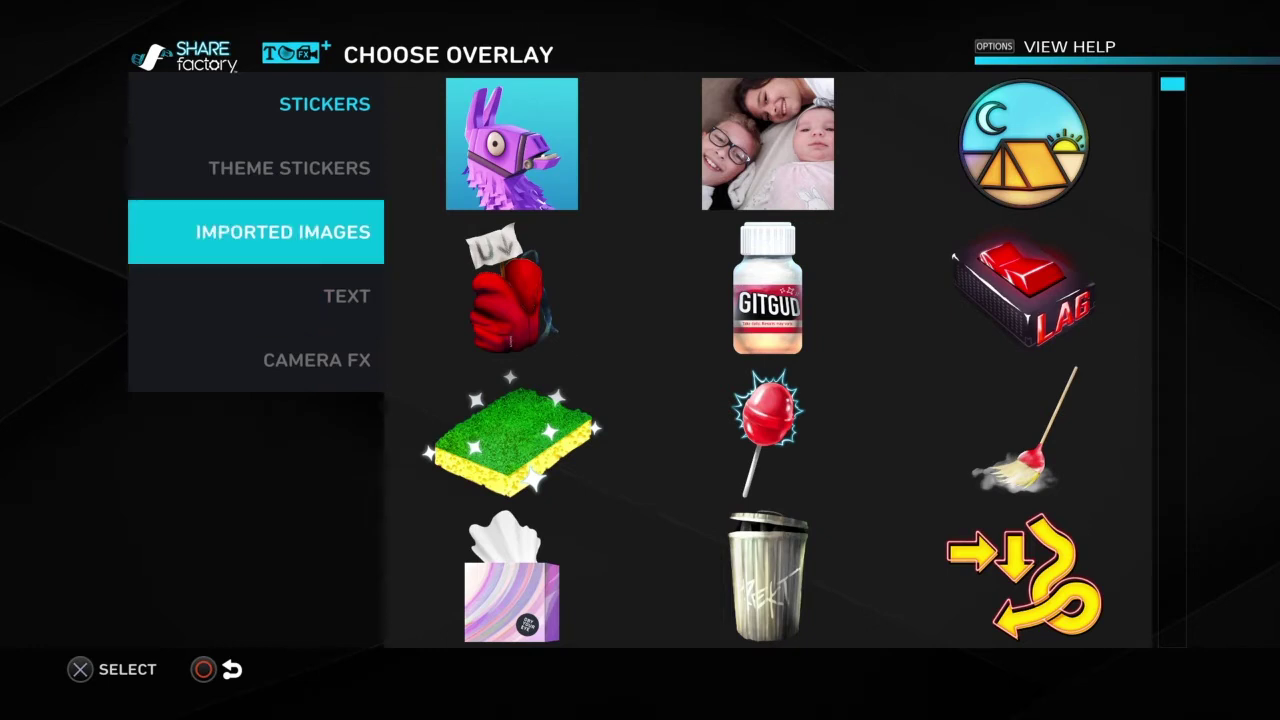
pyautogui.press('Return')
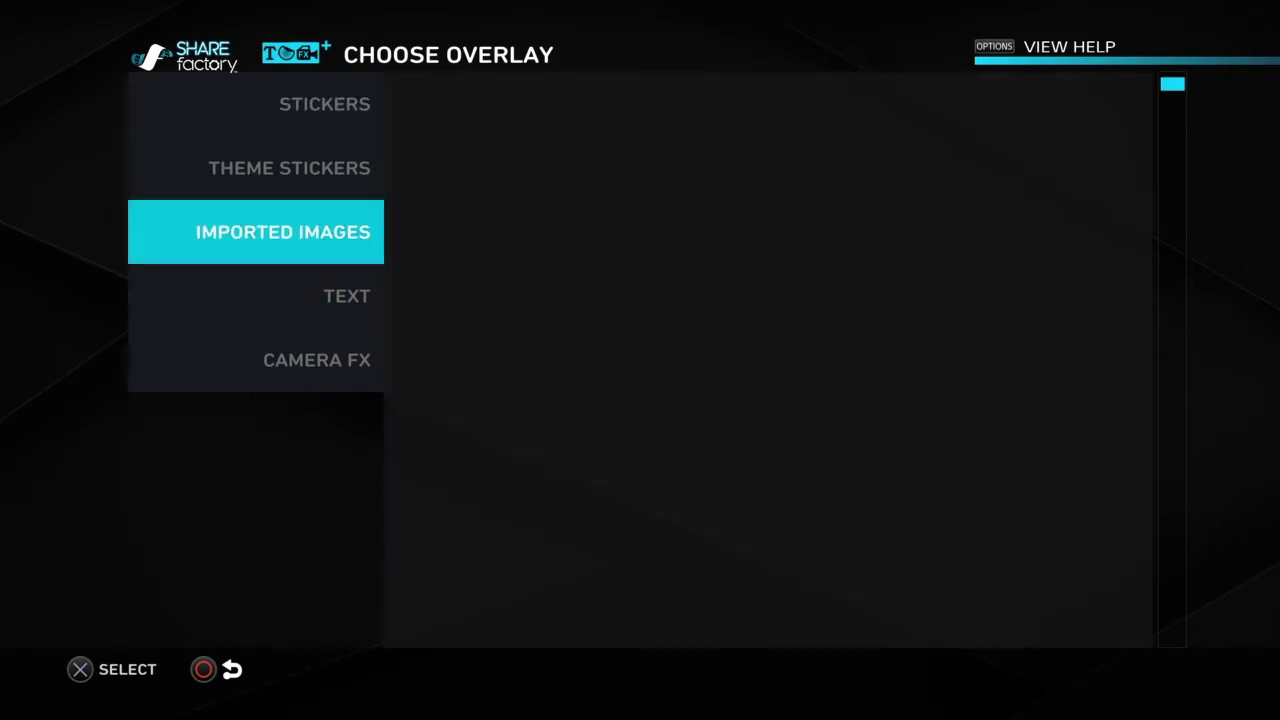
# - Add a text overlay reading "Testing" at the project start in the heavy upright outlined font, with a duration of 5.0 seconds
pyautogui.press('Down')
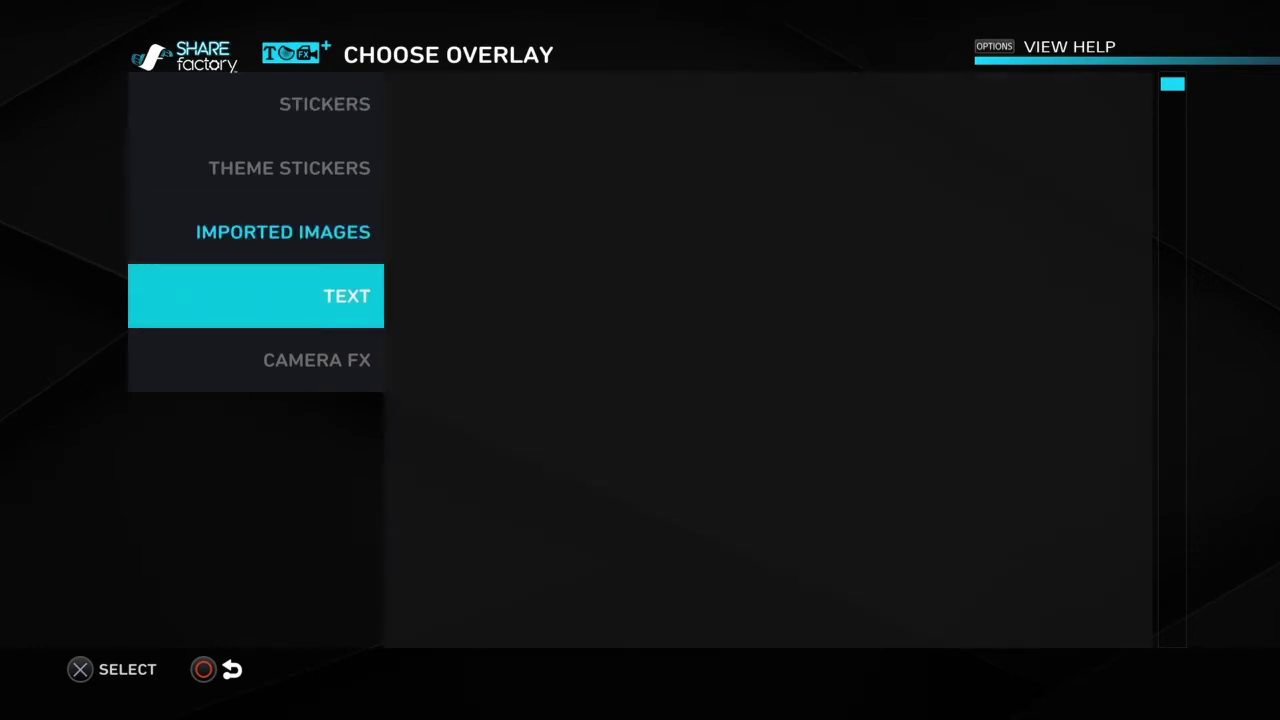
pyautogui.press('Return')
pyautogui.press('Right')
pyautogui.press('Down')
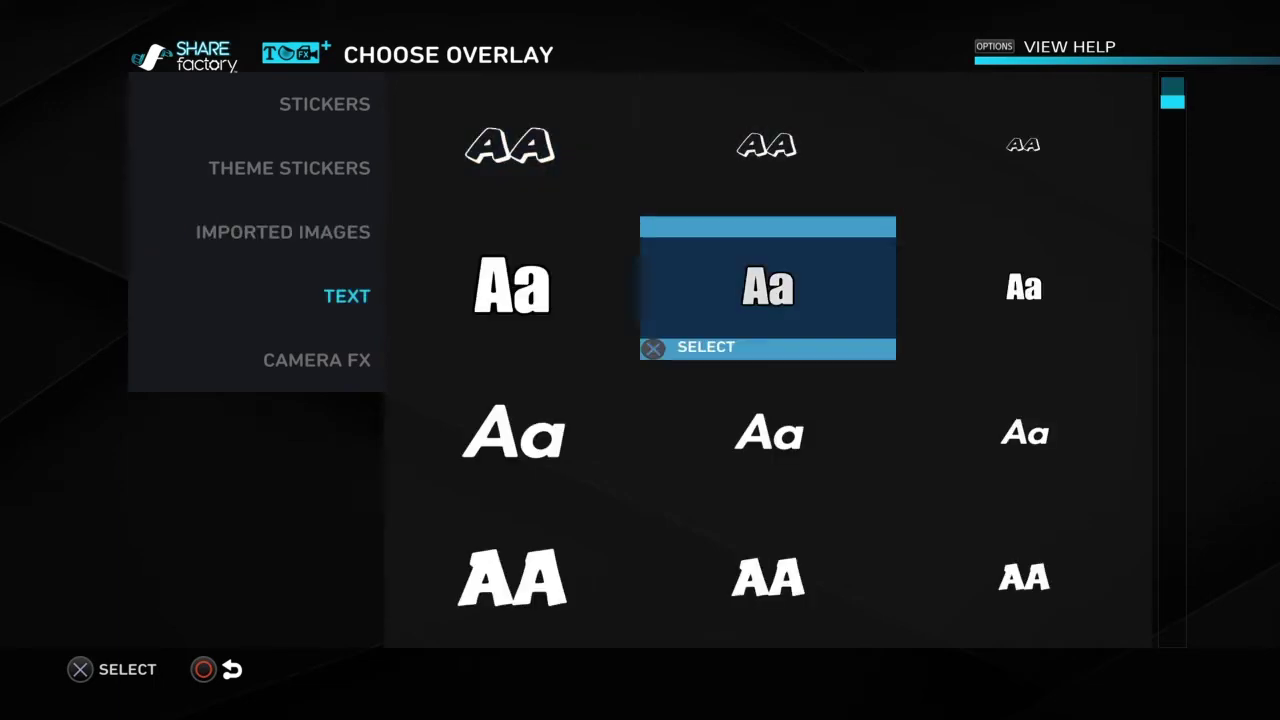
pyautogui.press('Up')
pyautogui.press('Left')
pyautogui.press('Down')
pyautogui.press('Down')
pyautogui.press('Up')
pyautogui.press('Left')
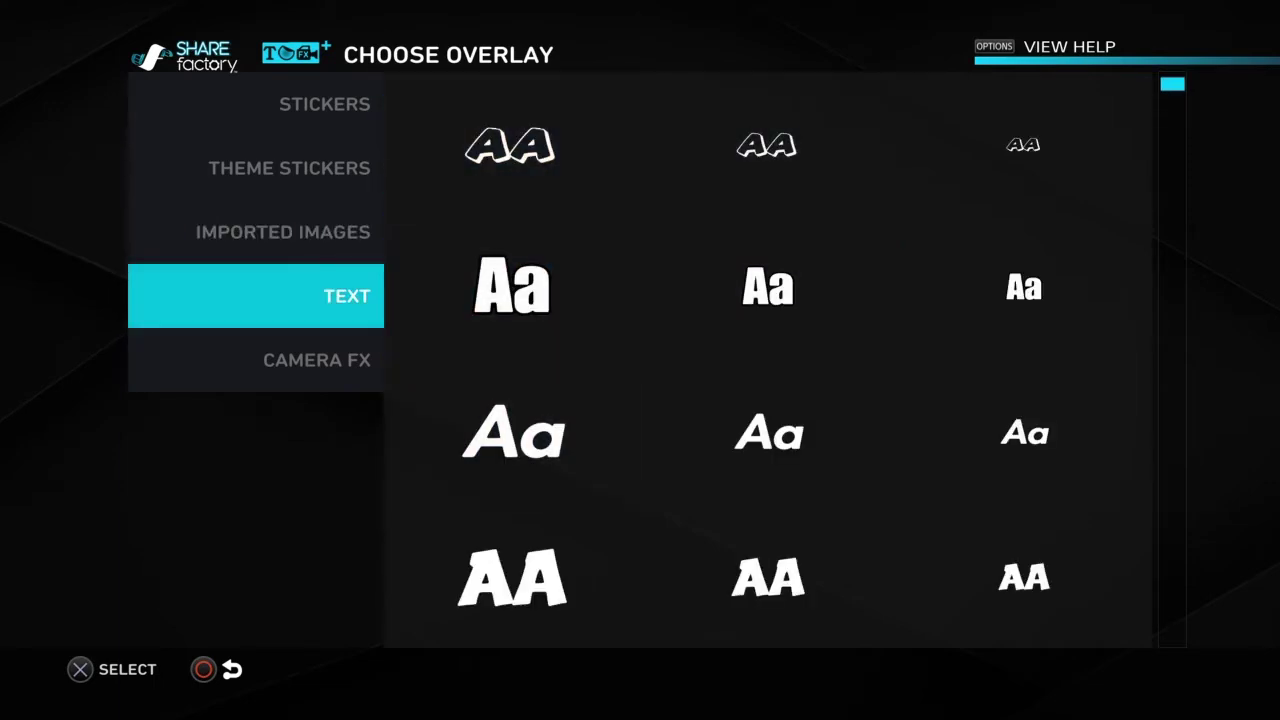
pyautogui.press('Right')
pyautogui.press('Return')
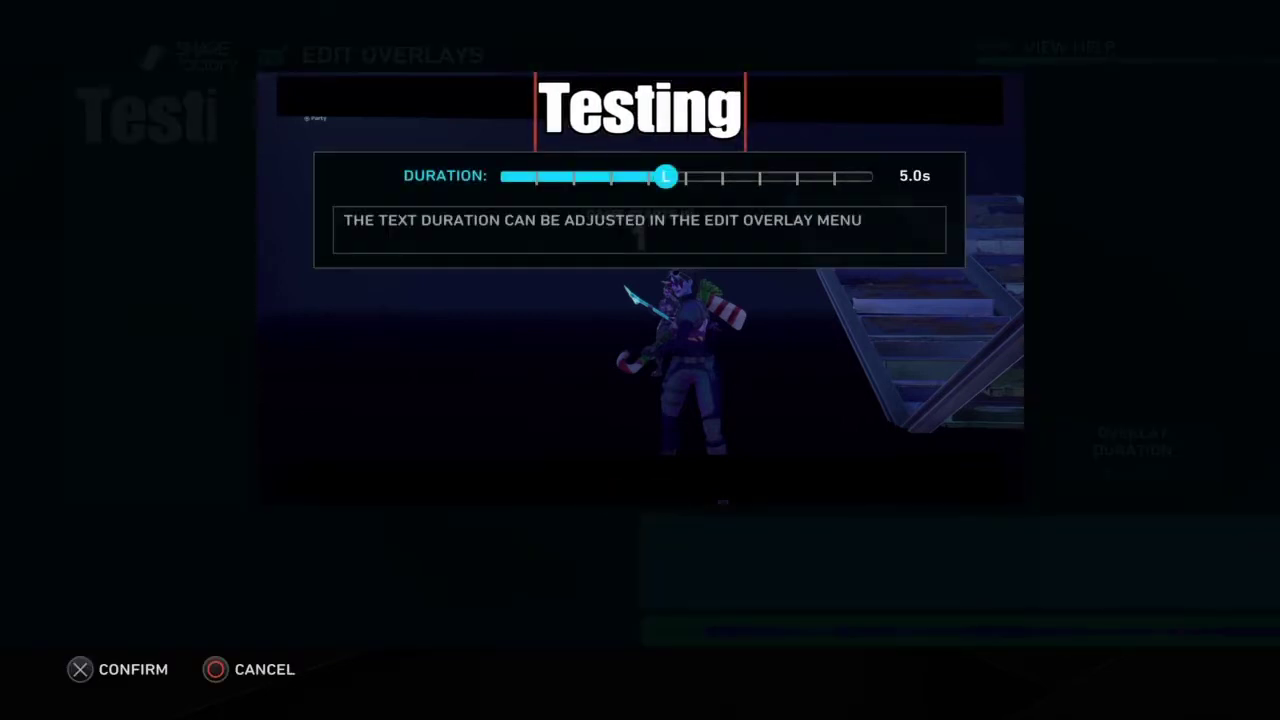
pyautogui.press('Return')
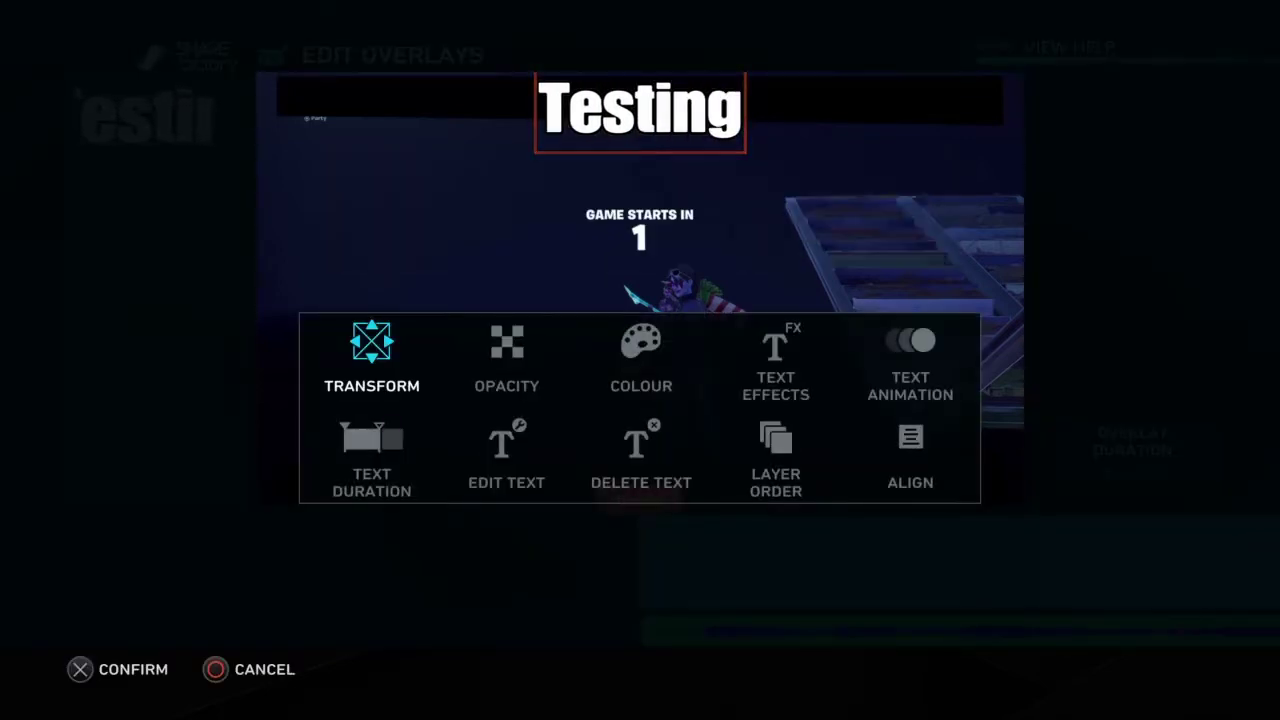
# - Move the "Testing" text to the centre of the frame and enlarge it to roughly twice its size
pyautogui.press('Return')
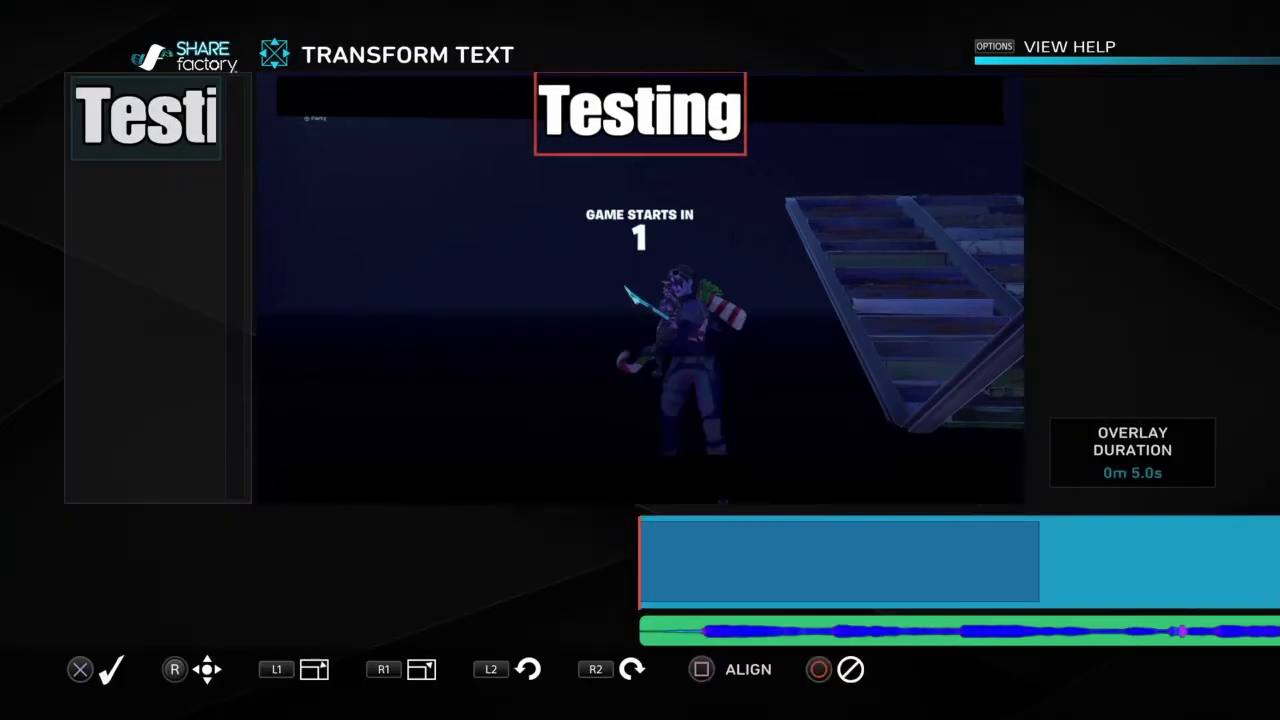
pyautogui.press('Down')
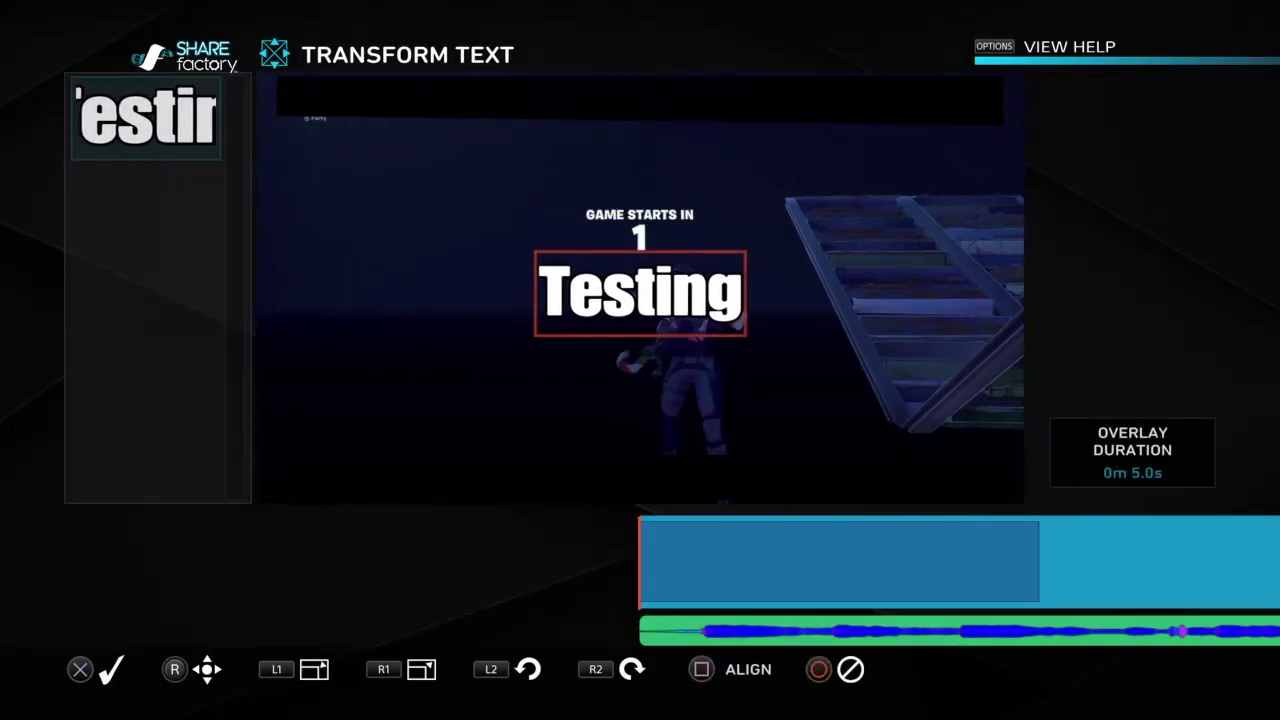
pyautogui.press('Down')
pyautogui.press('L1')
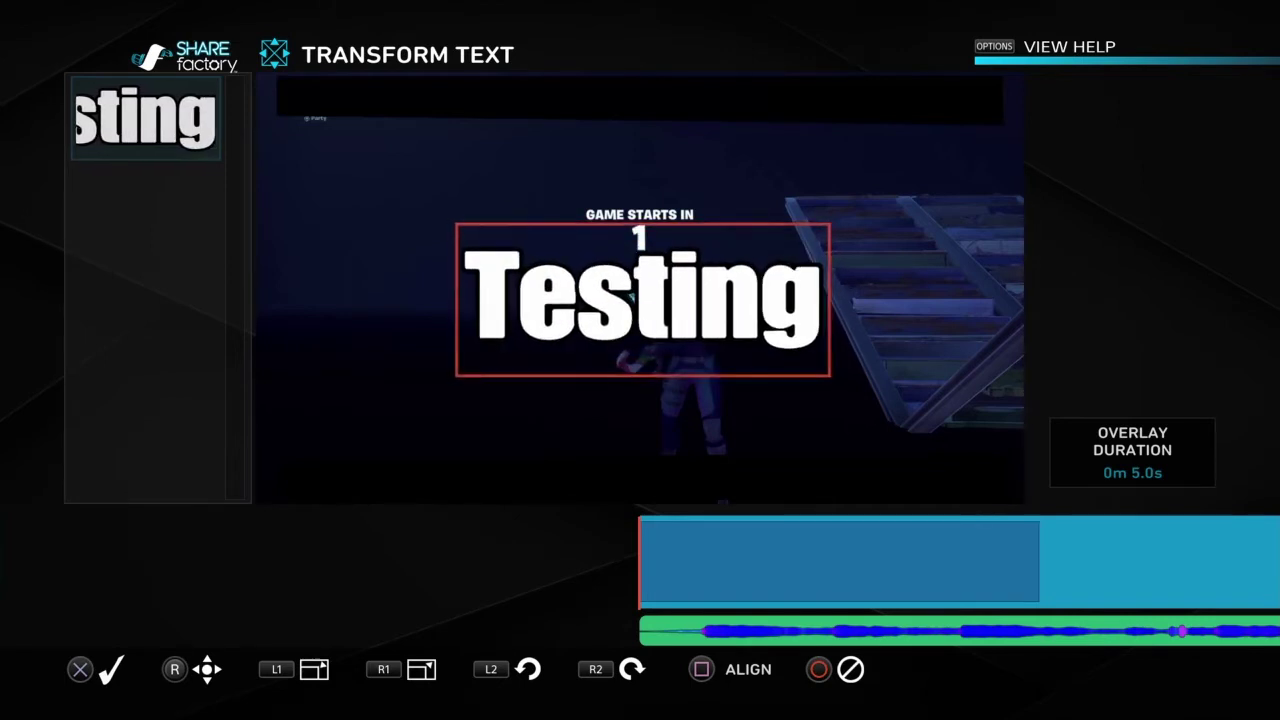
pyautogui.press('pageup')
pyautogui.press('Return')
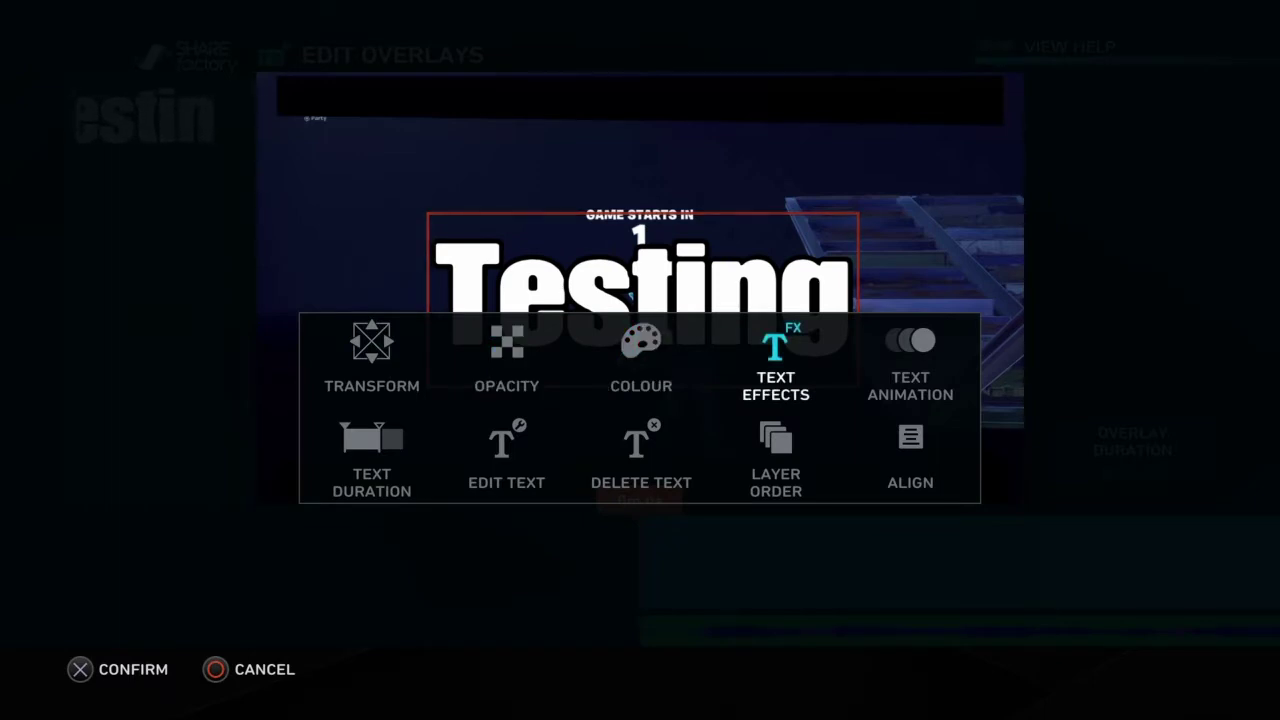
# - Delete the "Testing" text overlay and return to the main timeline
pyautogui.press('Escape')
pyautogui.press('Return')
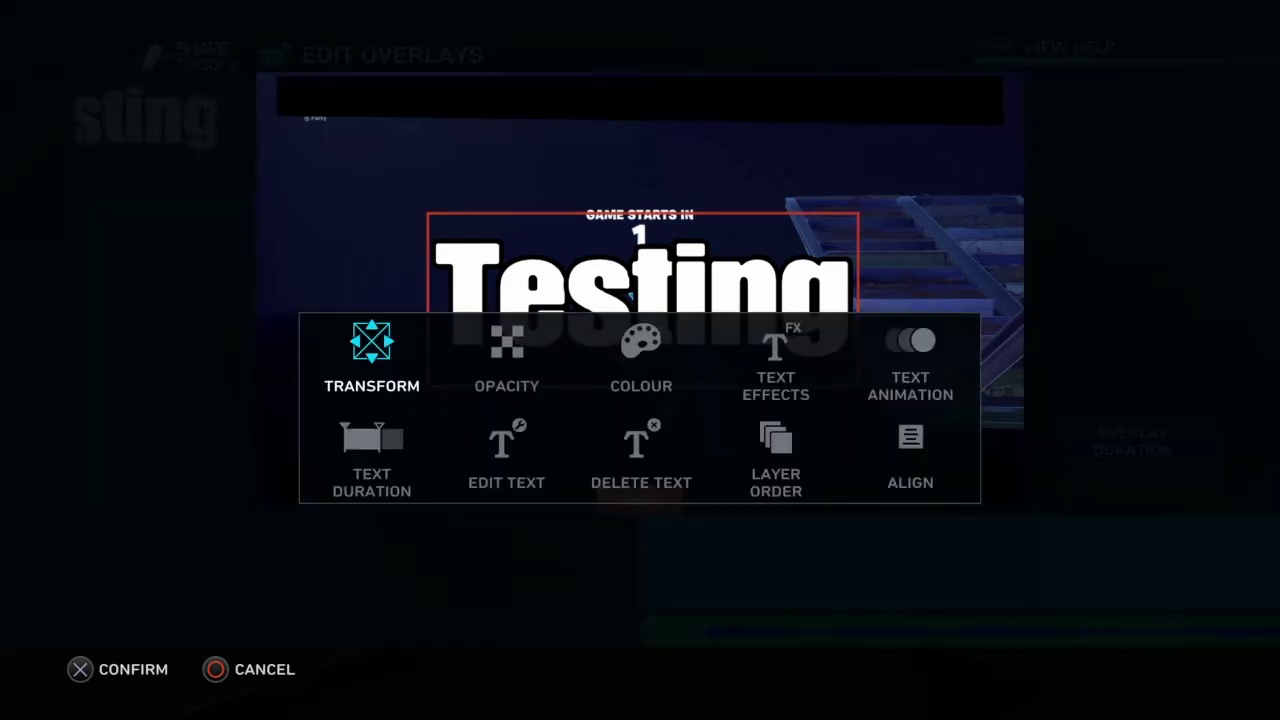
pyautogui.press('Escape')
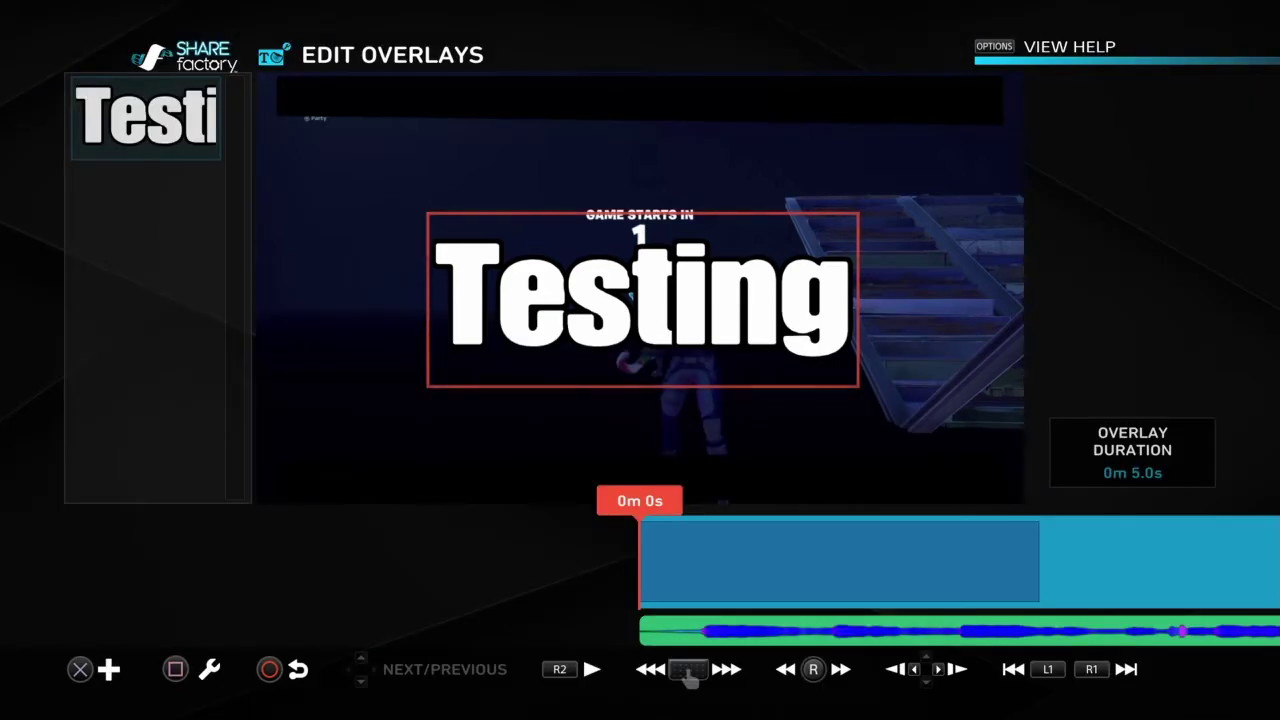
pyautogui.press('Return')
pyautogui.press('Return')
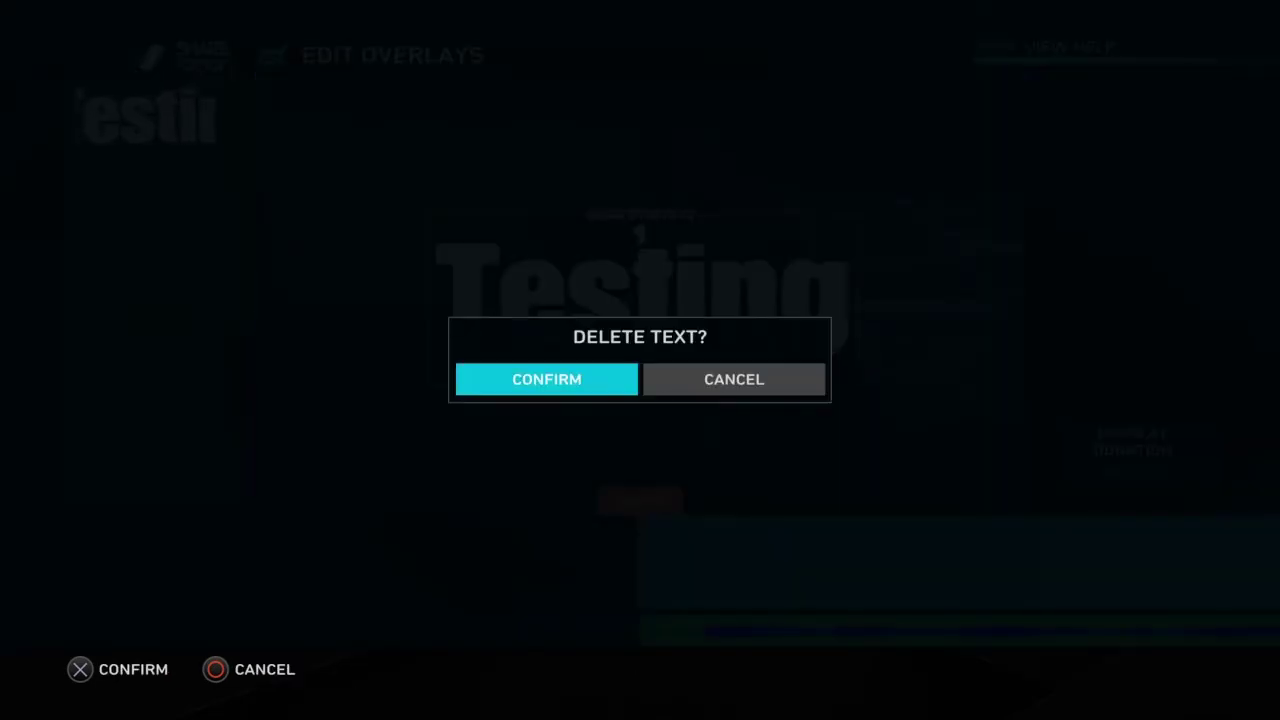
pyautogui.press('Return')
pyautogui.press('Escape')
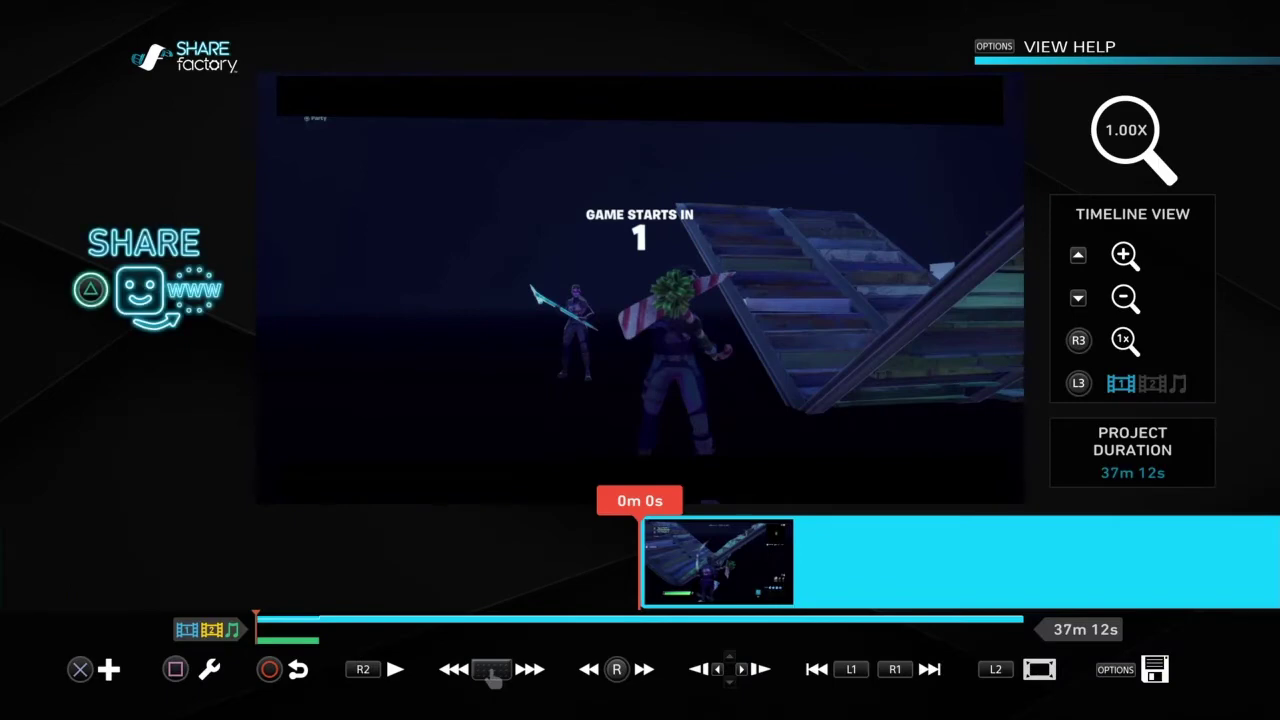
# - Apply the Luminance filter to the clip at the project start
pyautogui.press('Return')
pyautogui.press('Return')
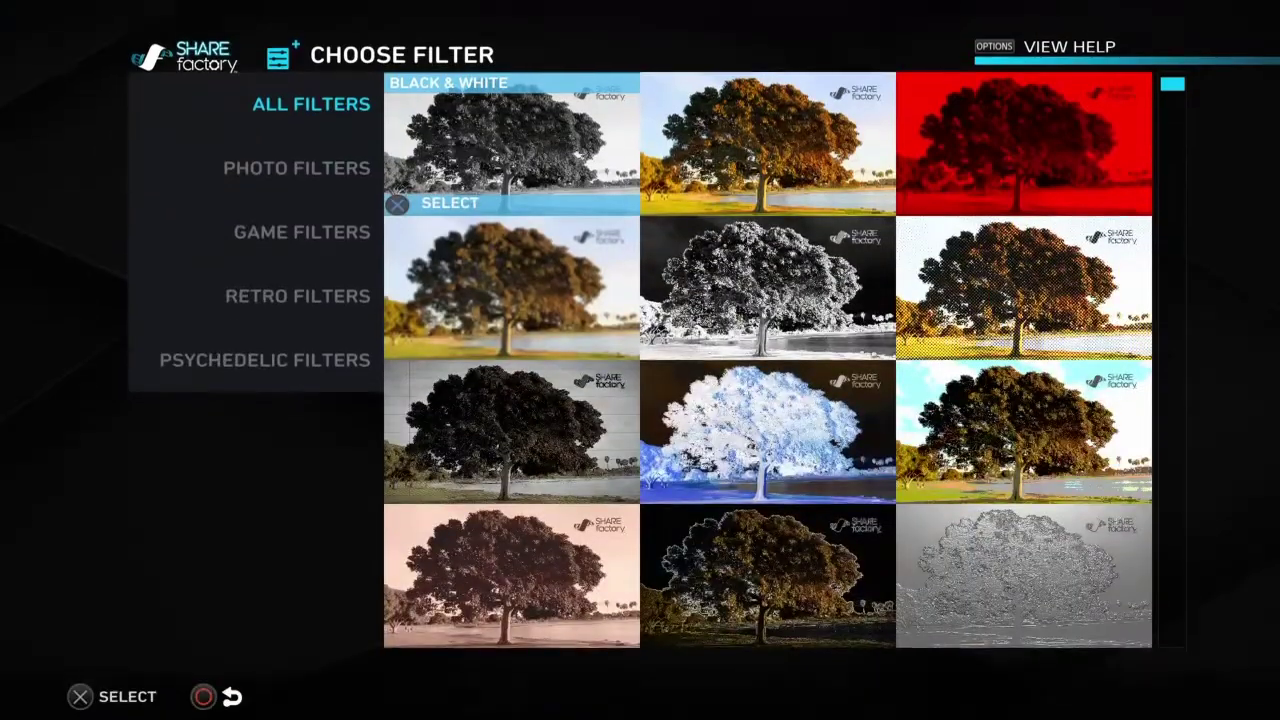
pyautogui.press('Down')
pyautogui.press('Left')
pyautogui.press('Down')
pyautogui.press('Right')
pyautogui.press('Right')
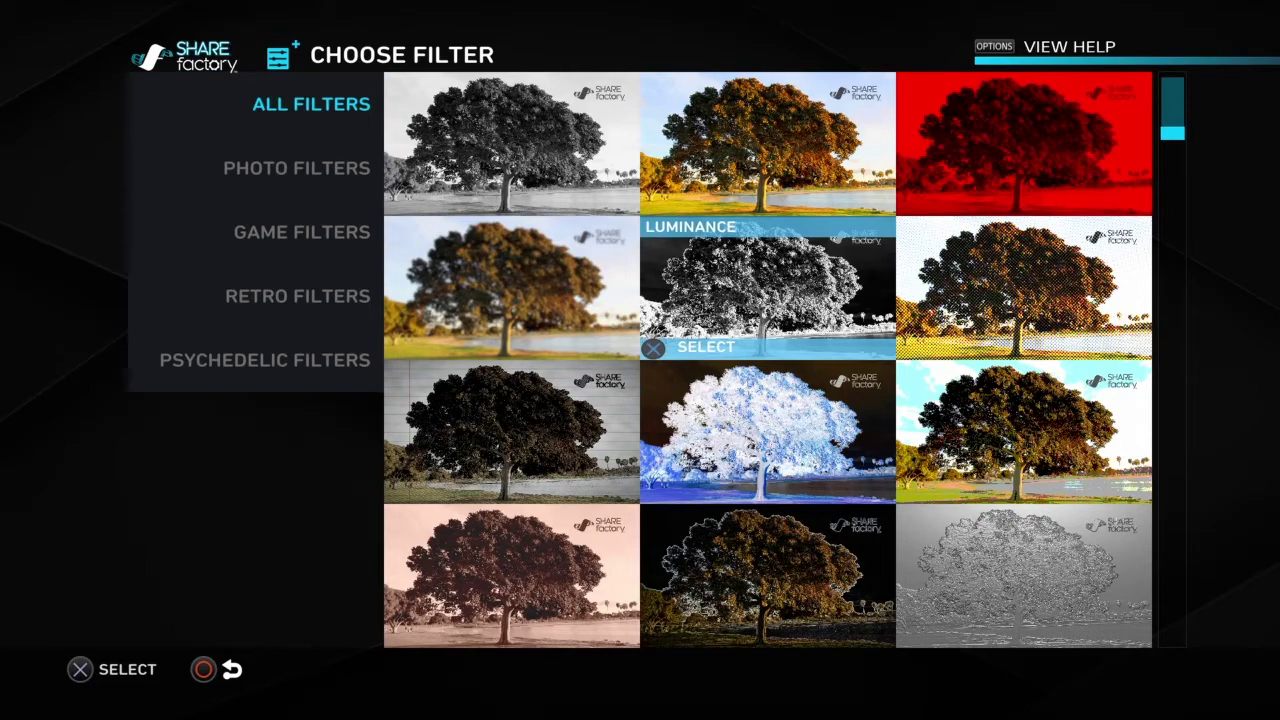
pyautogui.press('Return')
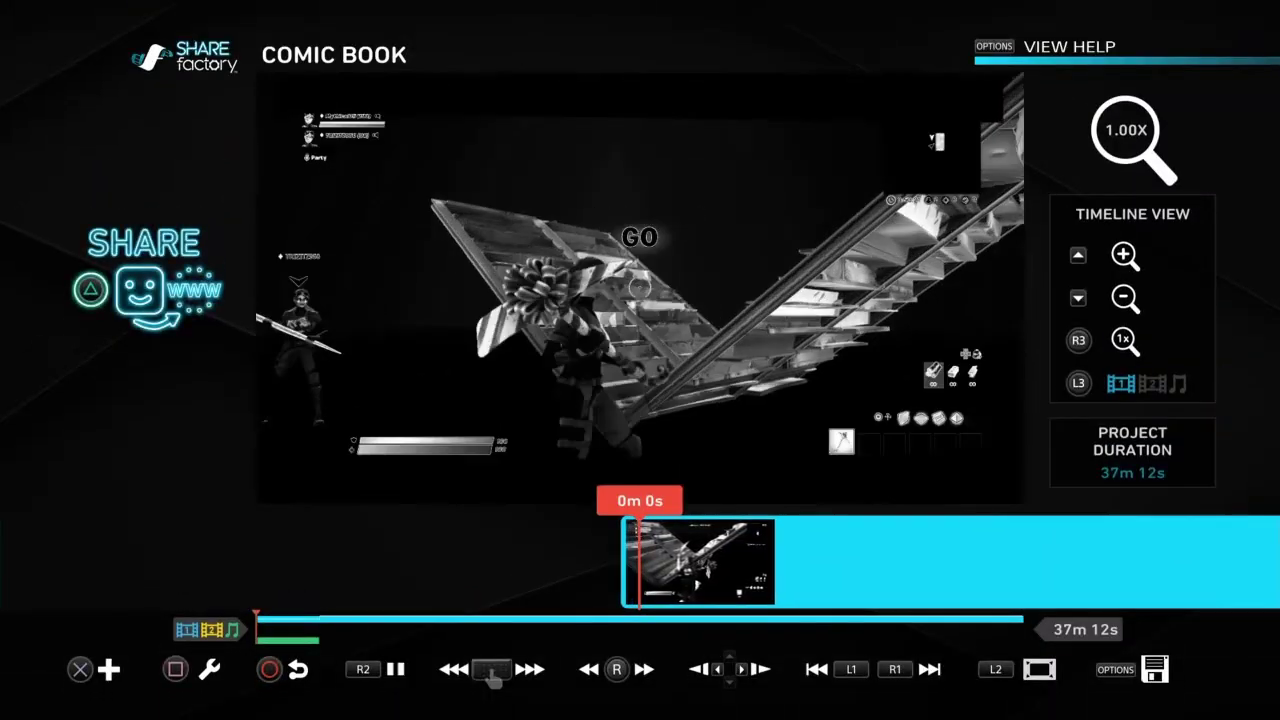
# - Preview the filtered footage in the opening seconds of the project
pyautogui.press('Right')
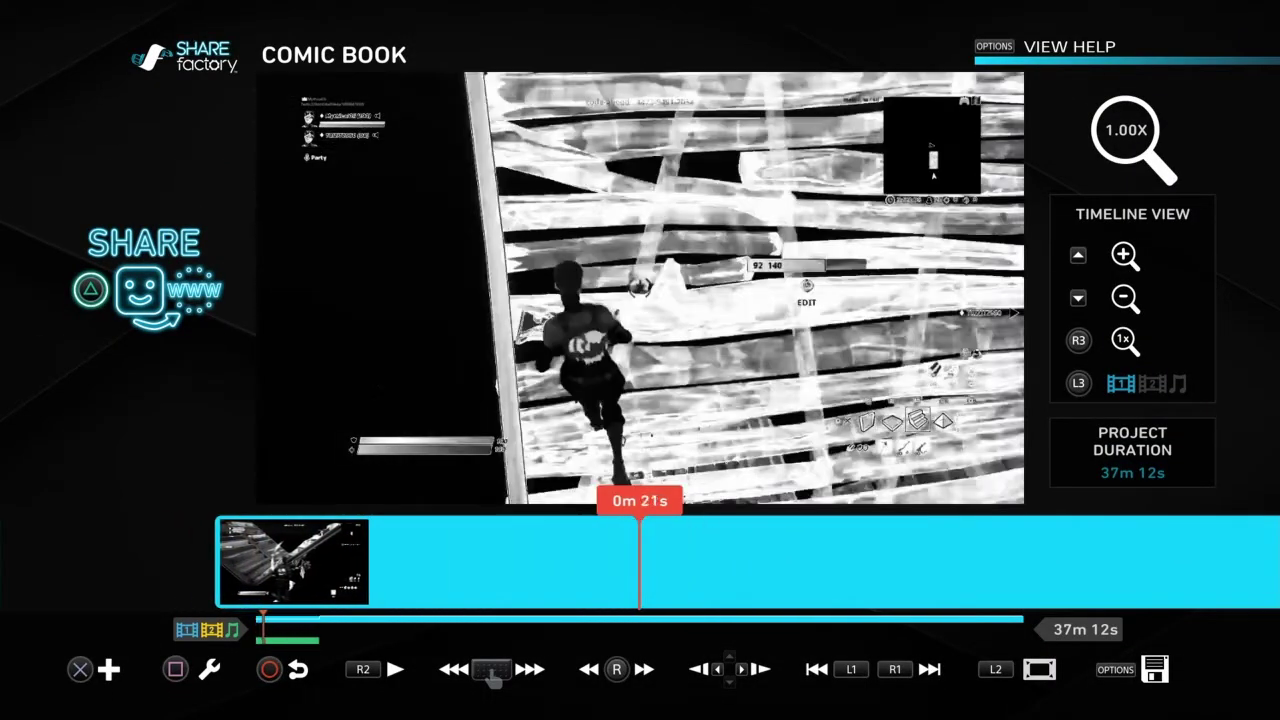
pyautogui.press('Left')
pyautogui.press('space')
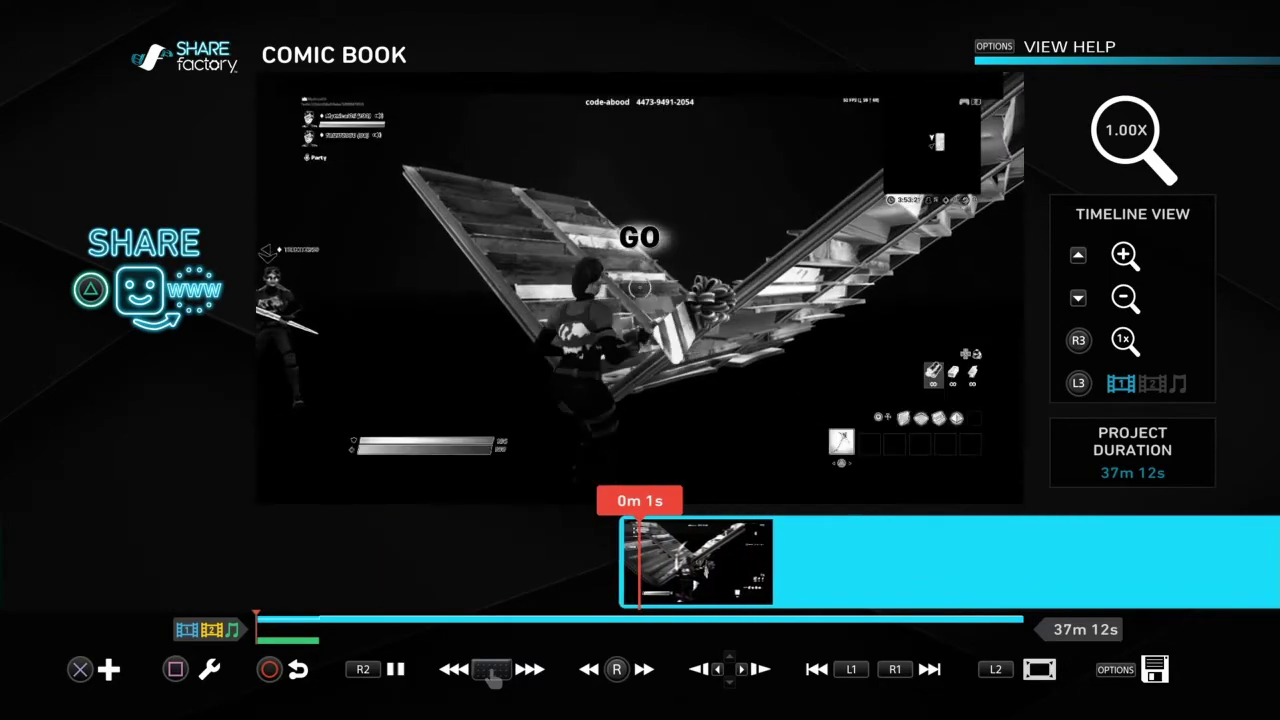
# - Split the filtered clip at 0m 12s and return to the main timeline
pyautogui.press('Right')
pyautogui.press('Right')
pyautogui.press('s')
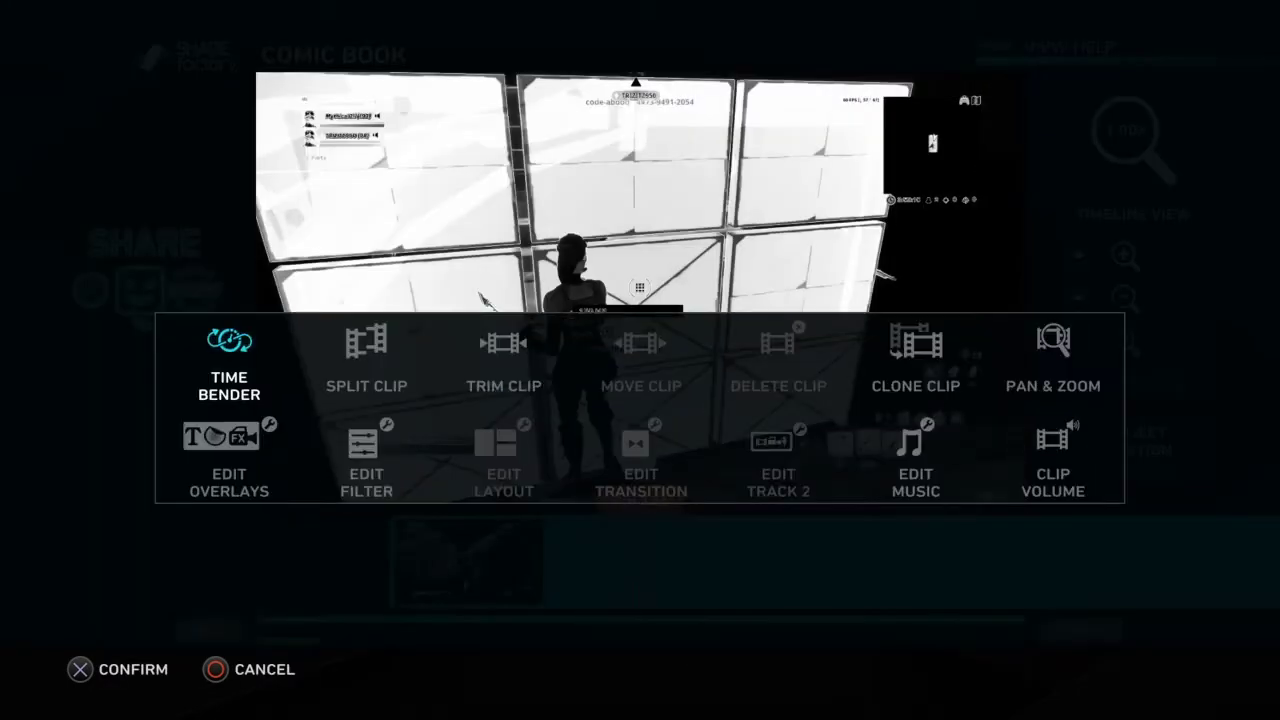
pyautogui.press('Escape')
pyautogui.press('Return')
pyautogui.press('Return')
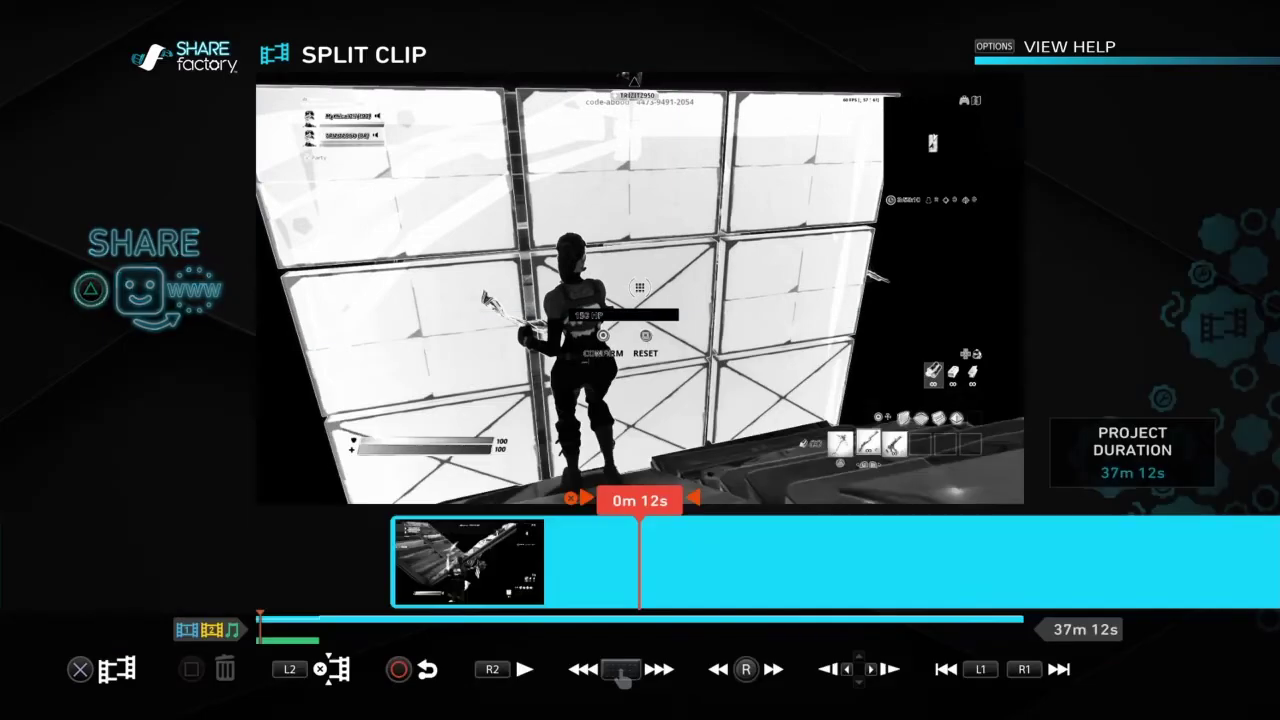
pyautogui.press('Return')
pyautogui.press('Return')
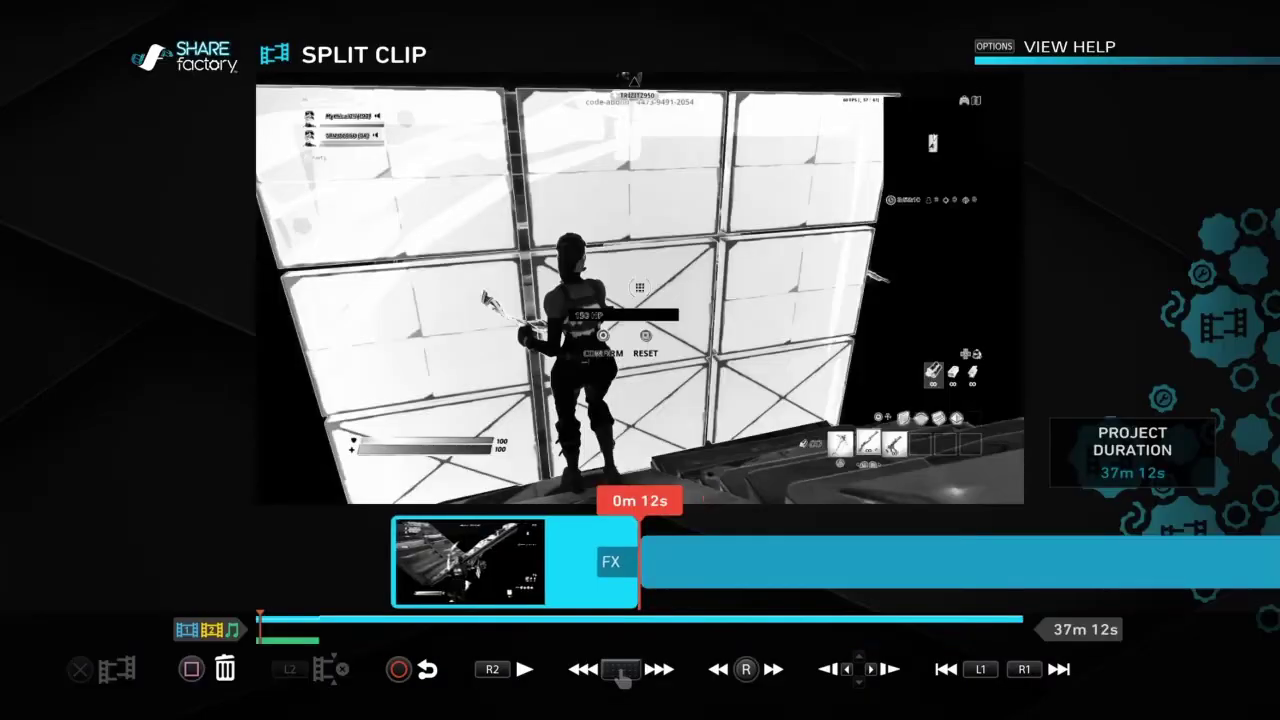
pyautogui.press('Escape')
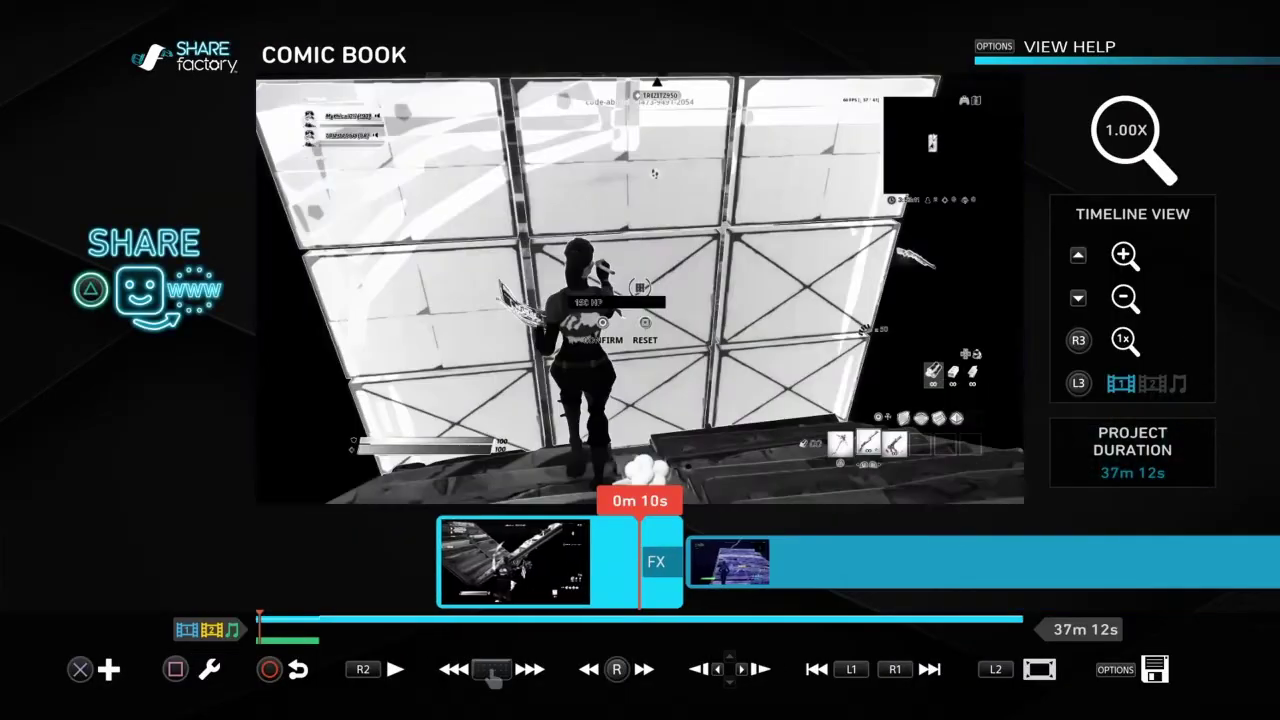
# - Play the project from its start across the split to compare the filtered and unfiltered sections
pyautogui.press('Left')
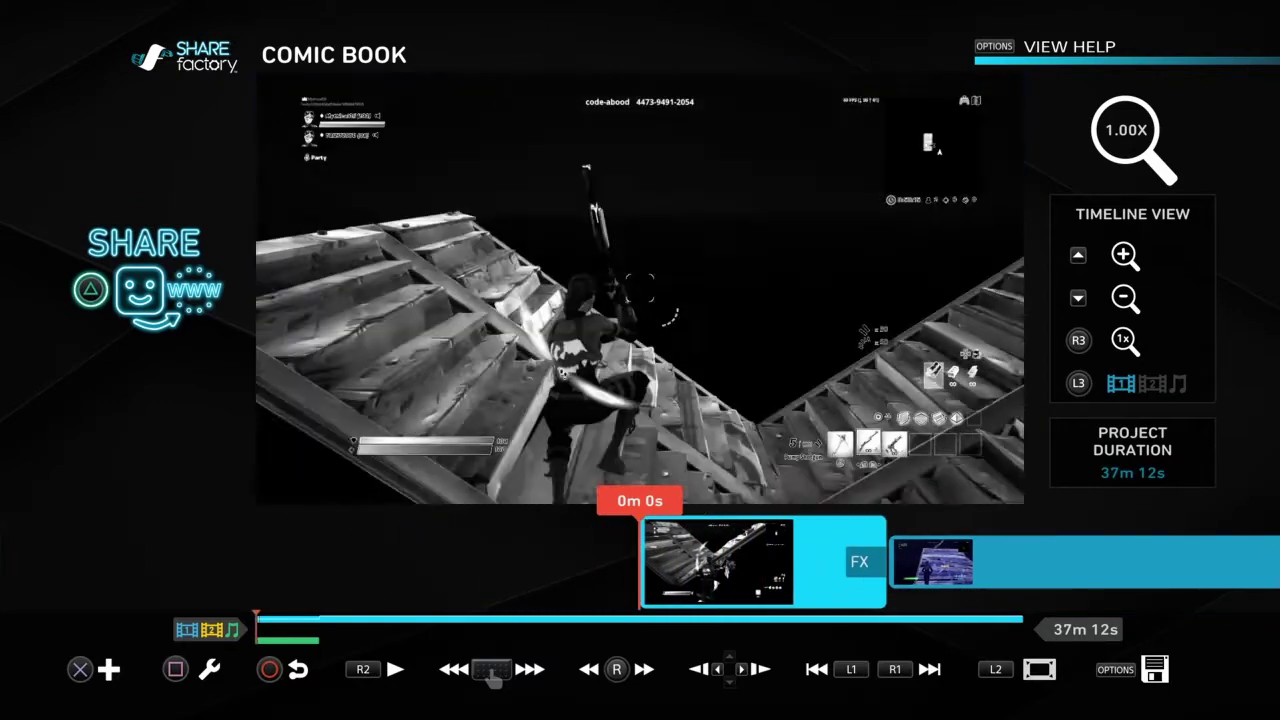
pyautogui.press('space')
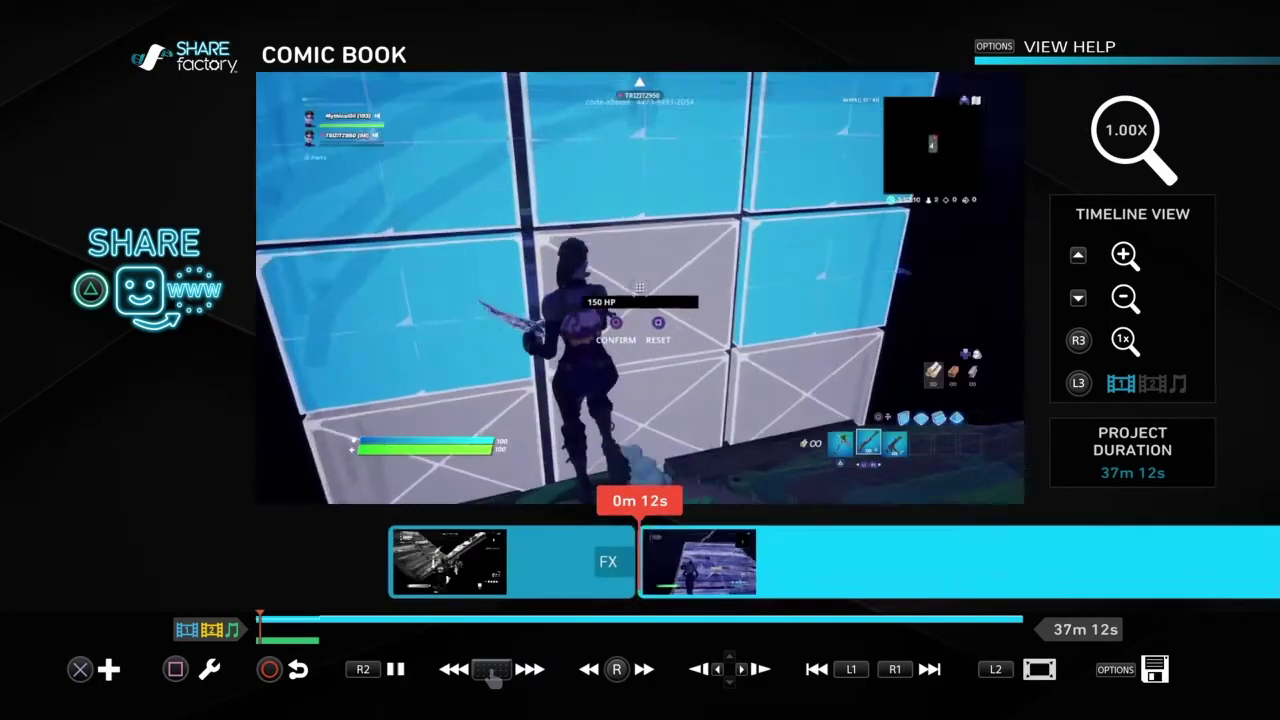
pyautogui.press('Home')
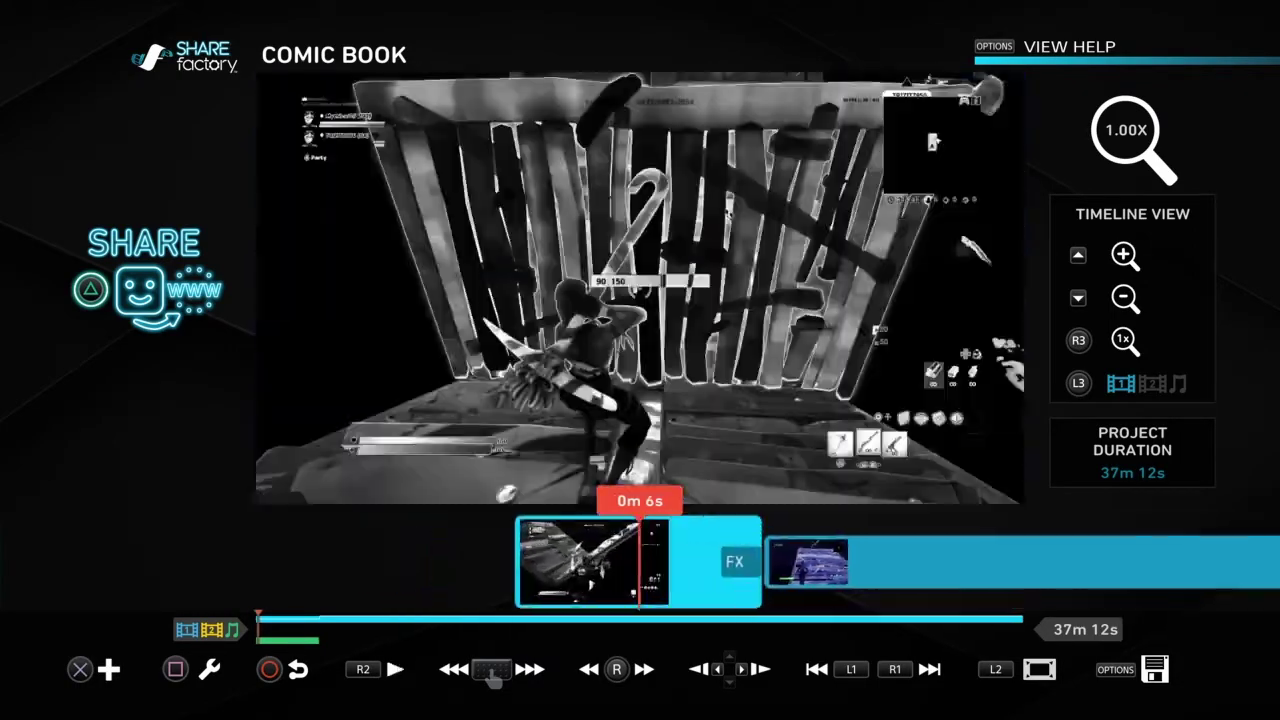
# - Split the filtered first clip again a few seconds after the project start
pyautogui.press('Return')
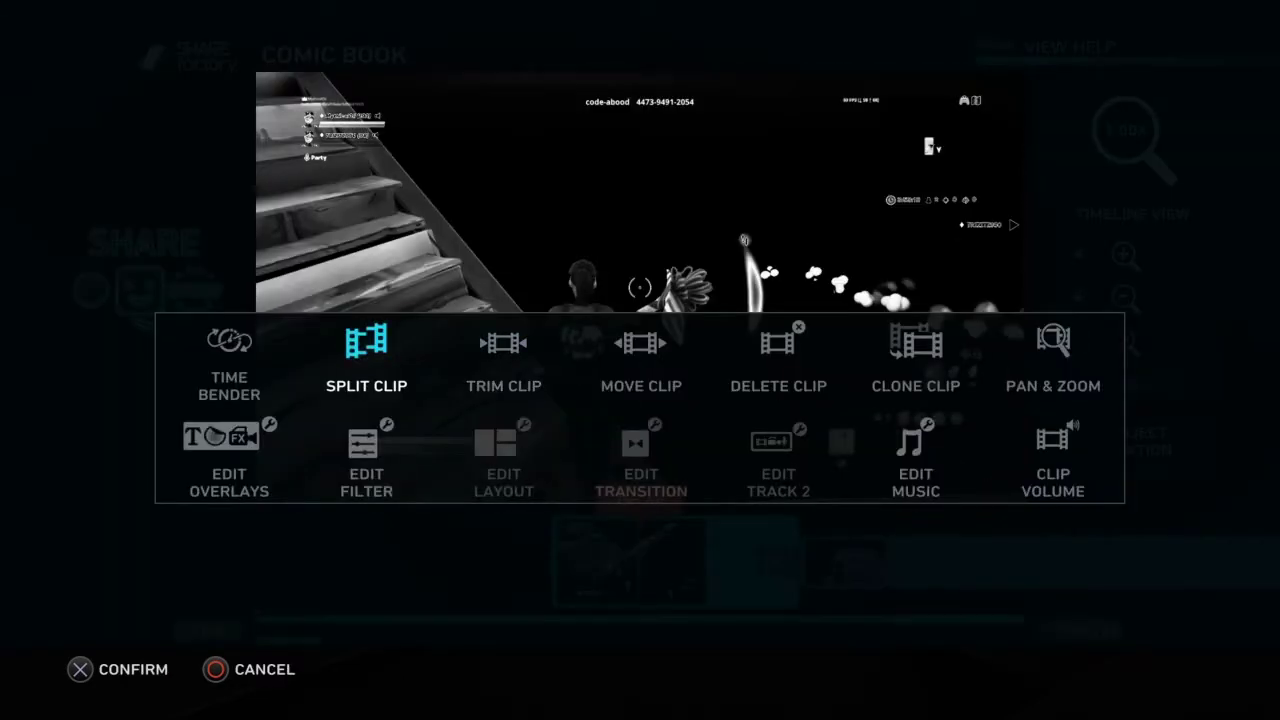
pyautogui.press('Return')
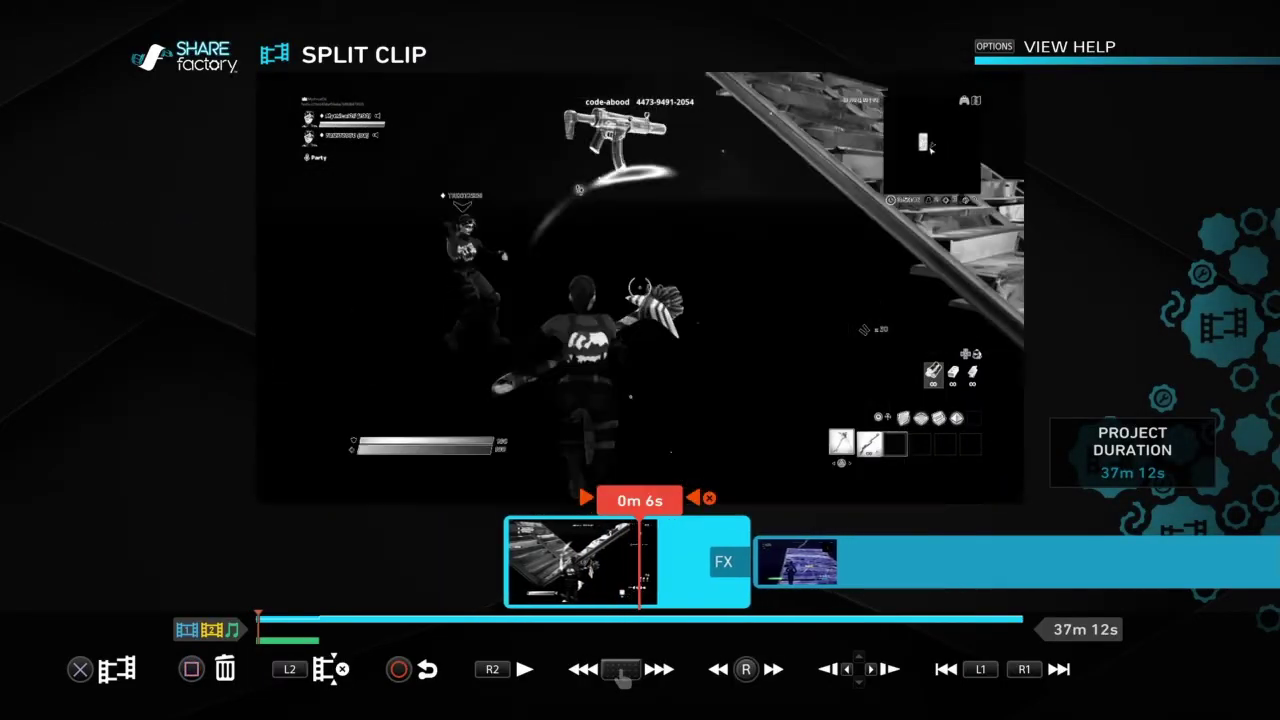
pyautogui.press('Return')
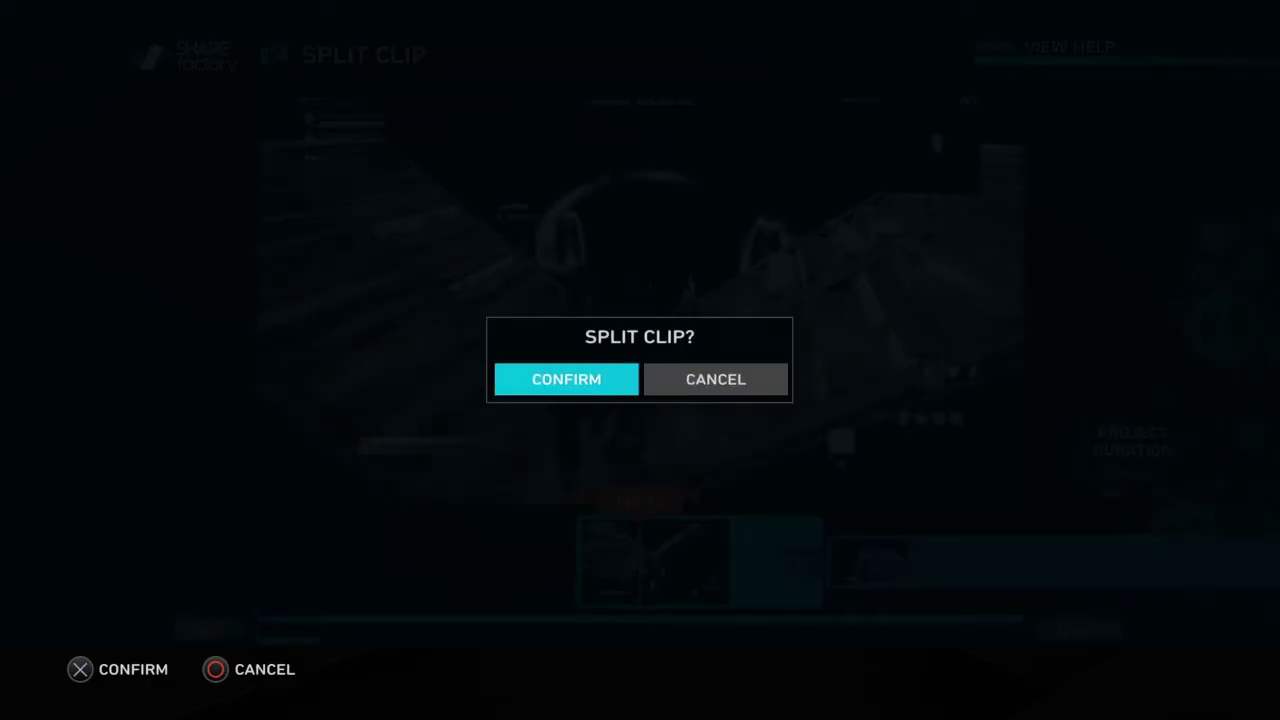
pyautogui.press('Return')
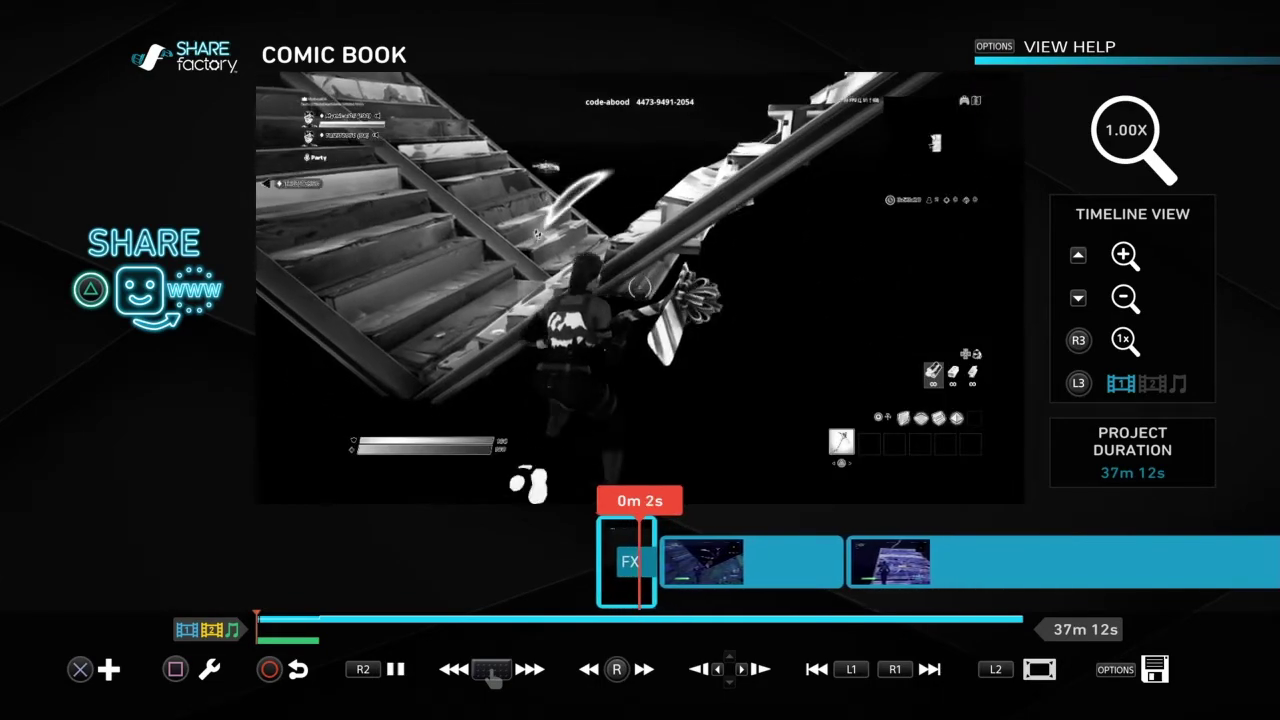
# - Go to the project start and delete the image filter from the short first clip
pyautogui.press('L1')
pyautogui.press('L1')
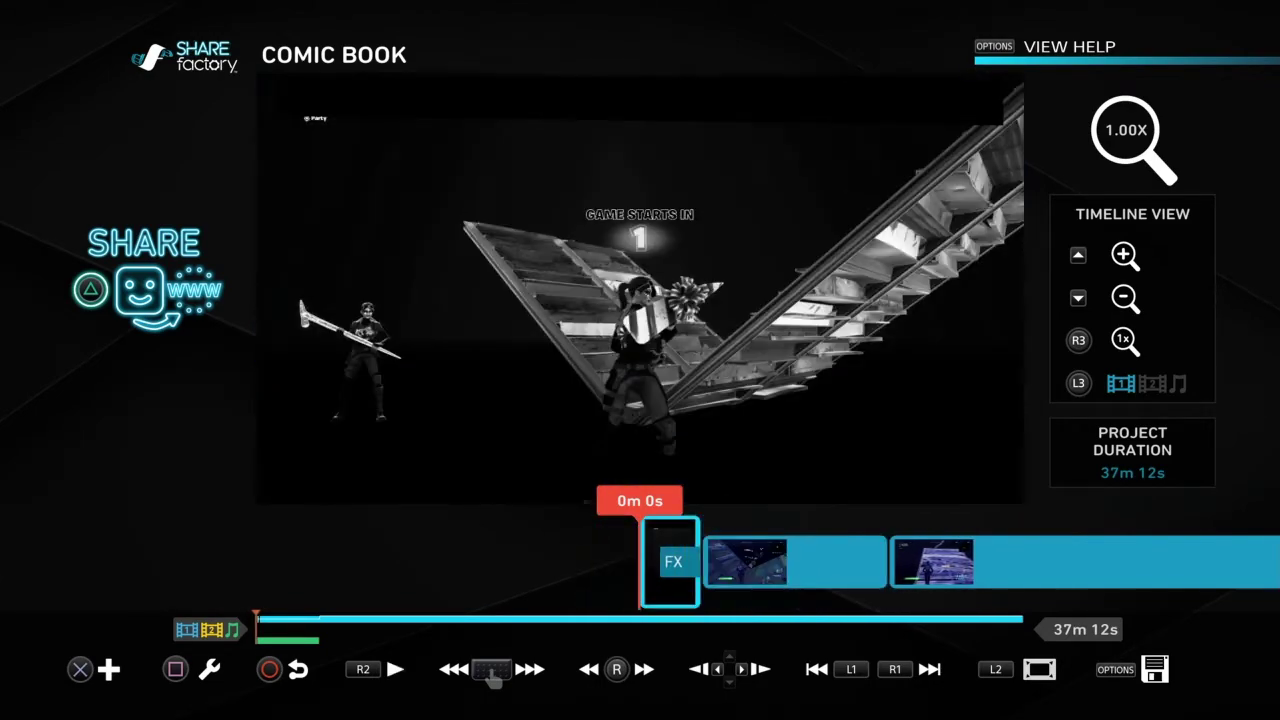
pyautogui.press('Return')
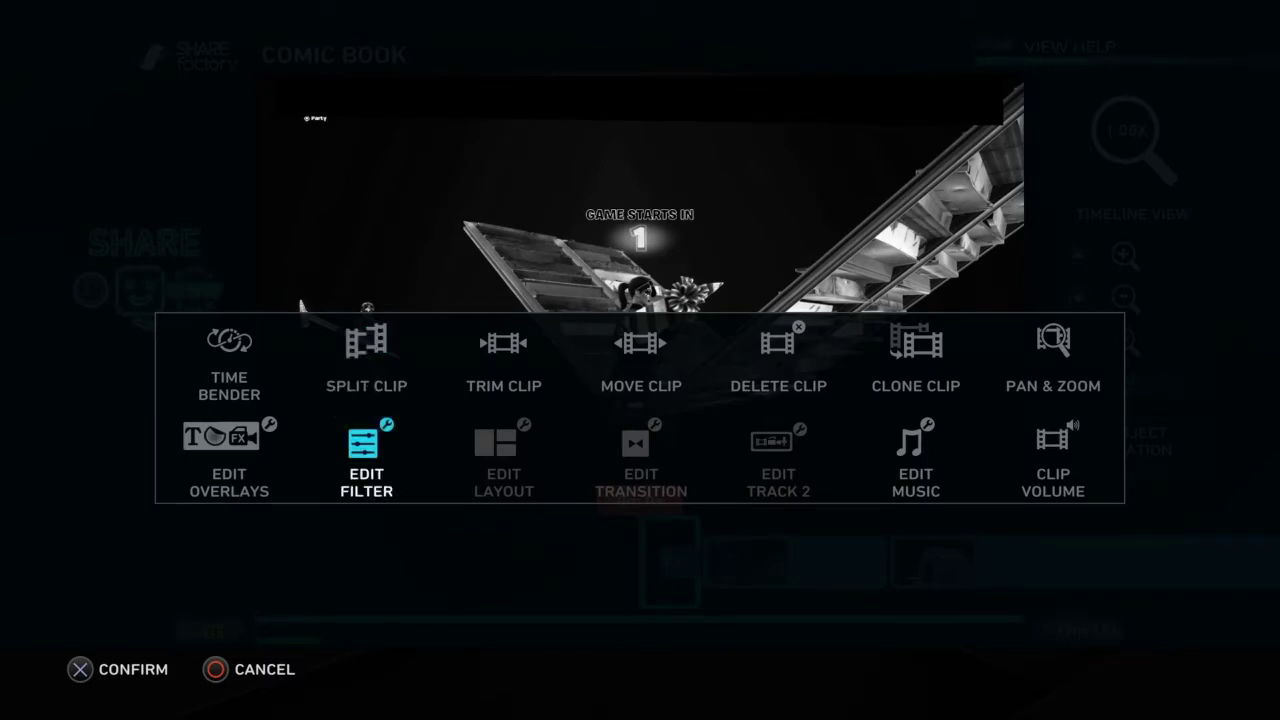
pyautogui.press('Return')
pyautogui.press('Return')
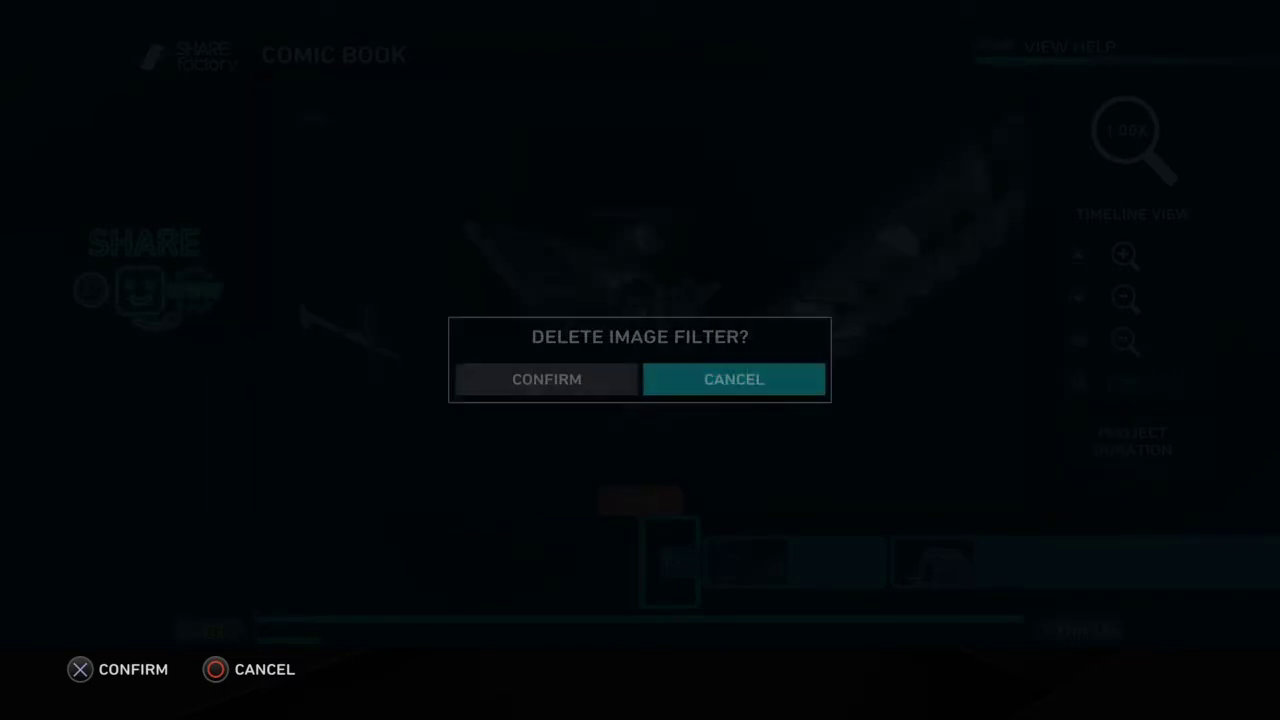
pyautogui.press('Return')
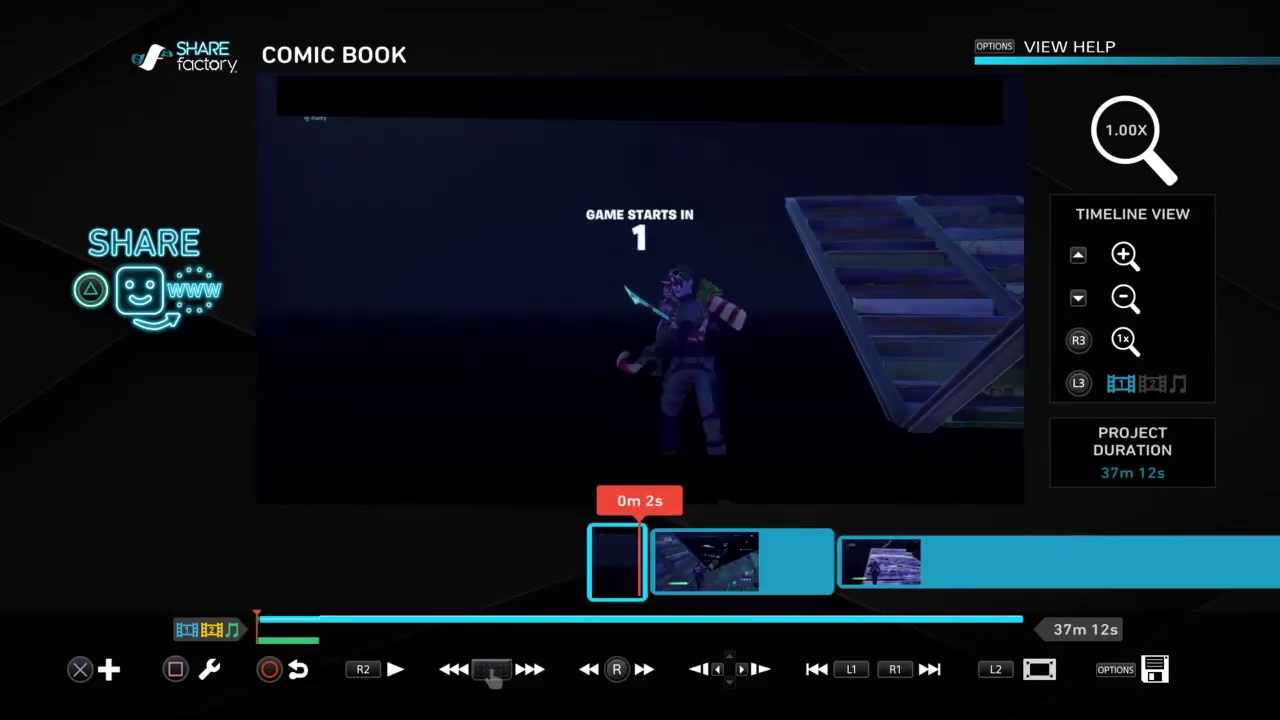
# - Preview the short opening clip without its filter and go back to the project start
pyautogui.press('space')
pyautogui.press('Right')
pyautogui.press('Left')
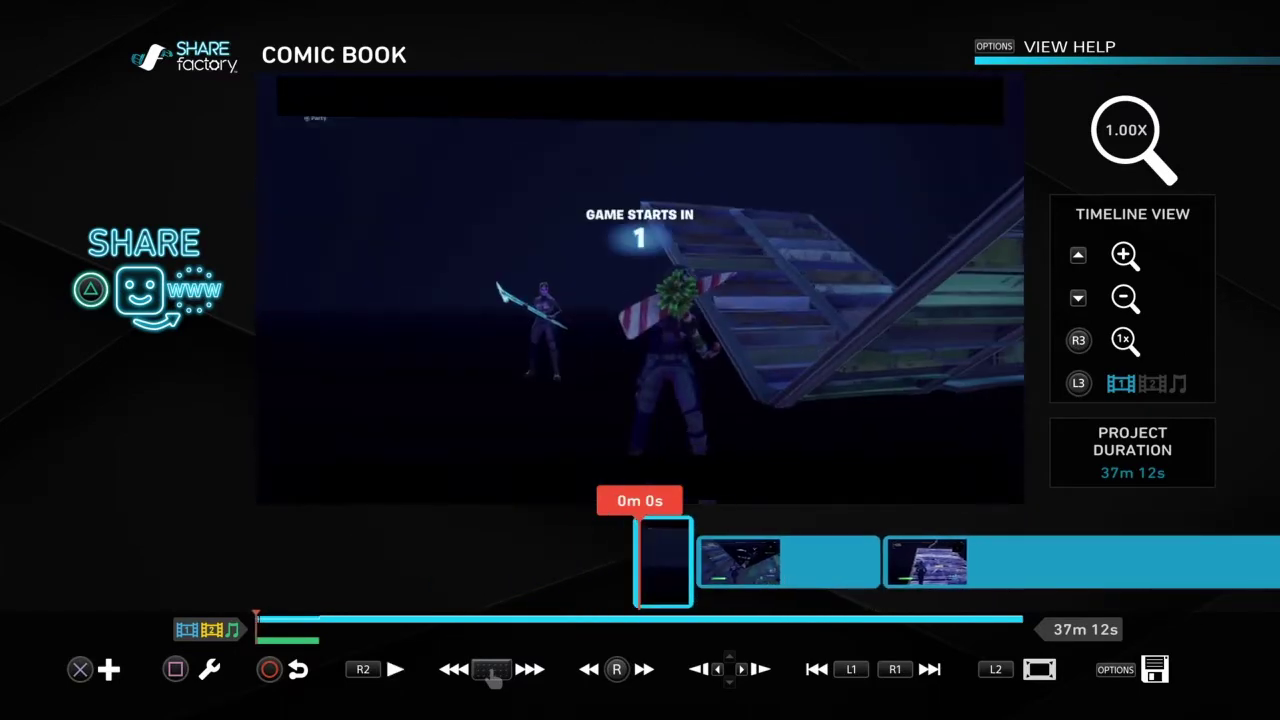
# - Add the layout that places the opening clip in a lower-left panel over the green comic background
pyautogui.press('Return')
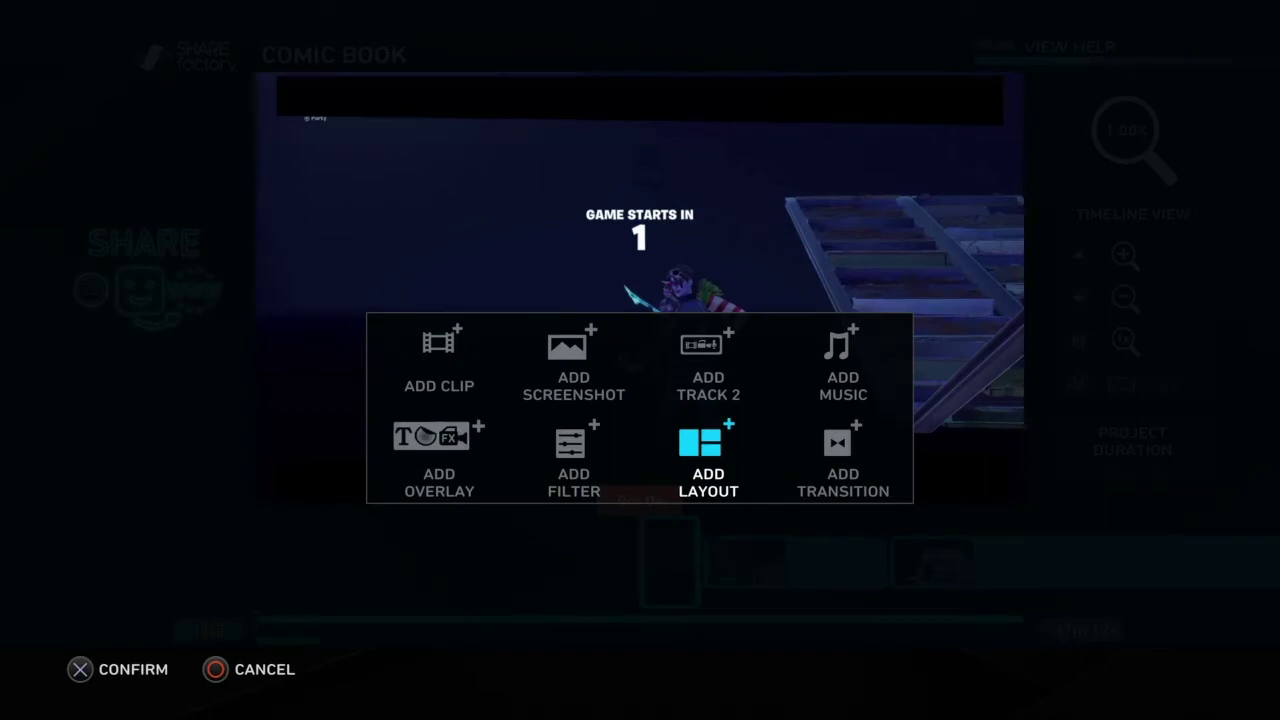
pyautogui.press('Return')
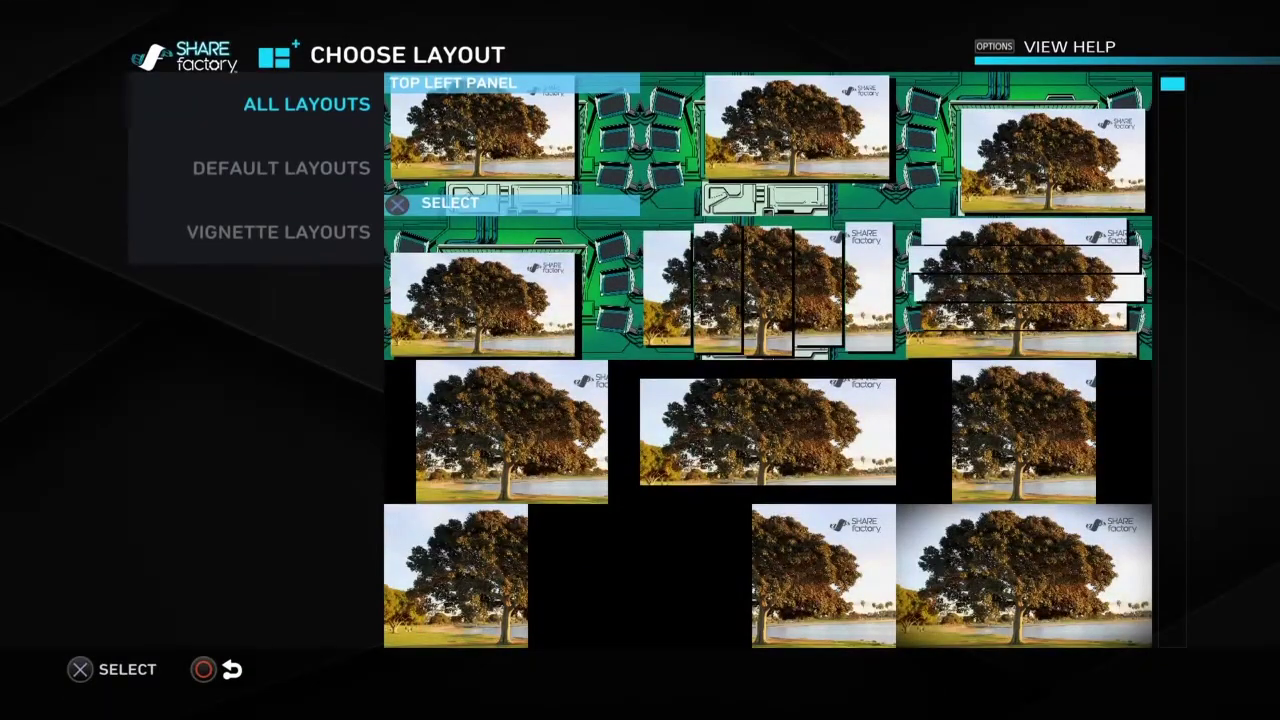
pyautogui.press('Right')
pyautogui.press('Down')
pyautogui.press('Up')
pyautogui.press('Left')
pyautogui.press('Right')
pyautogui.press('Down')
pyautogui.press('Down')
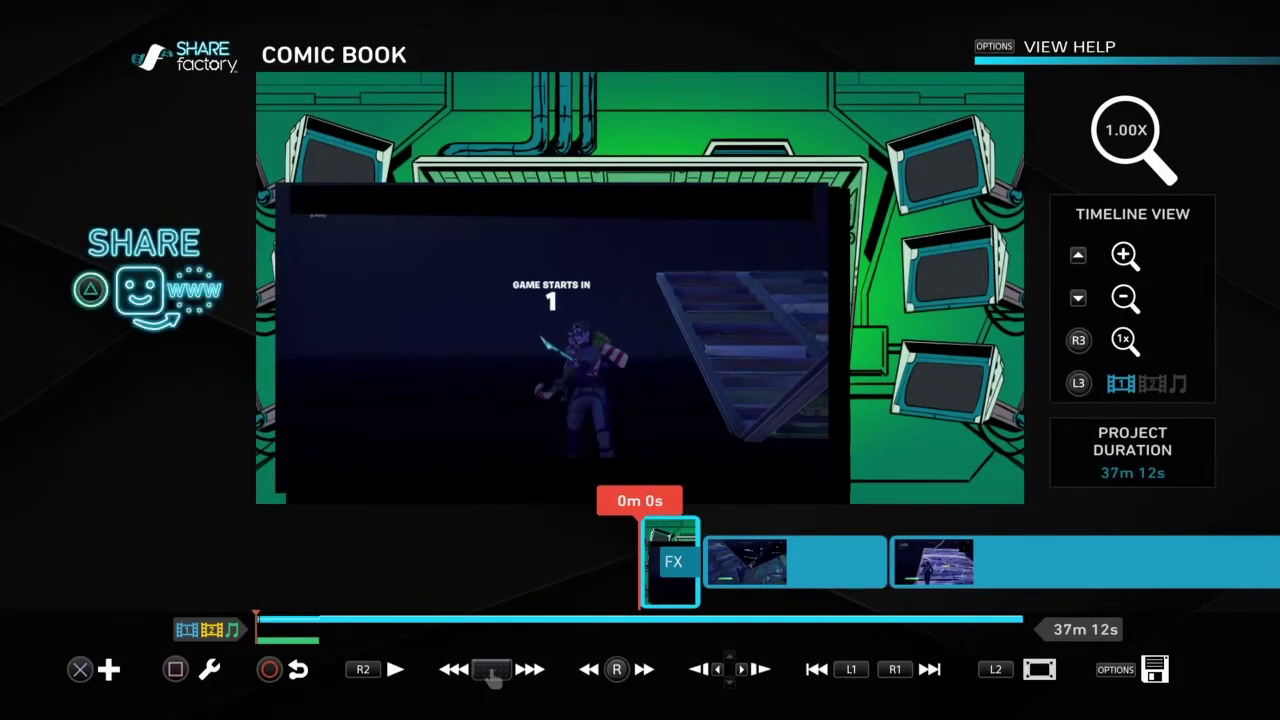
# - Preview the opening clip with its panel layout and delete the layout from it
pyautogui.press('space')
pyautogui.press('Home')
pyautogui.press('Return')
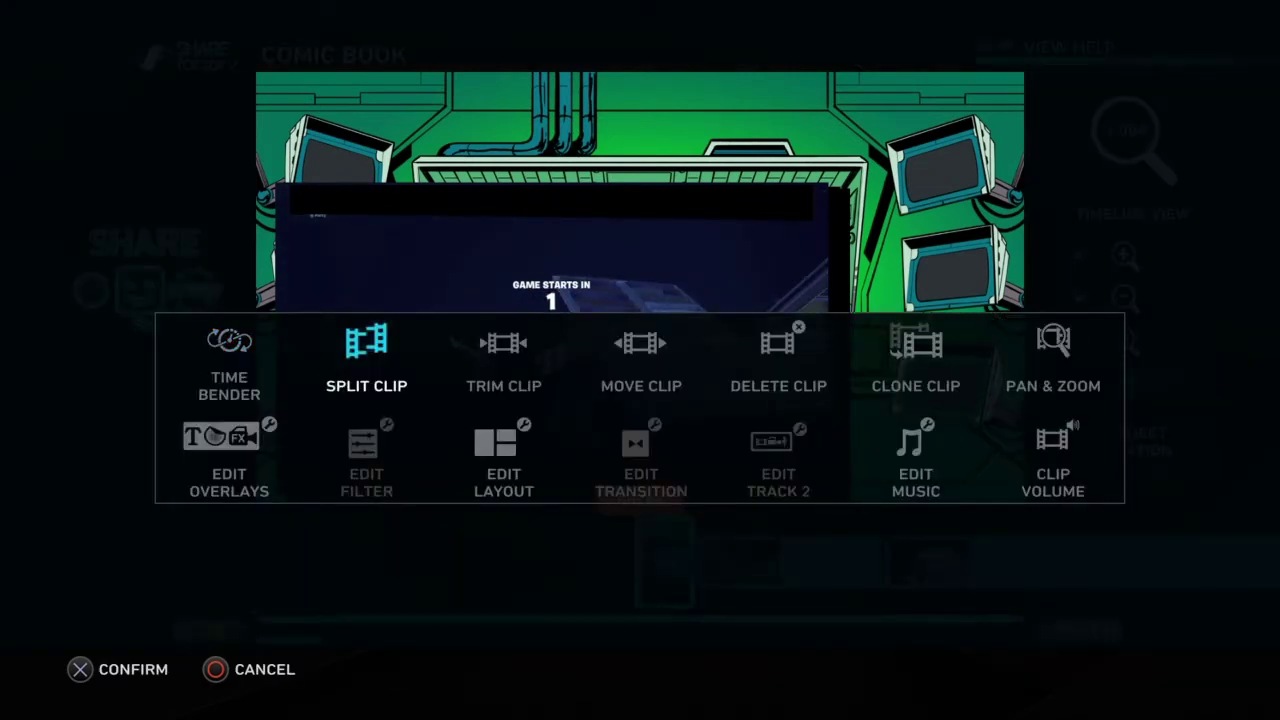
pyautogui.press('Return')
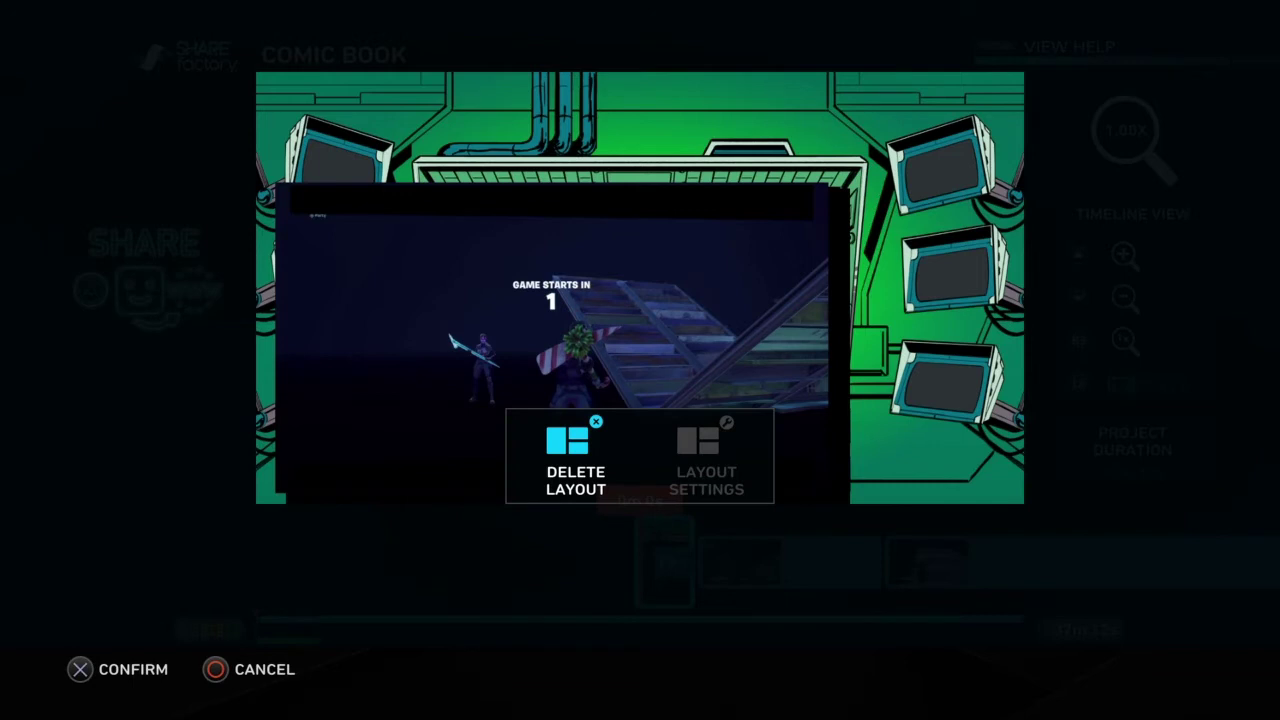
pyautogui.press('Return')
pyautogui.press('Left')
pyautogui.press('Return')
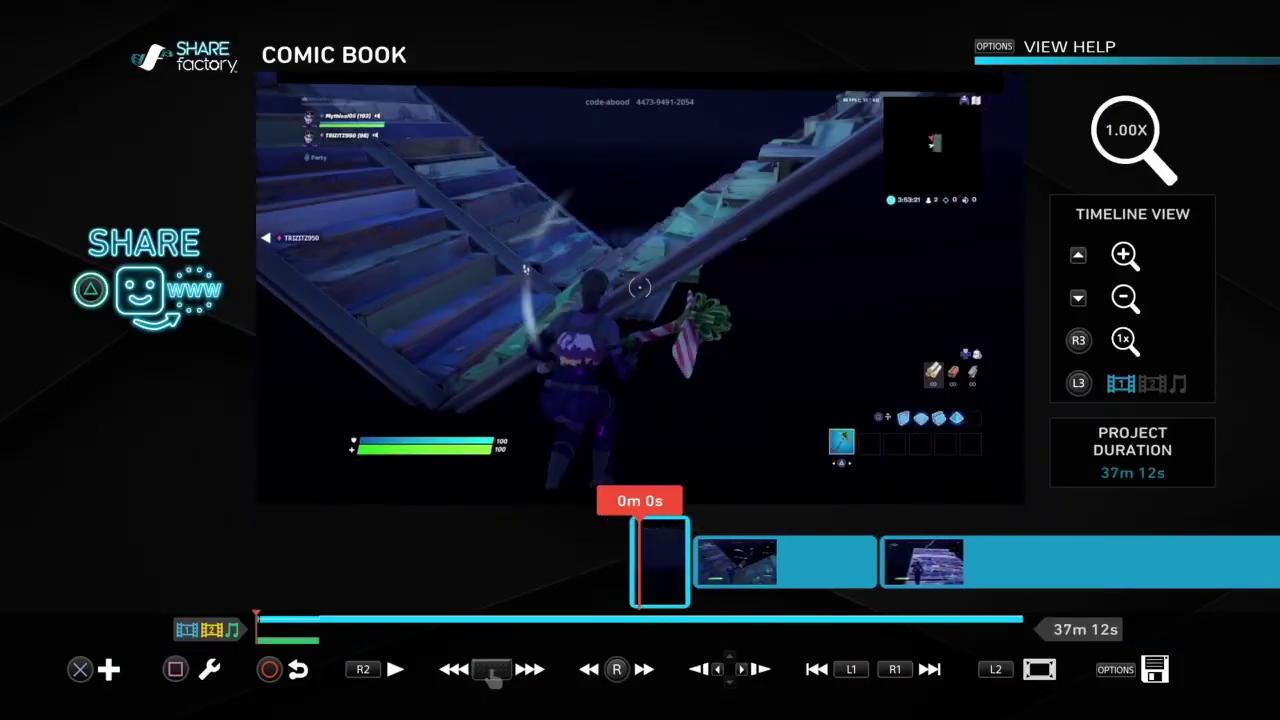
pyautogui.press('Return')
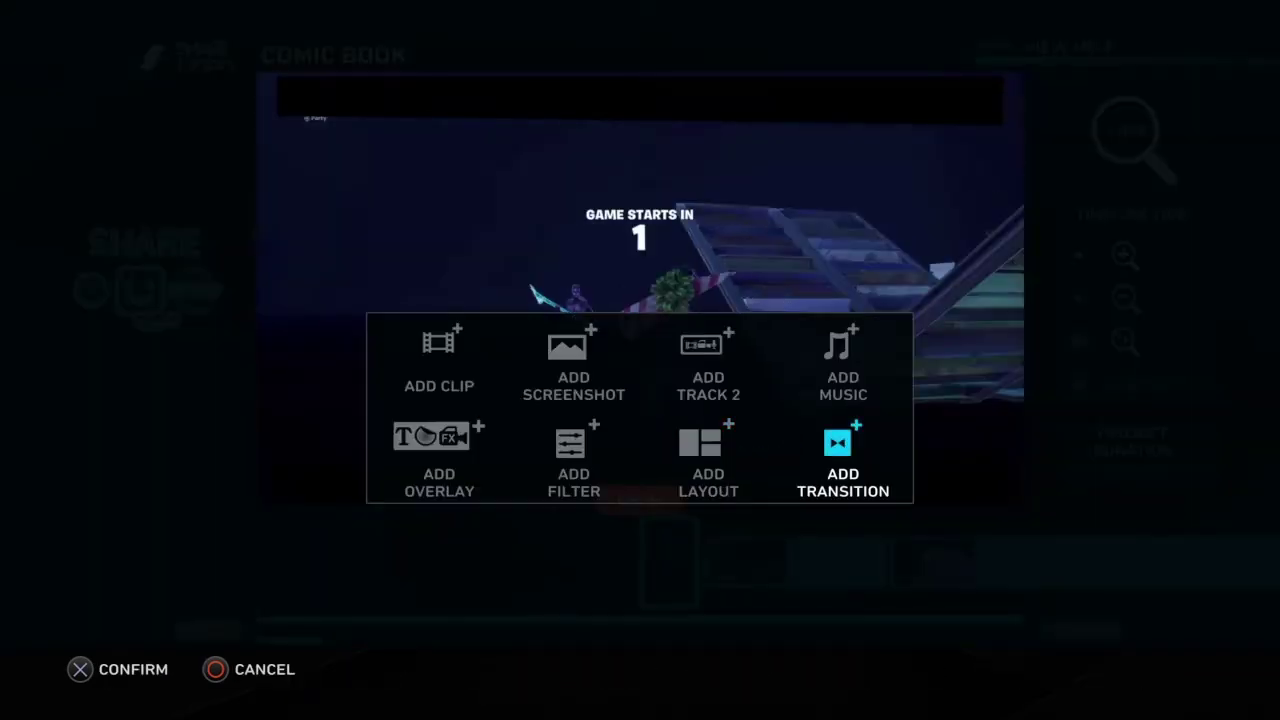
pyautogui.press('Return')
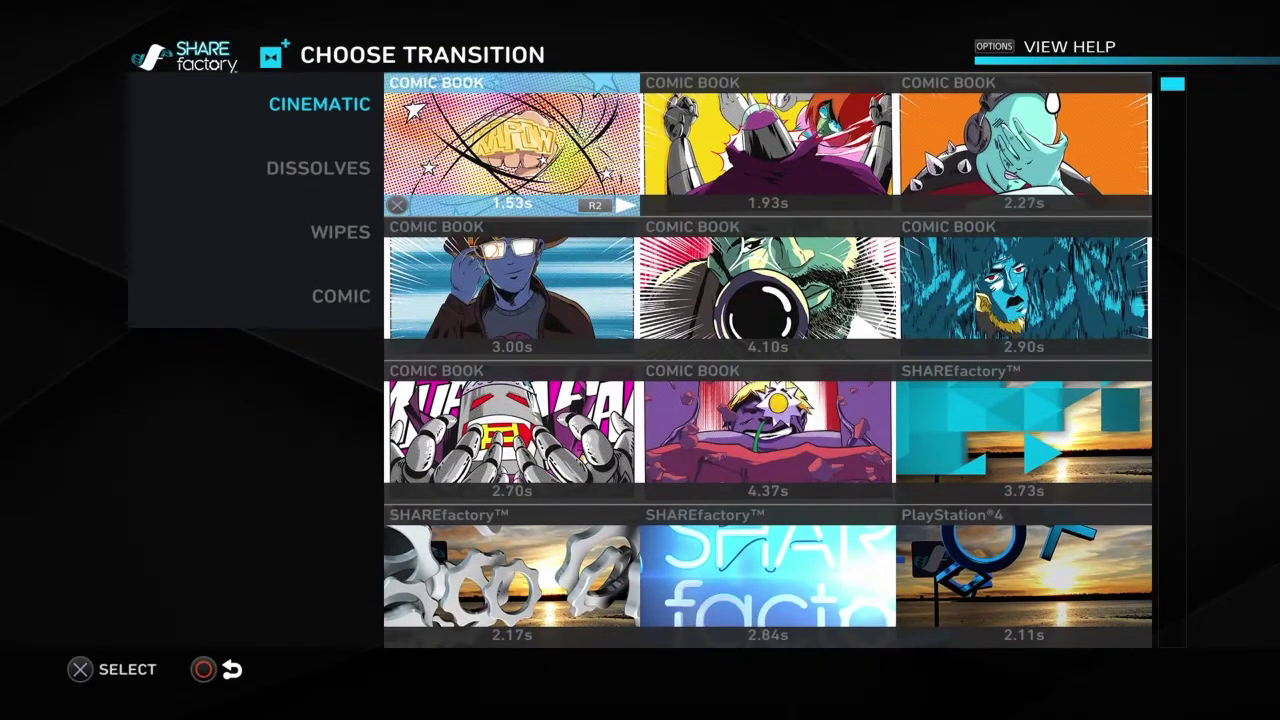
pyautogui.press('Left')
pyautogui.press('Down')
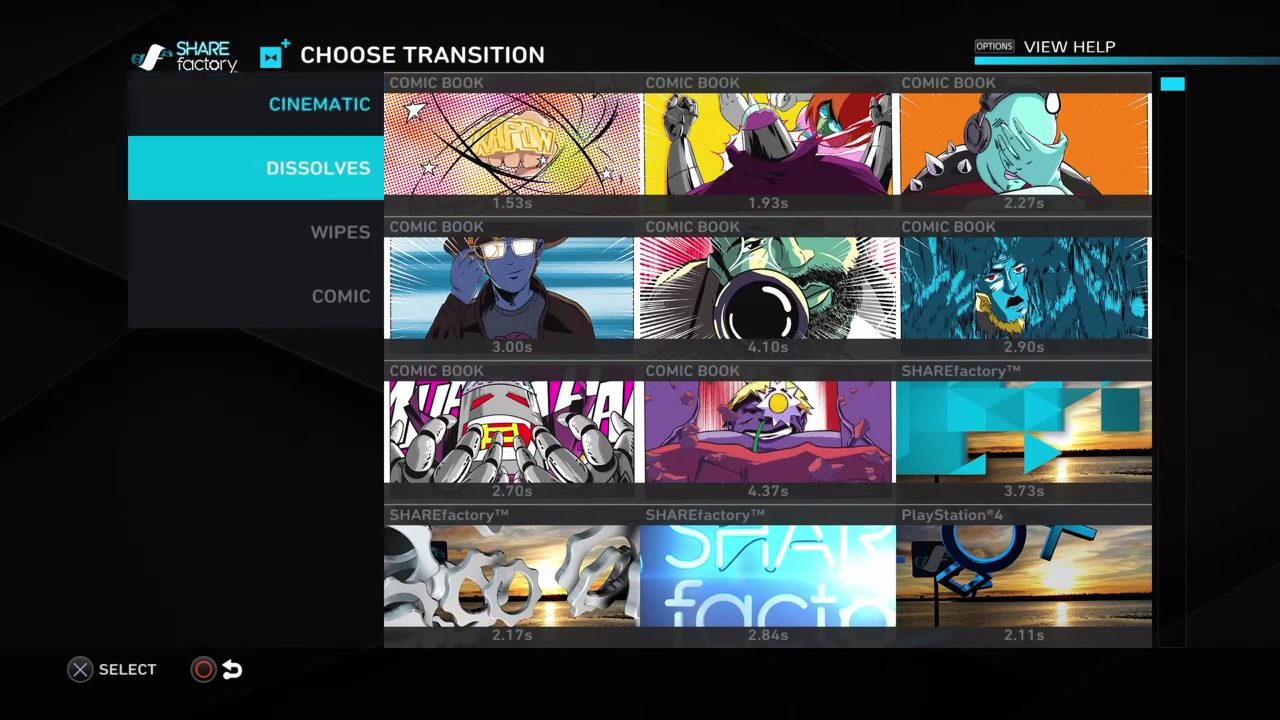
pyautogui.press('Escape')
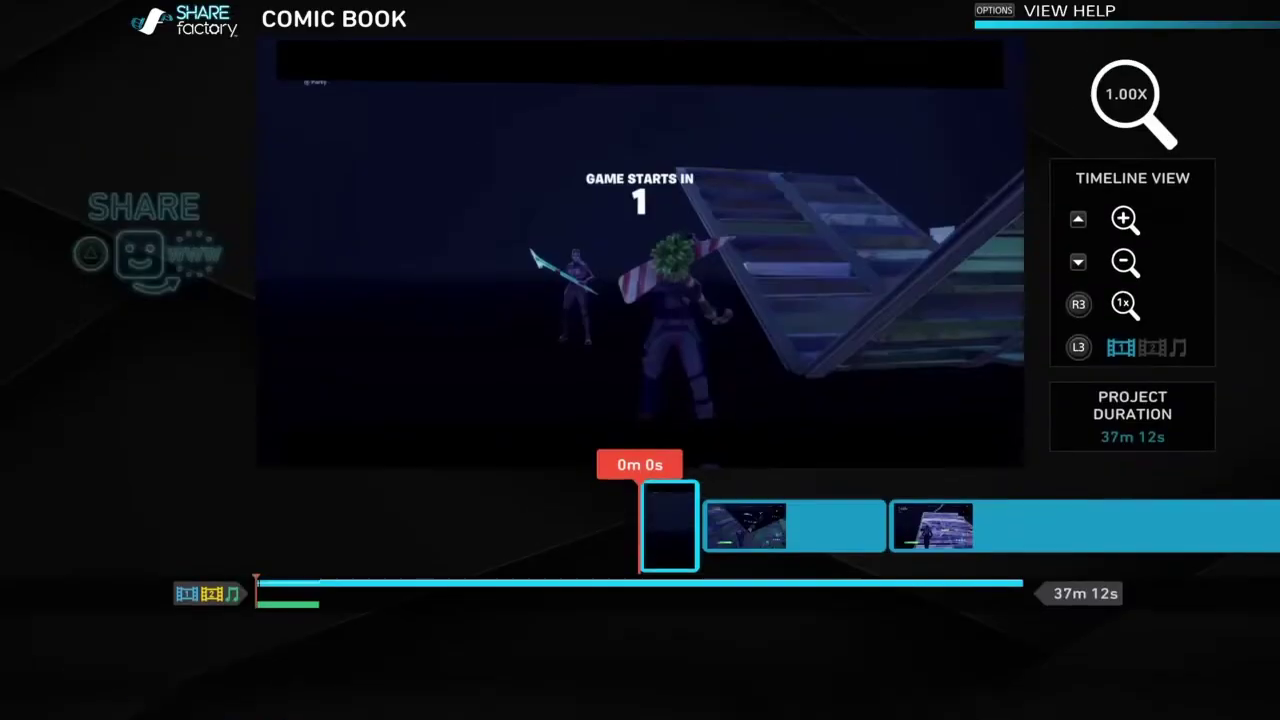
# - Examine the available Dissolves transitions for the short opening clip, including the colour fades
pyautogui.press('Return')
pyautogui.press('Return')
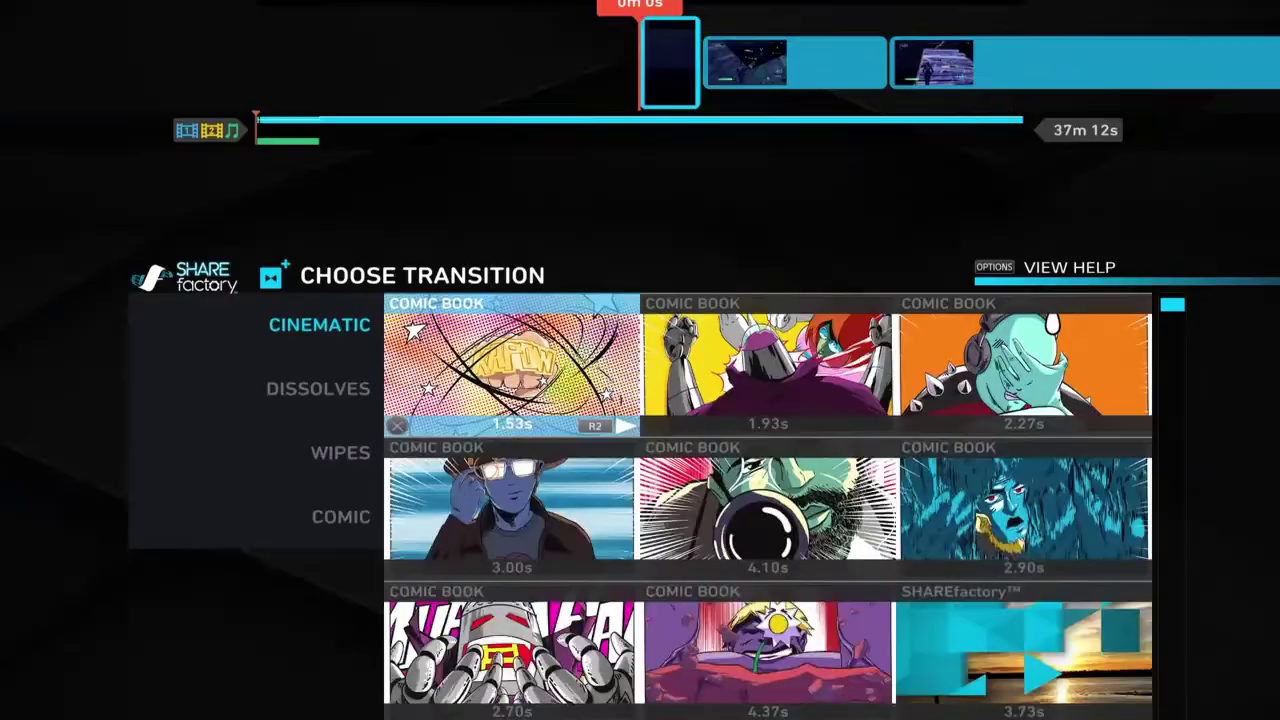
pyautogui.press('Left')
pyautogui.press('Down')
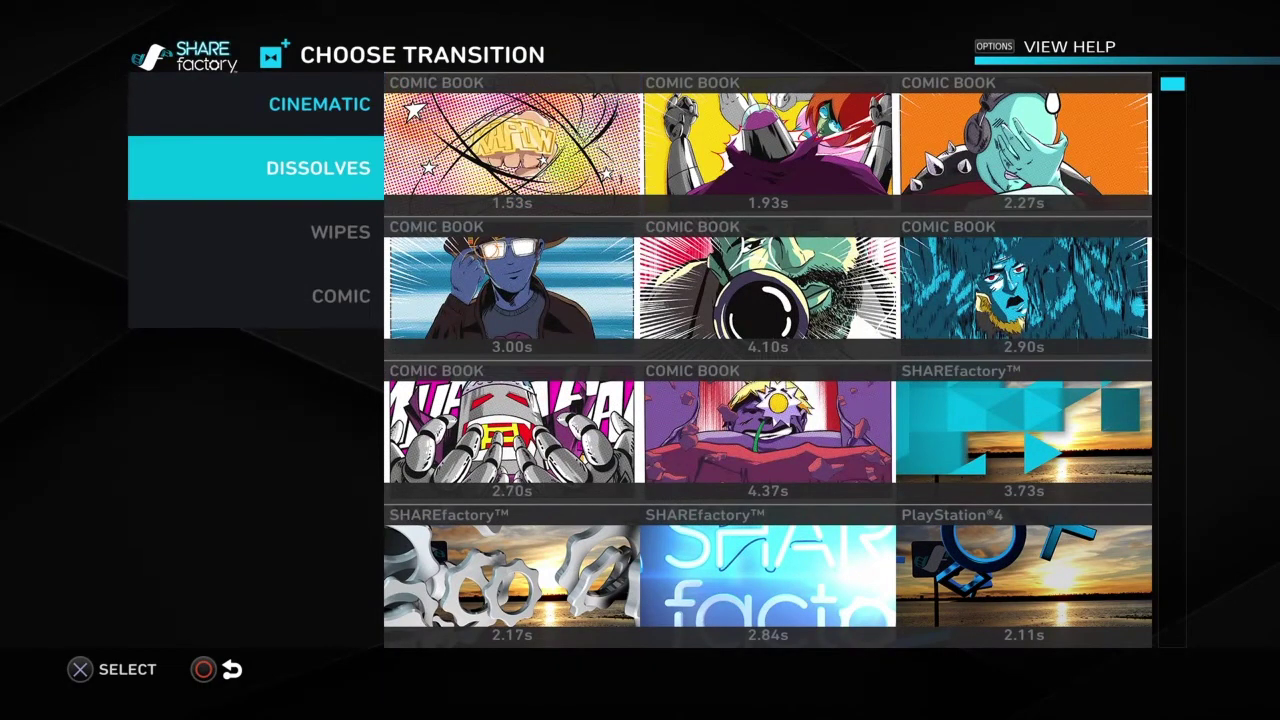
pyautogui.press('Right')
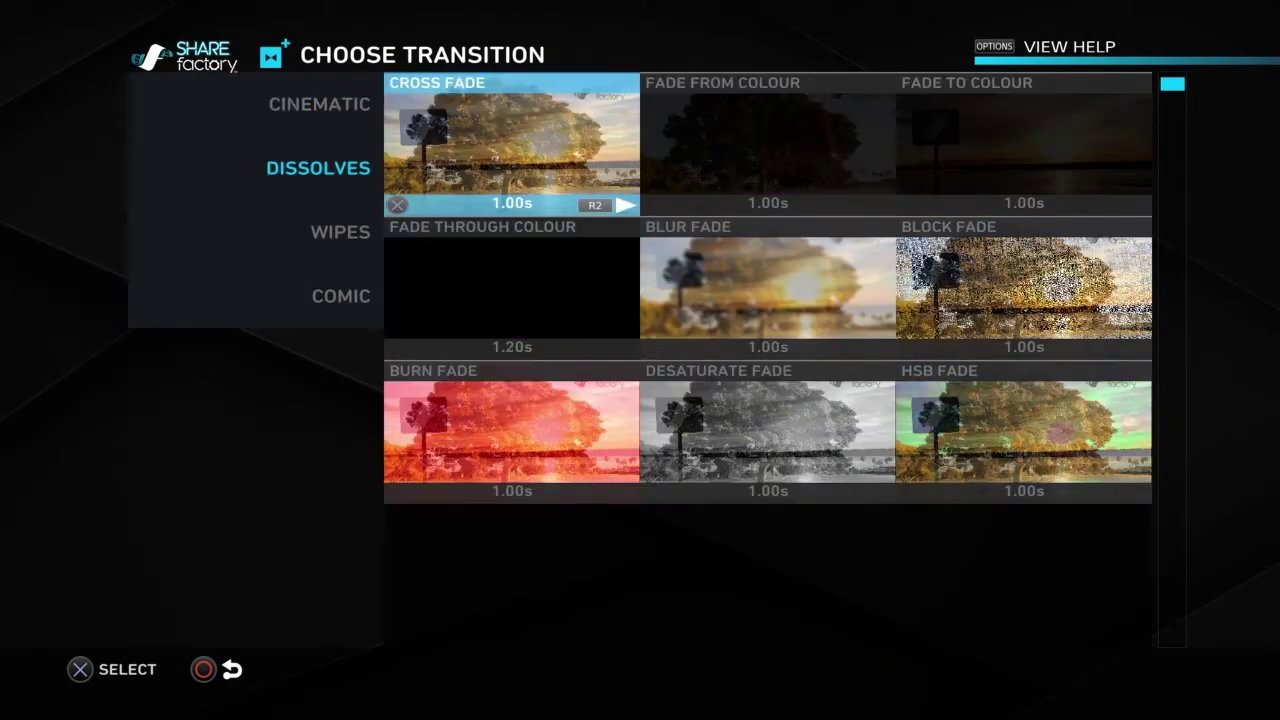
pyautogui.press('Right')
pyautogui.press('Left')
pyautogui.press('Right')
pyautogui.press('Left')
pyautogui.press('Down')
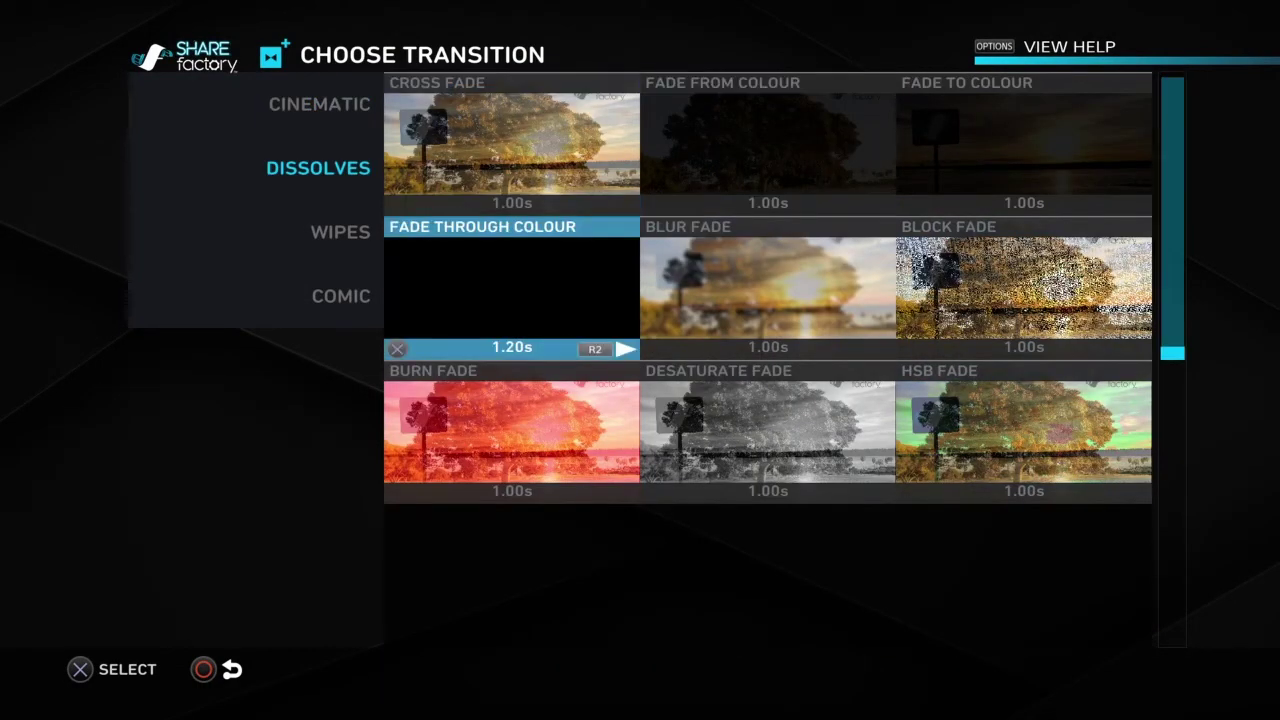
pyautogui.press('Up')
pyautogui.press('Down')
pyautogui.press('Left')
pyautogui.press('Up')
pyautogui.press('Right')
pyautogui.press('Up')
pyautogui.press('Right')
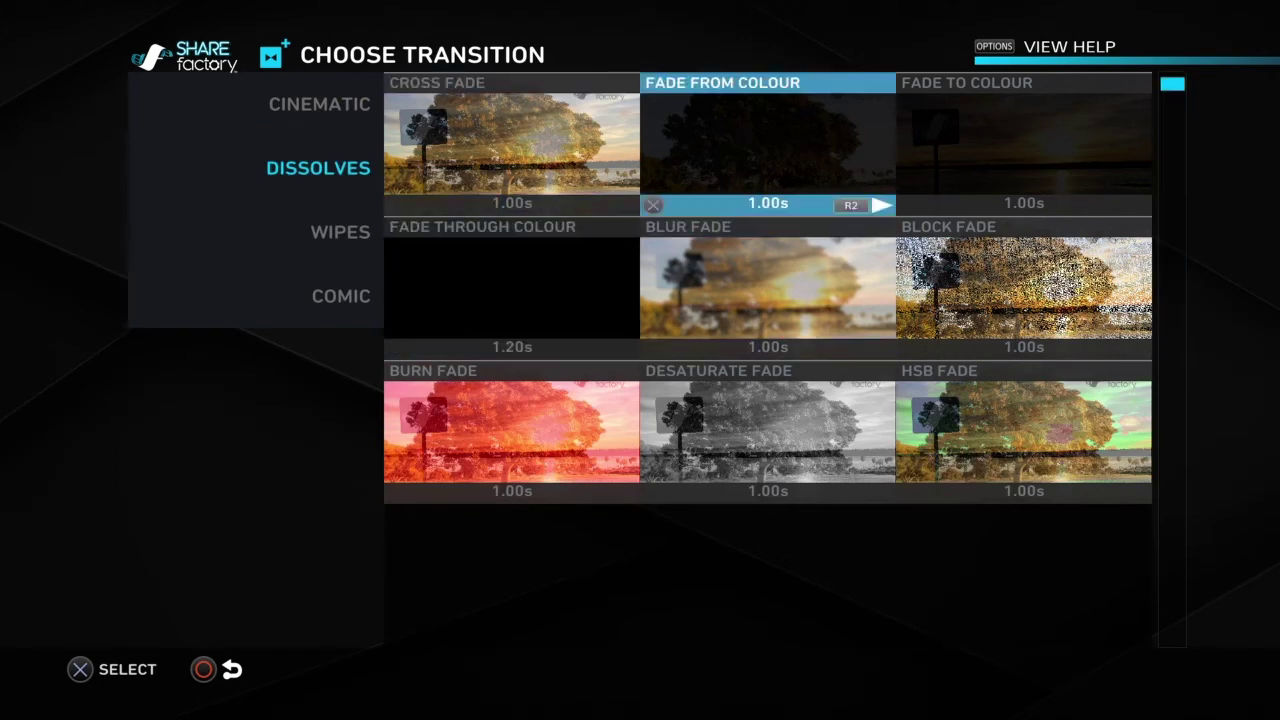
# - Add the Blur Fade transition between the opening clip and the second clip, play it and return to the project start
pyautogui.press('Left')
pyautogui.press('Right')
pyautogui.press('Down')
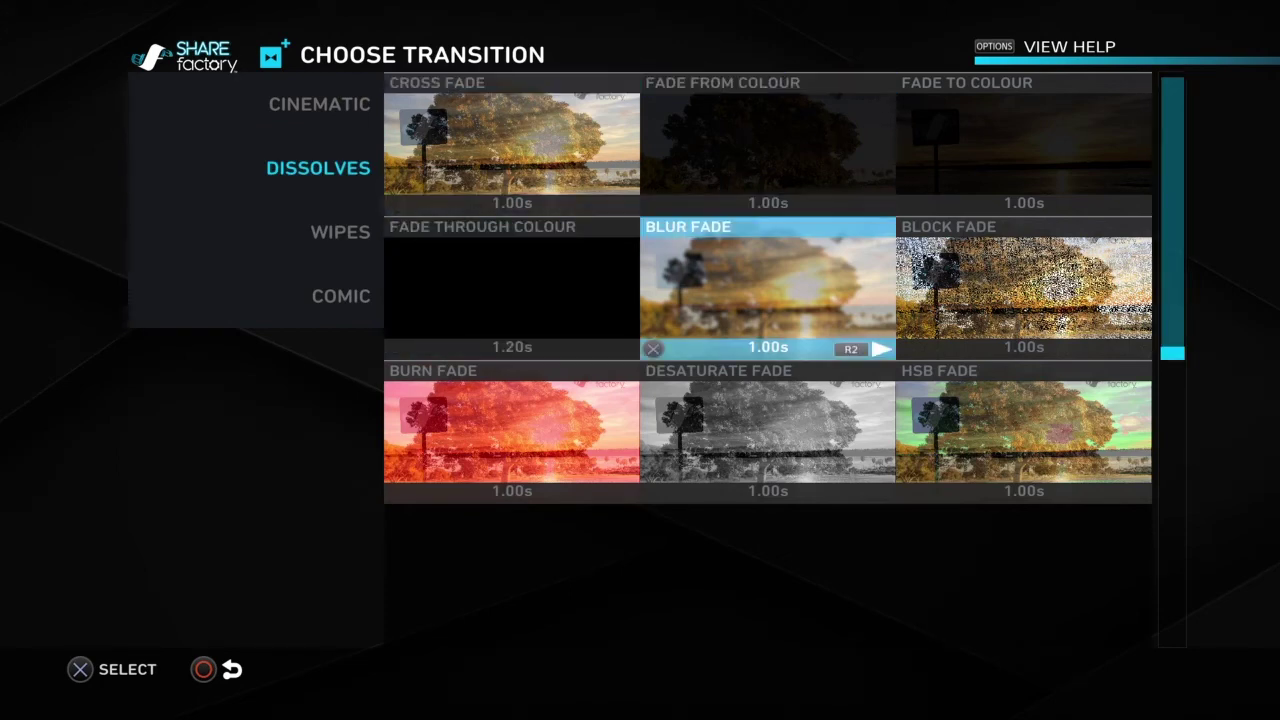
pyautogui.press('Return')
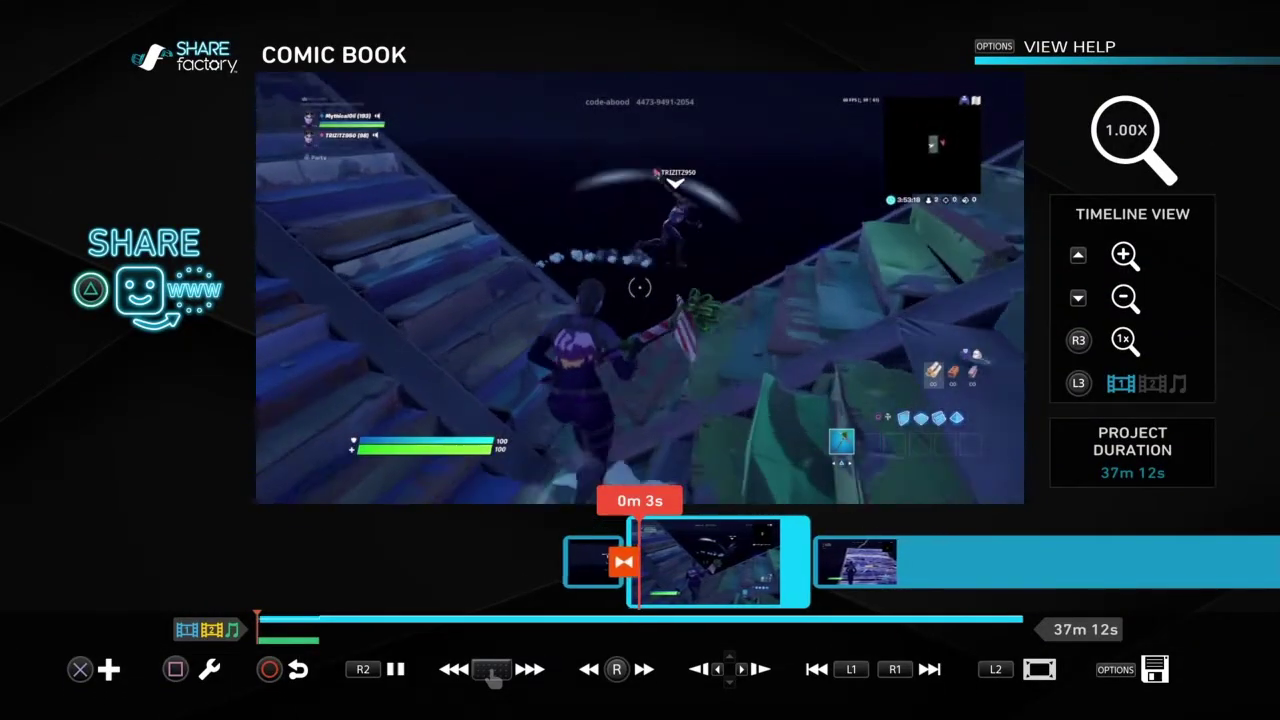
pyautogui.press('space')
pyautogui.press('Left')
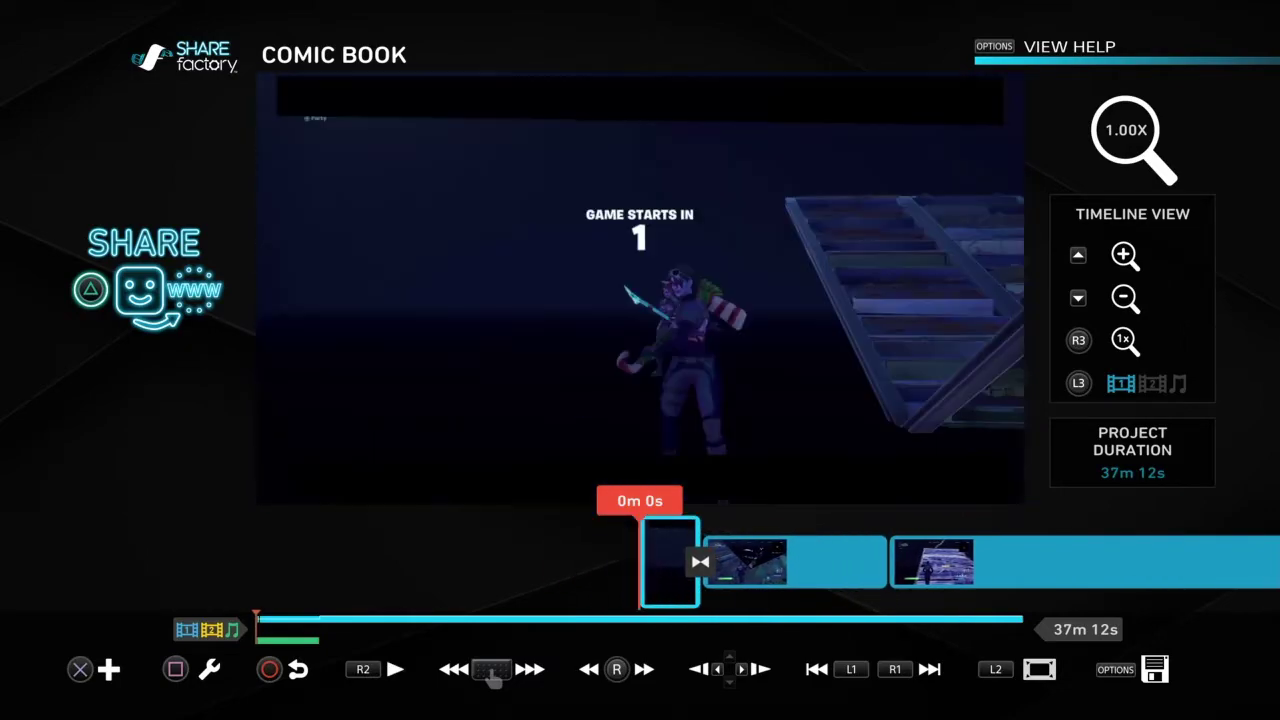
# - Preview the Blur Fade again by moving back and forth between the opening clip and the second clip
pyautogui.press('Right')
pyautogui.press('Right')
pyautogui.press('Left')
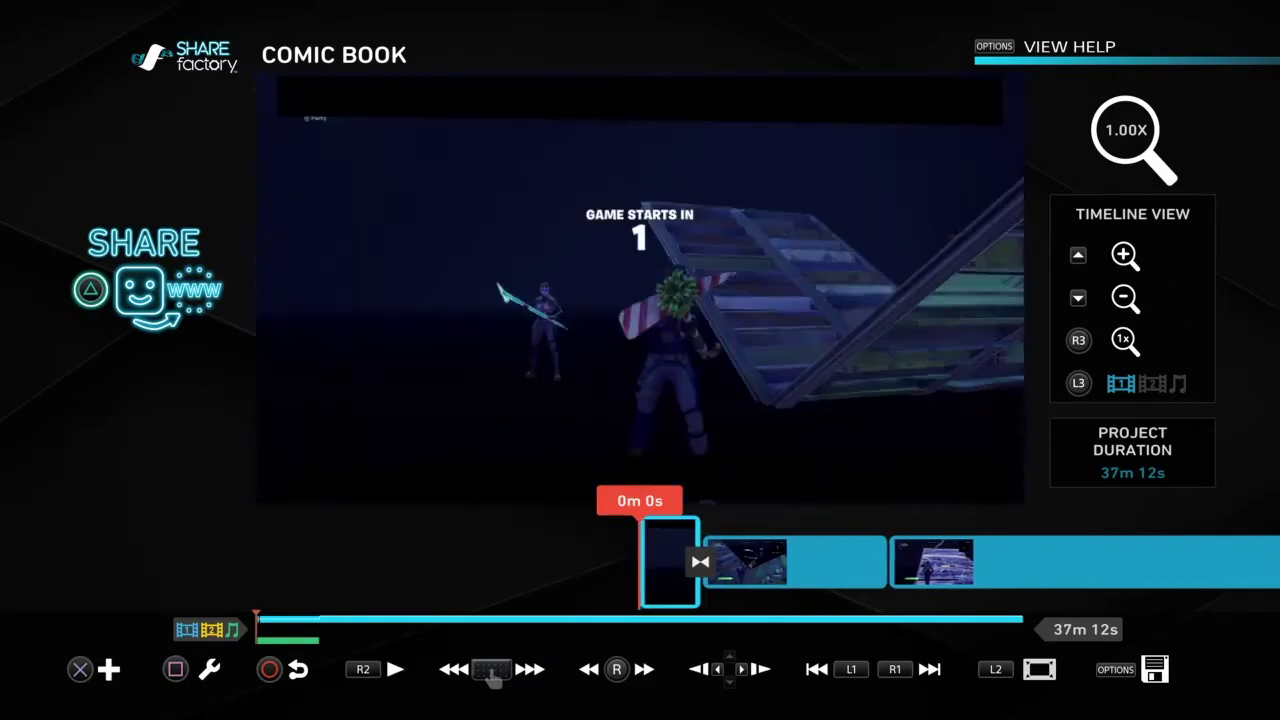
pyautogui.press('Right')
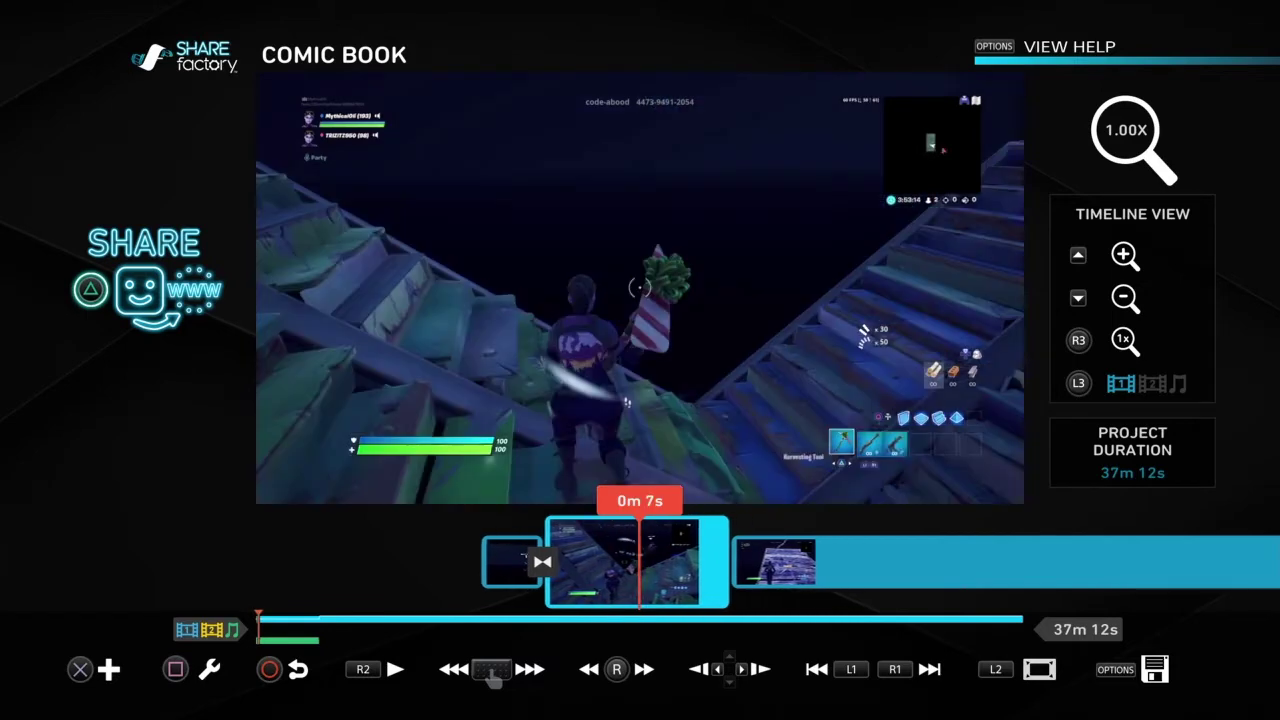
pyautogui.press('space')
pyautogui.press('Return')
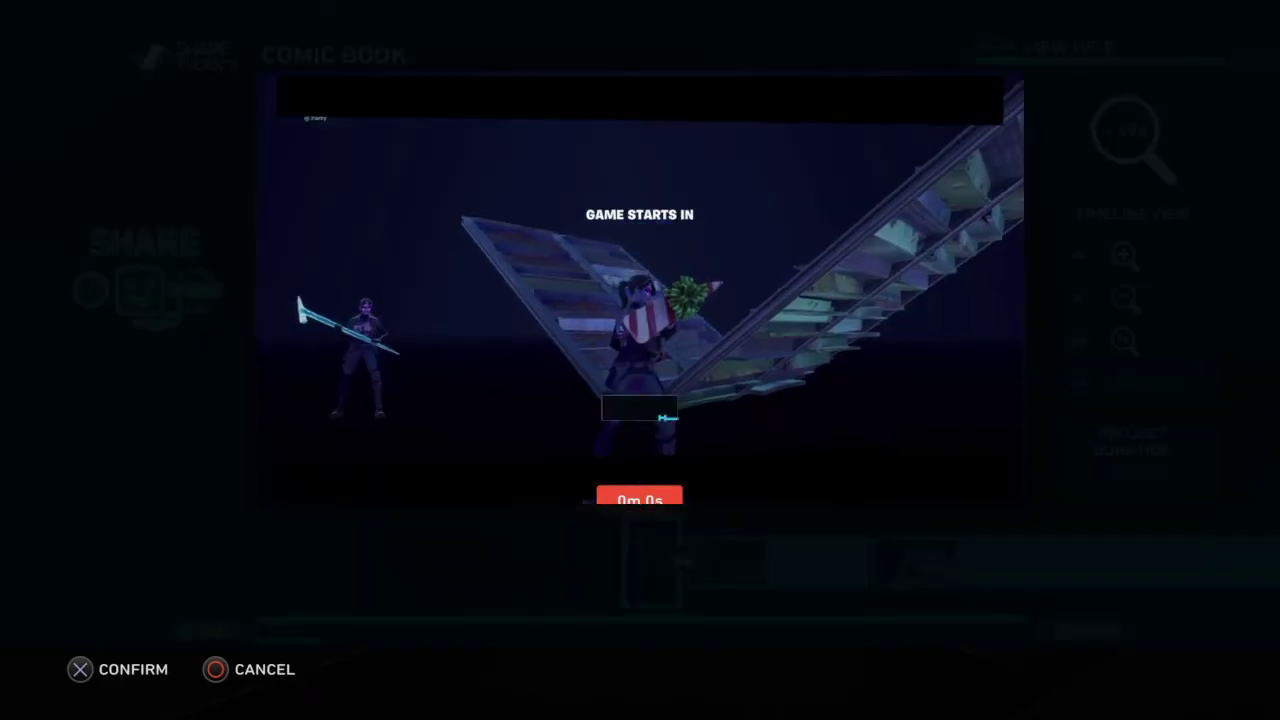
pyautogui.press('Escape')
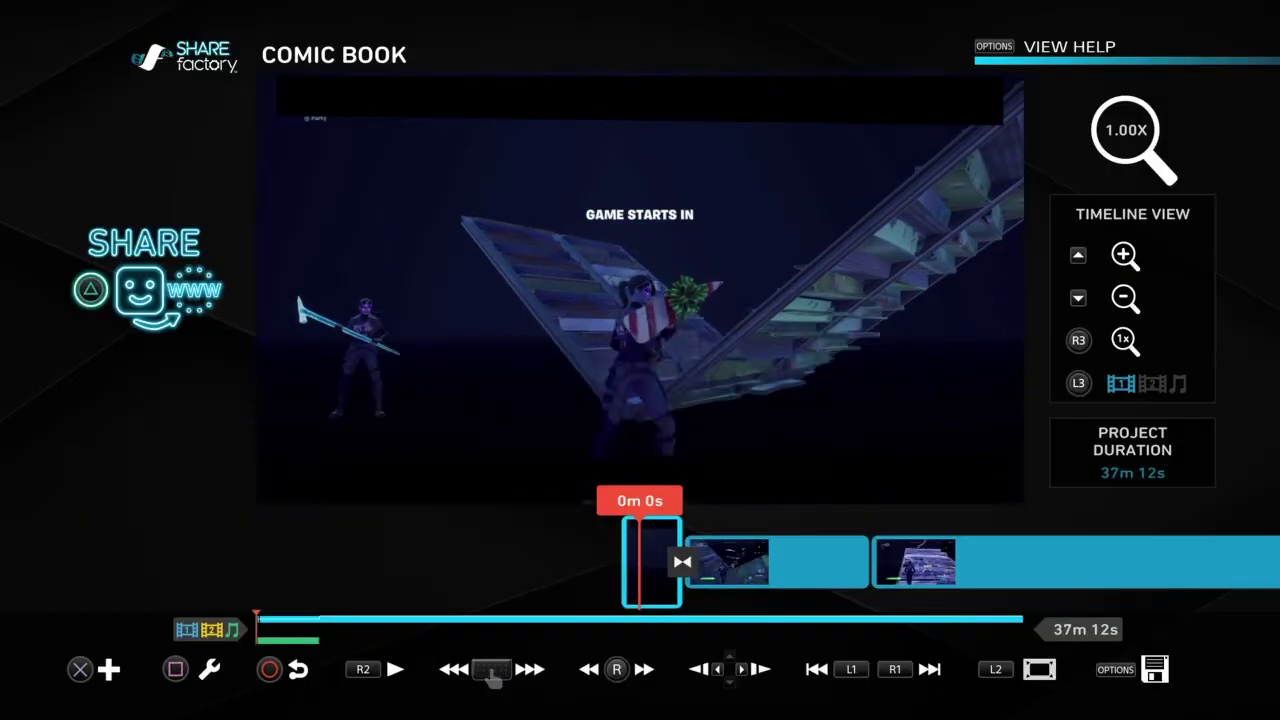
# - Look at the Time Bender play speeds for the opening clip, trying 1/2 speed with the Smooth option
pyautogui.press('Return')
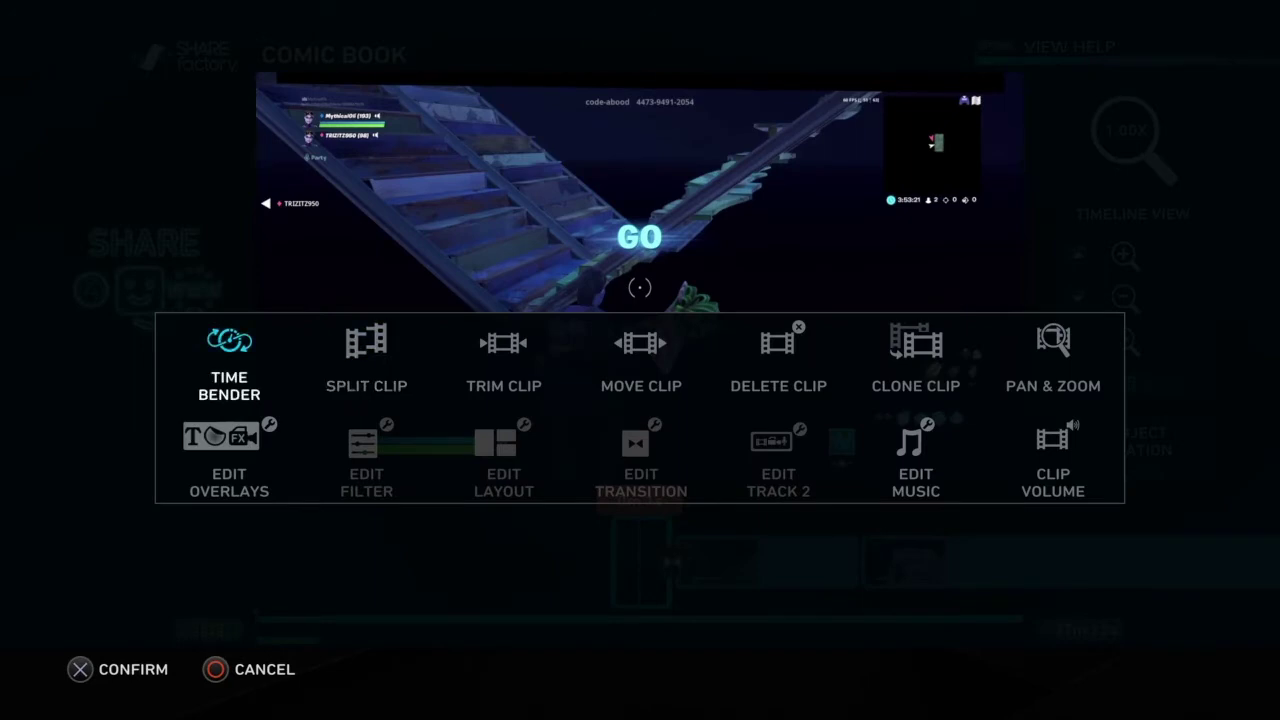
pyautogui.press('Return')
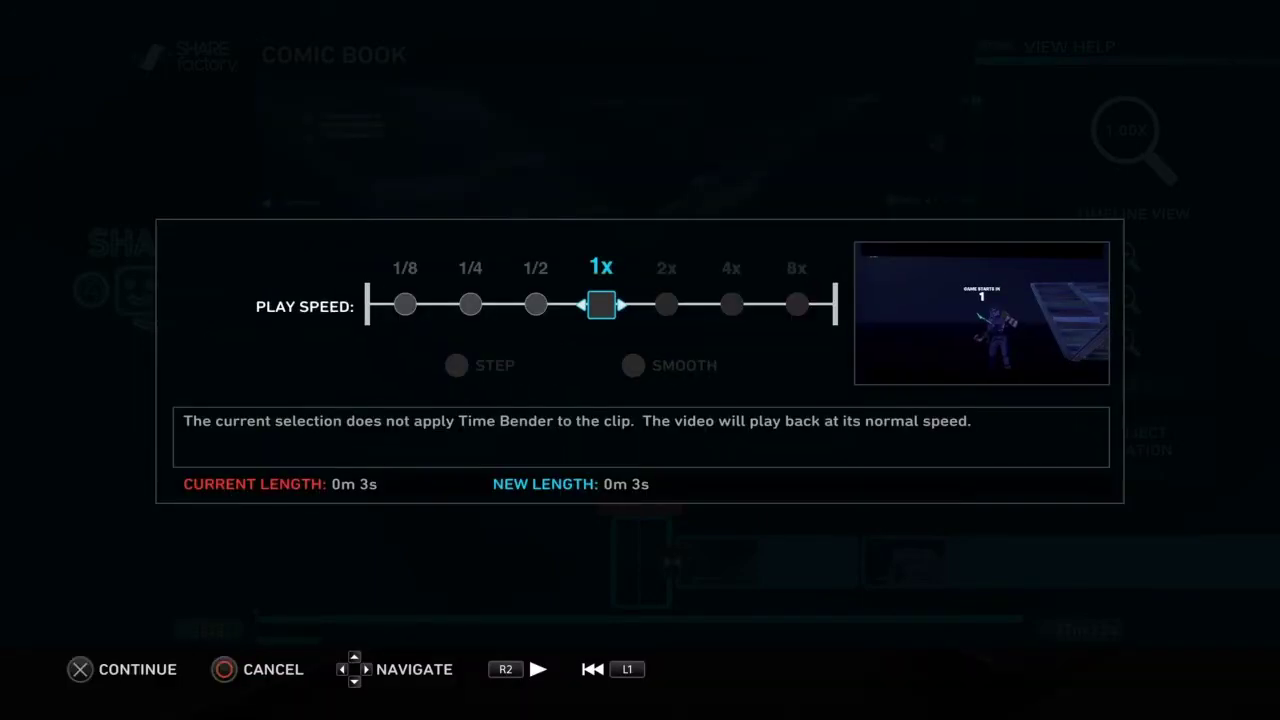
pyautogui.press('Left')
pyautogui.press('Right')
pyautogui.press('Left')
pyautogui.press('Down')
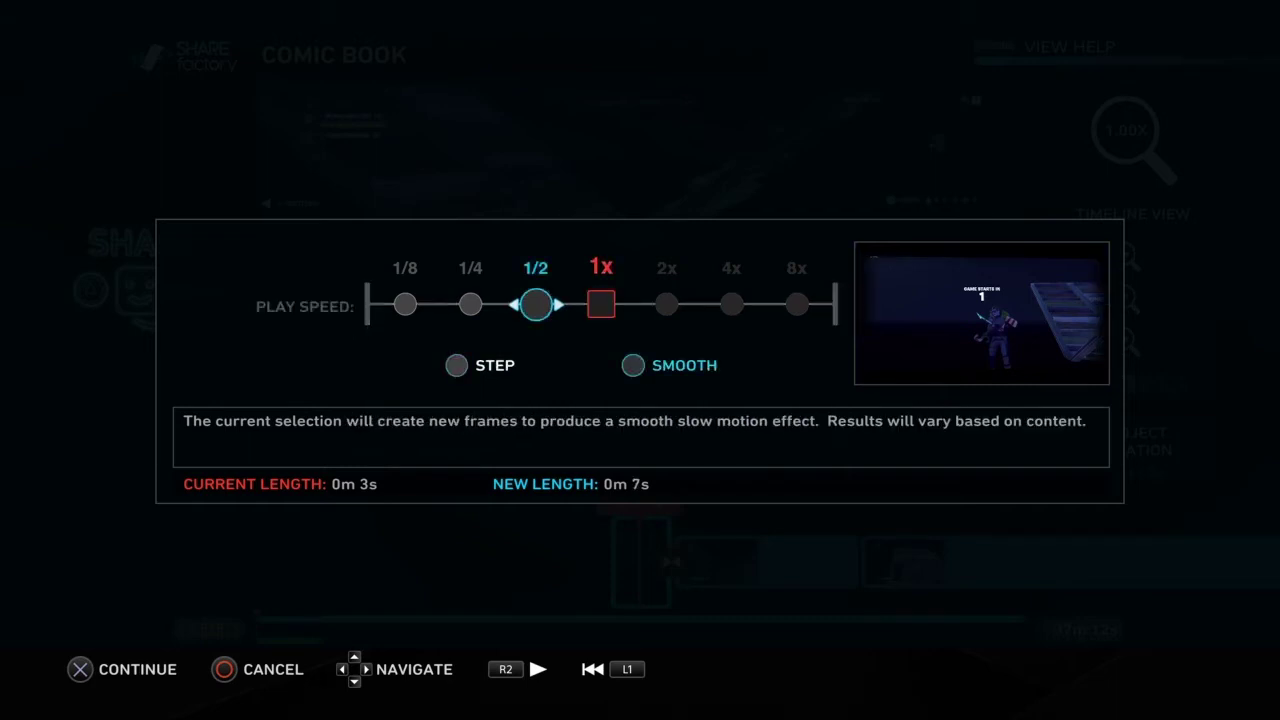
pyautogui.press('Return')
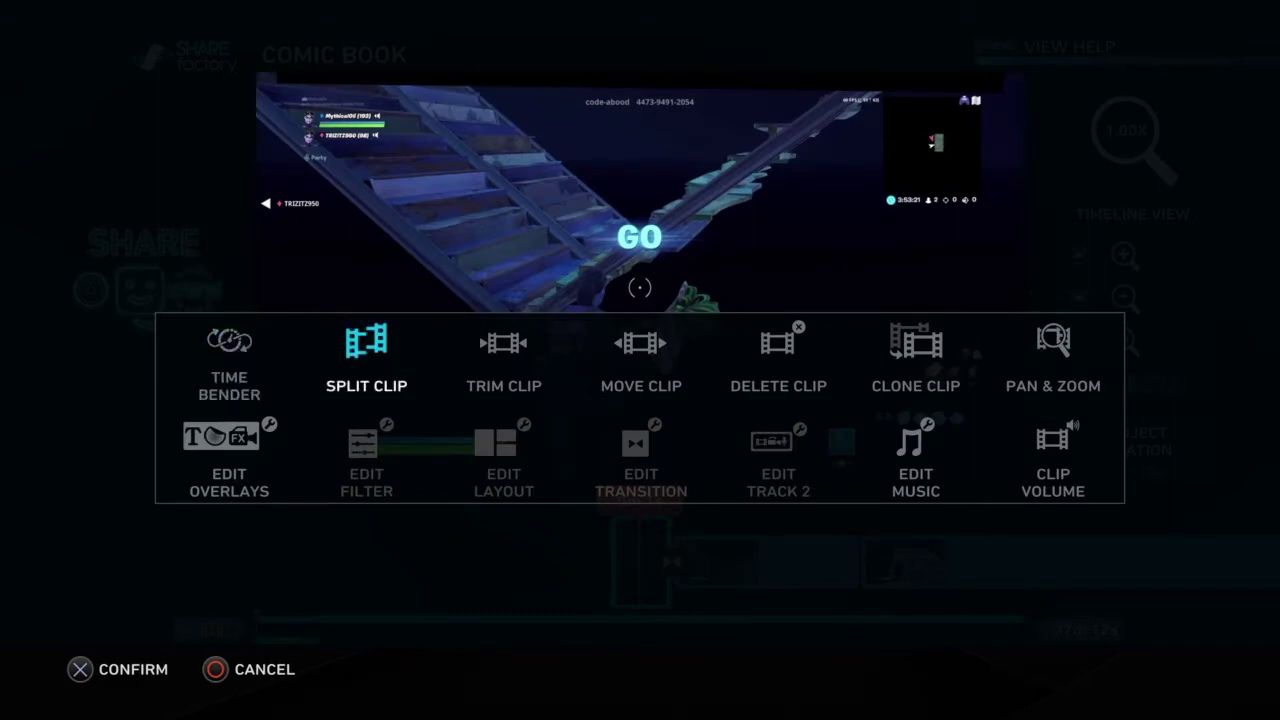
# - Enter Split Clip mode and split the long third clip at 2m 16s
pyautogui.press('Return')
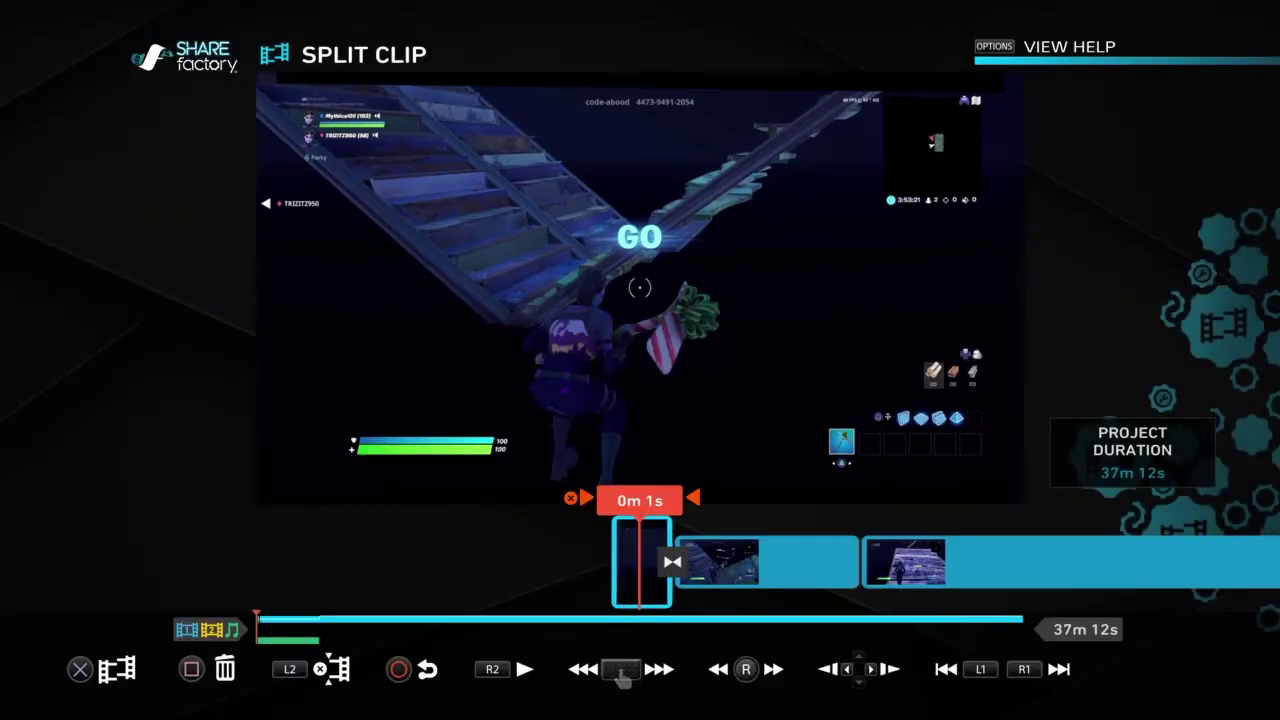
pyautogui.press('Right')
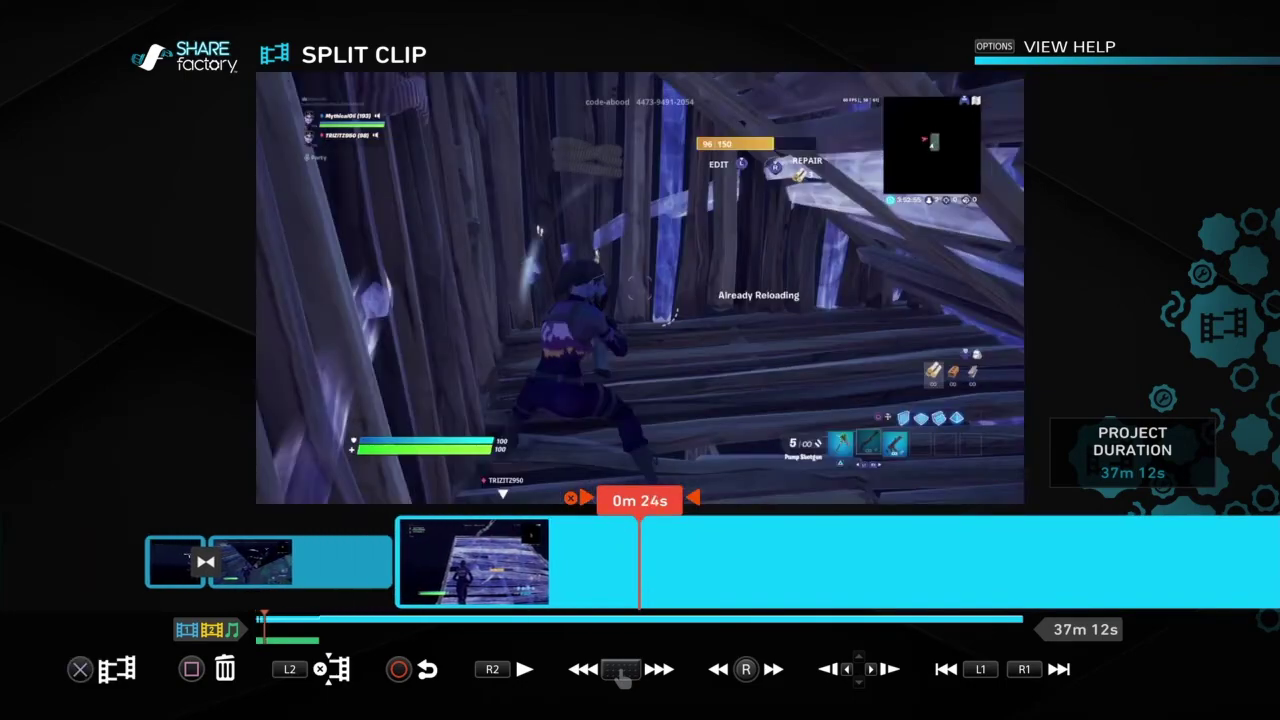
pyautogui.press('Left')
pyautogui.press('Right')
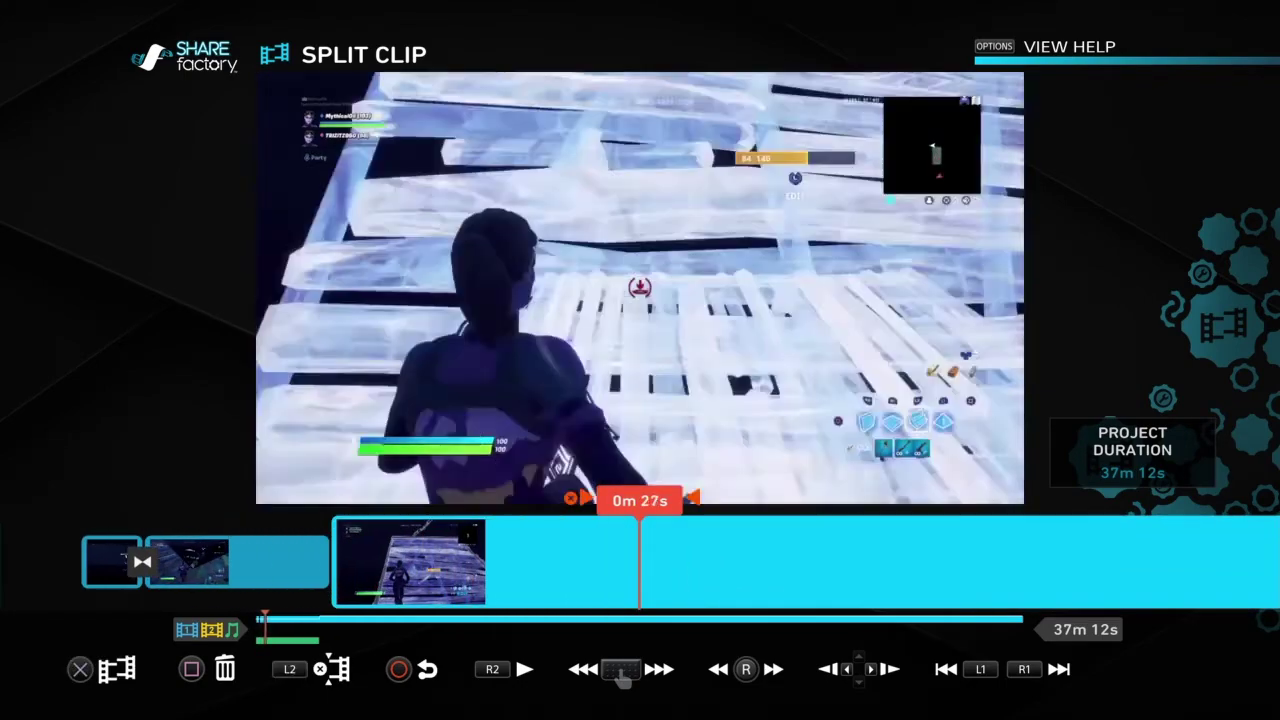
pyautogui.press('Right')
pyautogui.press('Left')
pyautogui.press('Return')
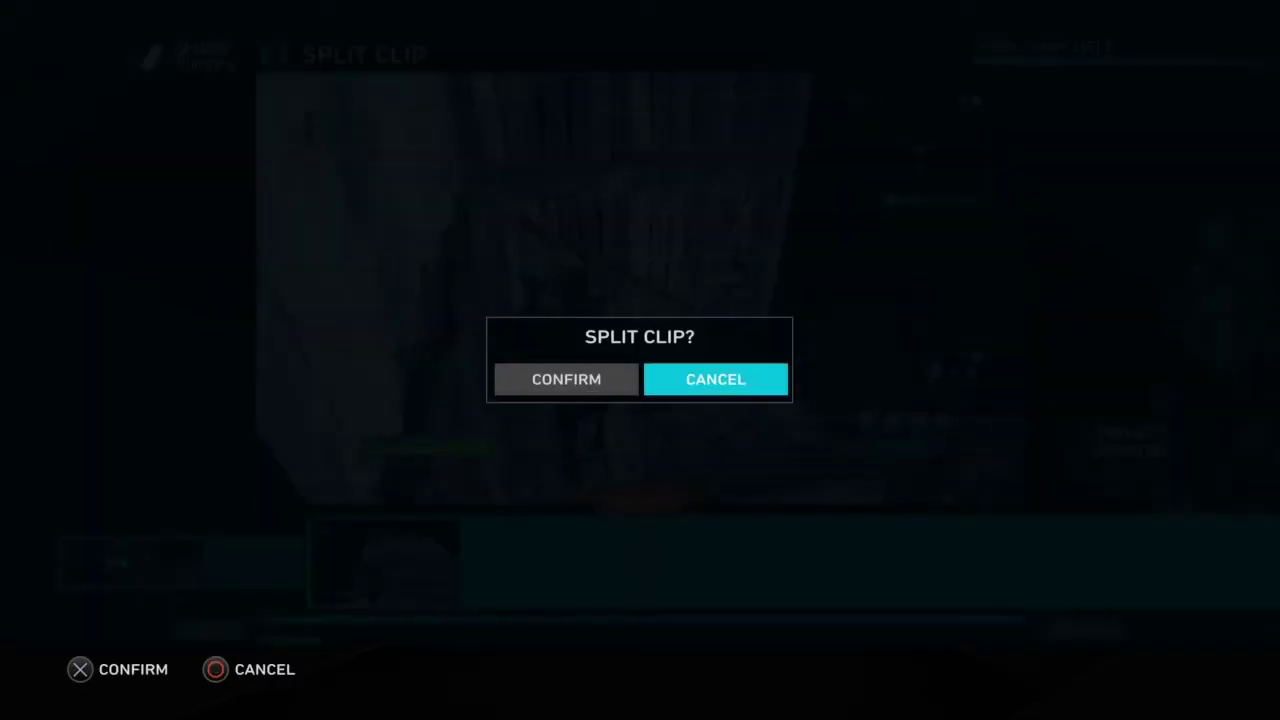
pyautogui.press('Return')
pyautogui.press('Right')
pyautogui.press('Right')
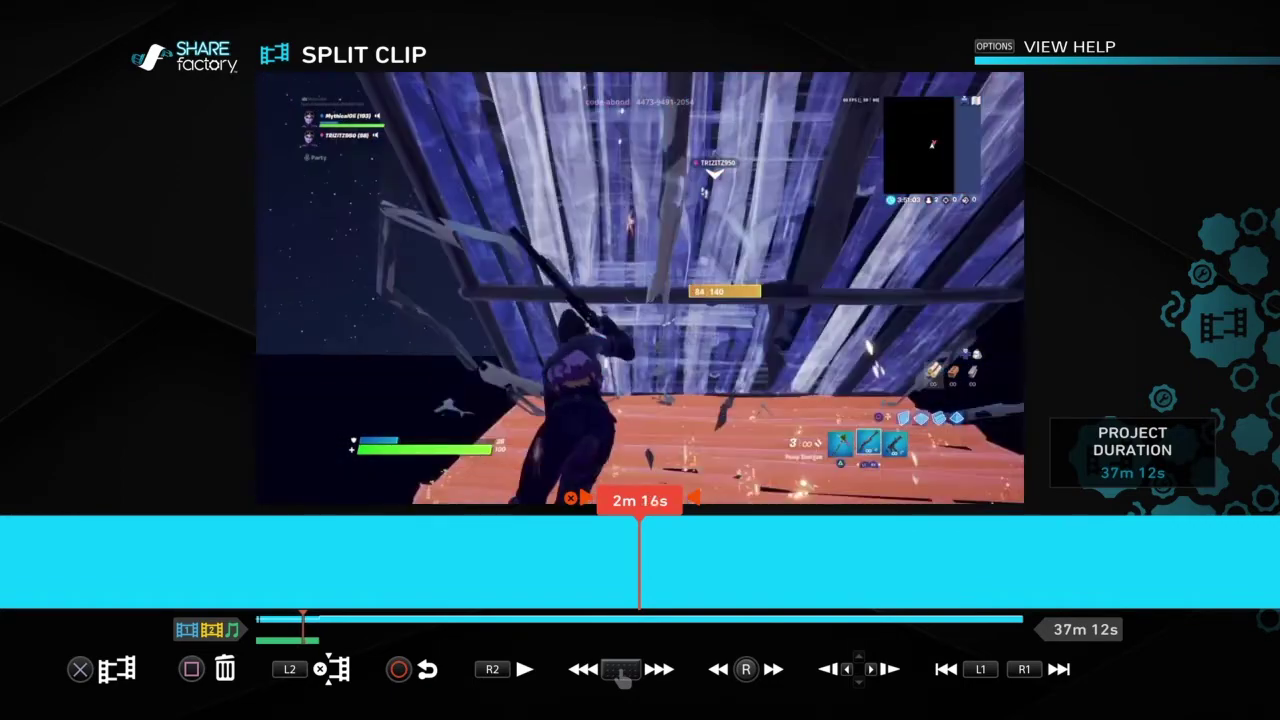
pyautogui.press('Return')
pyautogui.press('Left')
pyautogui.press('Return')
# - Split the clip that follows the first cut again at 2m 23s
pyautogui.press('Left')
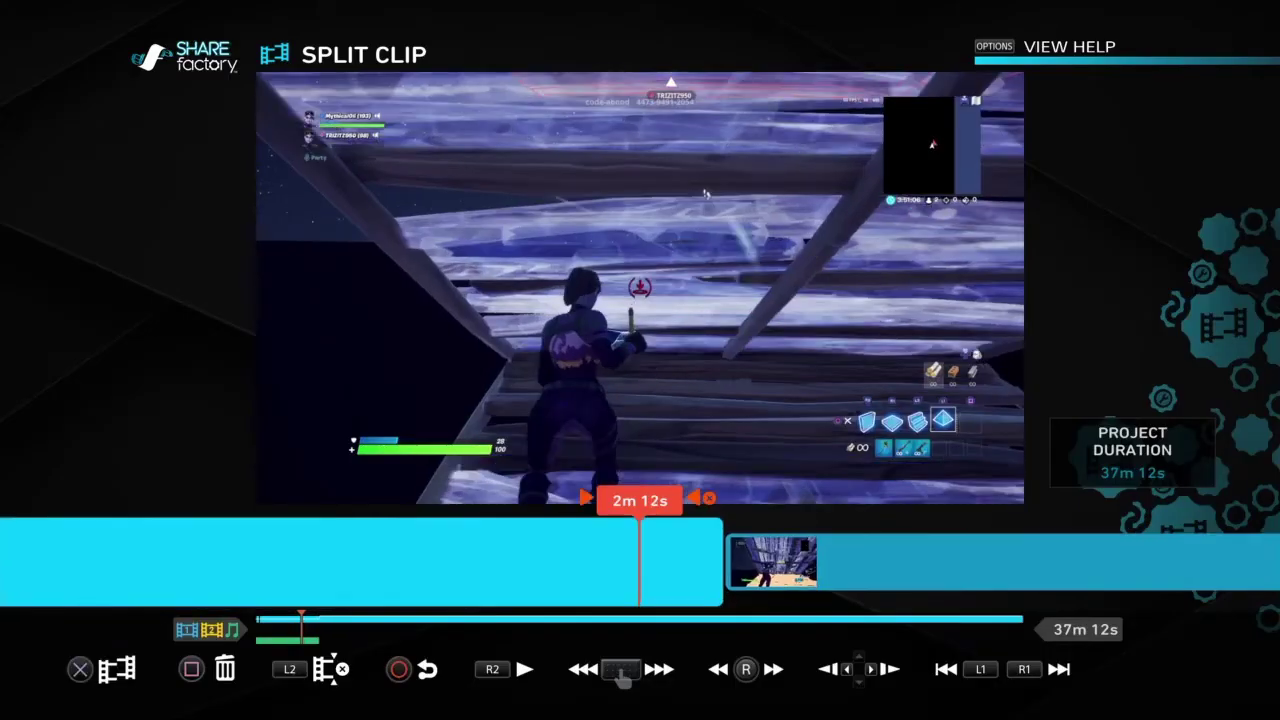
pyautogui.press('Right')
pyautogui.press('Right')
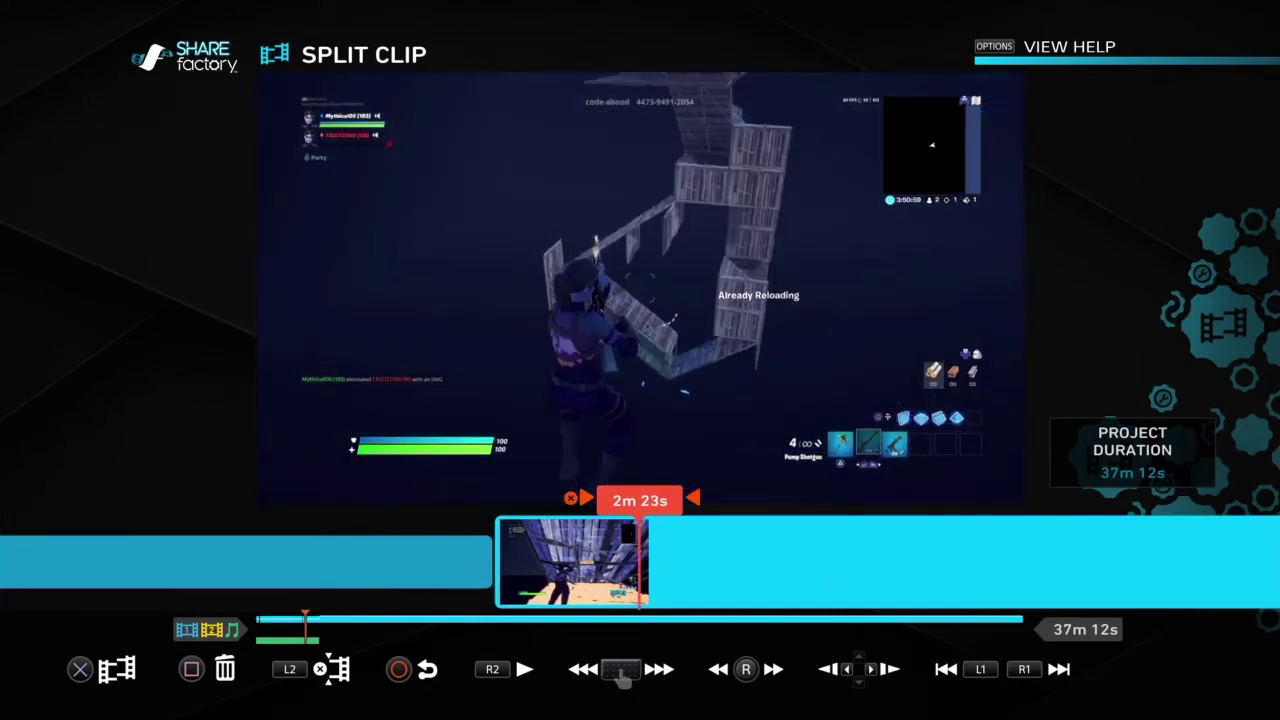
pyautogui.press('Return')
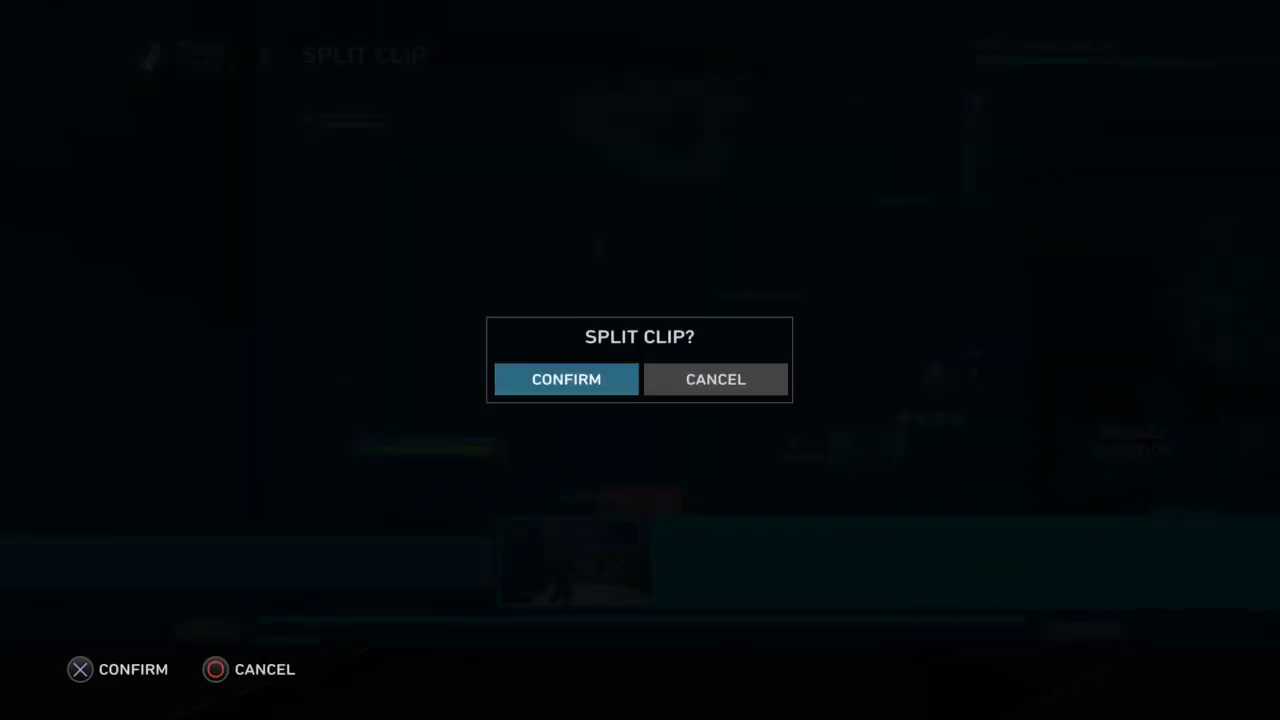
pyautogui.press('Return')
# - Delete the long section of gameplay between the second clip and the cut at 2m 16s
pyautogui.press('Left')
pyautogui.press('Left')
pyautogui.press('Left')
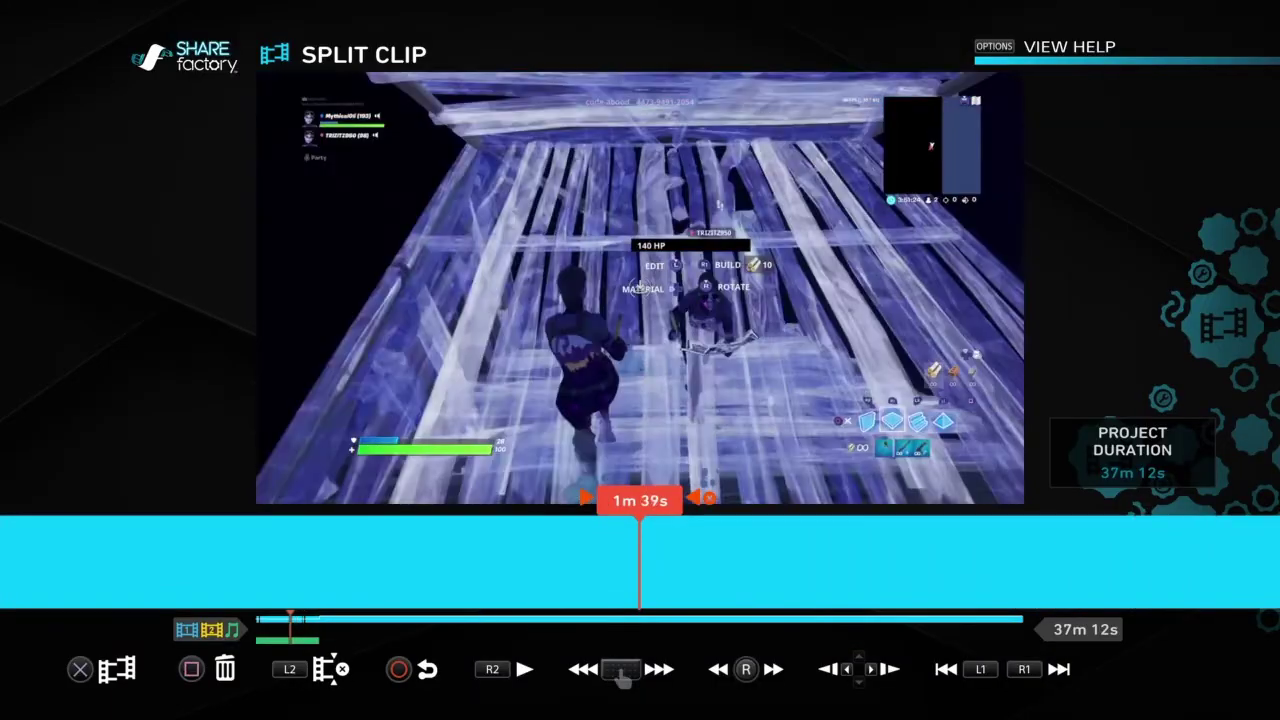
pyautogui.press('Left')
pyautogui.press('Left')
pyautogui.press('Delete')
pyautogui.press('Return')
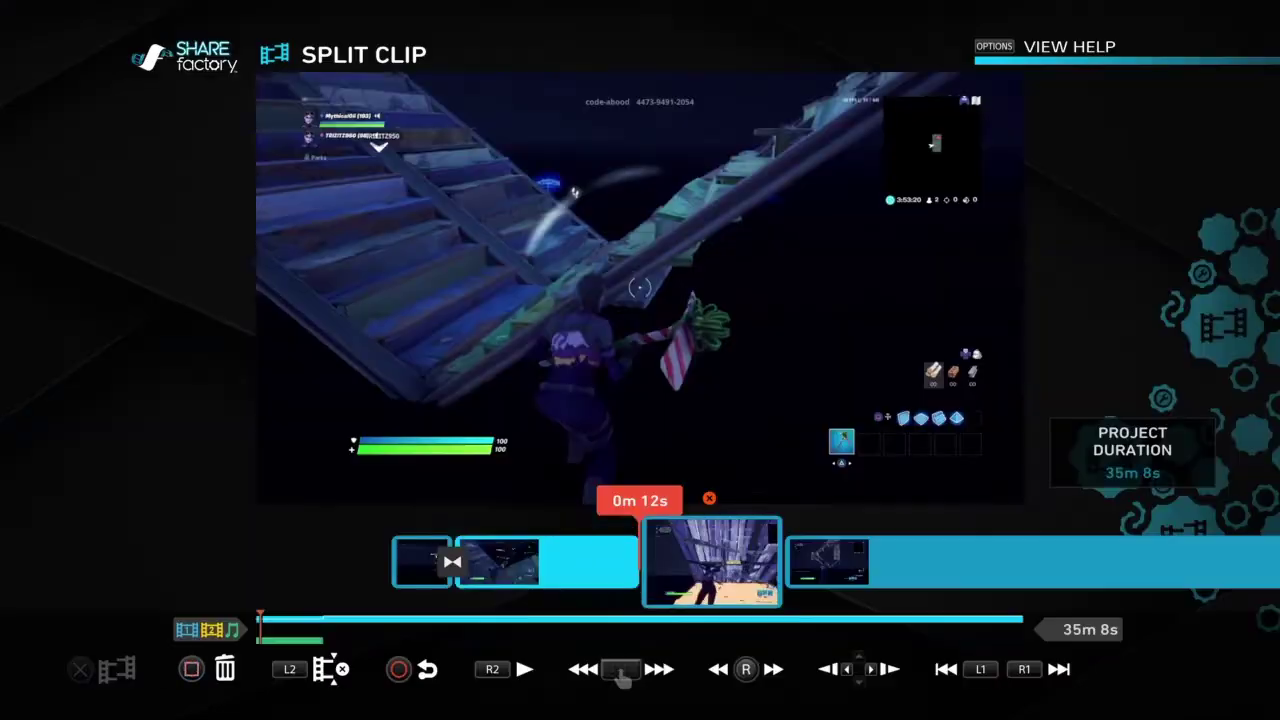
# - Scrub and play through the short remaining segment up to the start of the last long clip
pyautogui.press('Left')
pyautogui.press('Left')
pyautogui.press('Right')
pyautogui.press('Right')
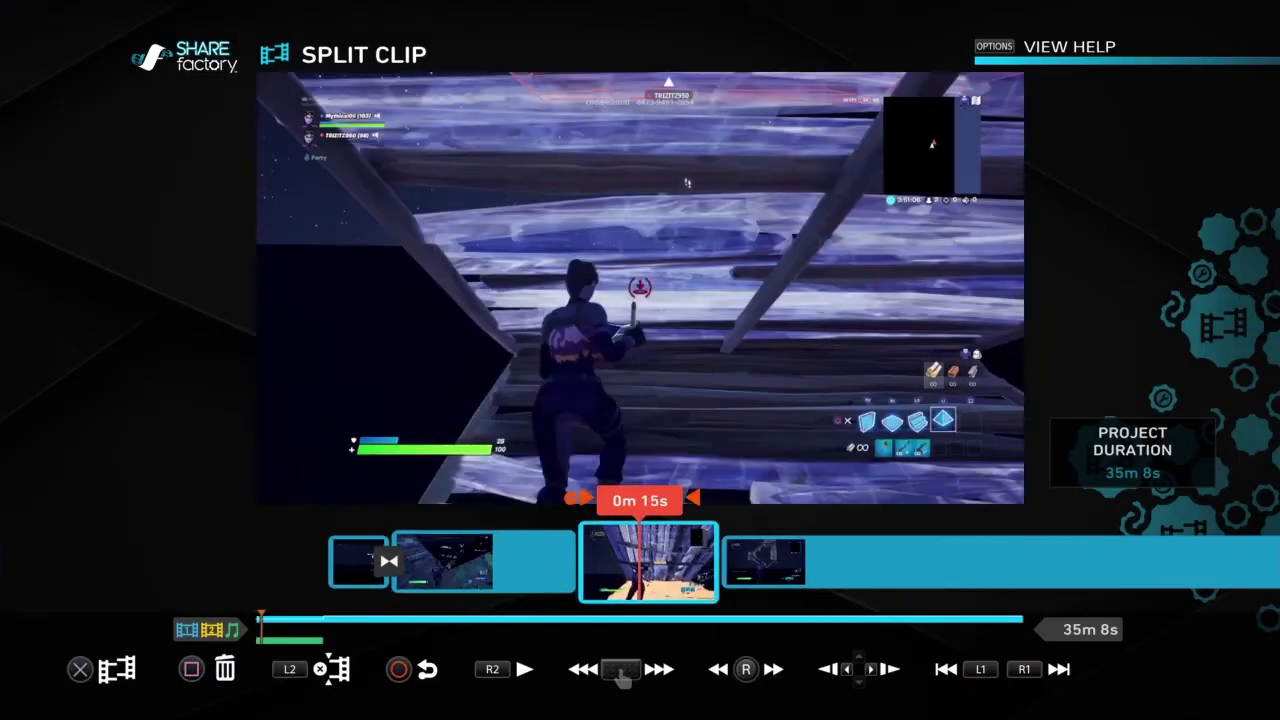
pyautogui.press('Left')
pyautogui.press('Right')
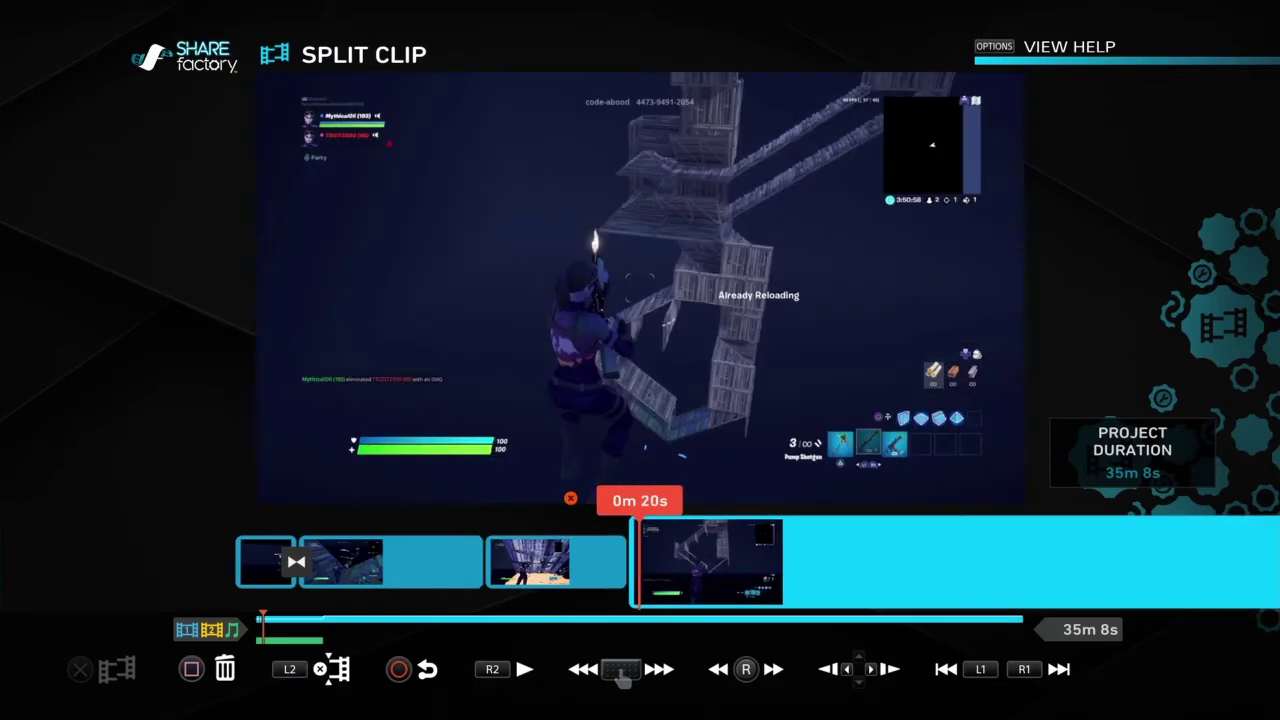
pyautogui.press('Left')
pyautogui.press('space')
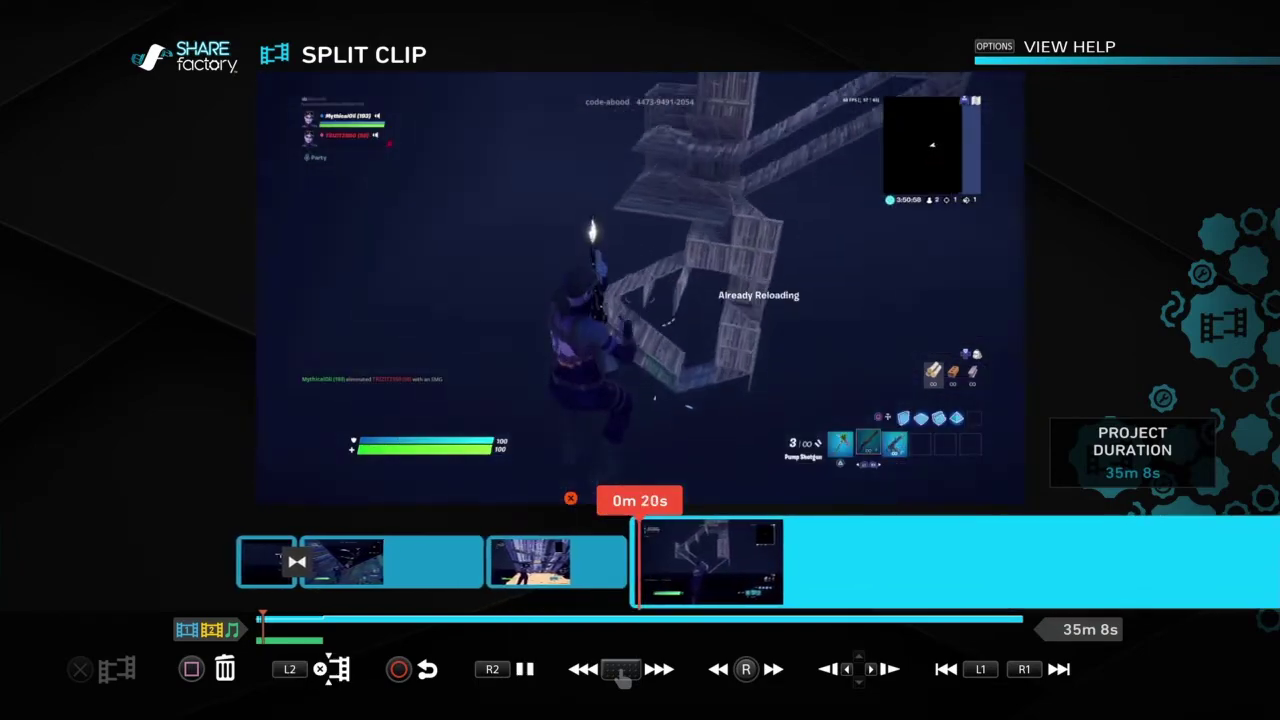
pyautogui.press('Left')
pyautogui.press('Right')
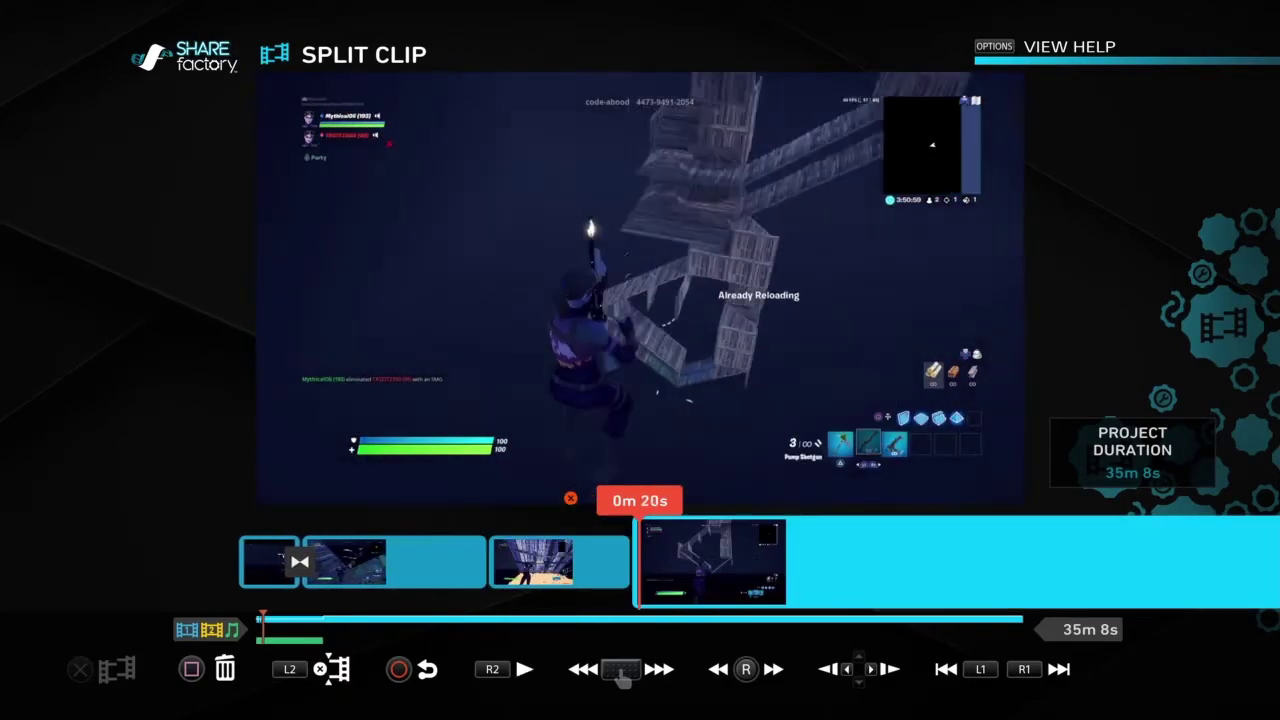
# - Jump backward and forward between the clips on the timeline to review the cuts
pyautogui.press('L1')
pyautogui.press('L1')
pyautogui.press('L1')
pyautogui.press('L1')
pyautogui.press('R1')
pyautogui.press('R1')
pyautogui.press('R1')
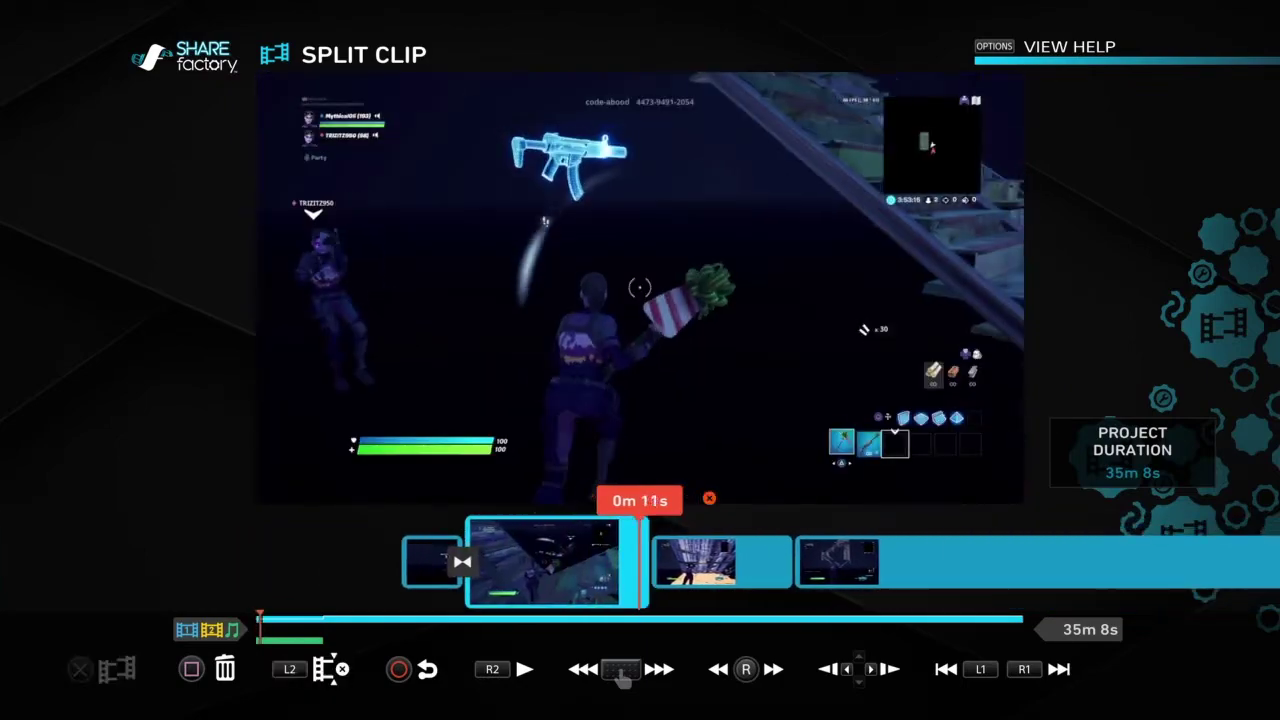
# - Leave split mode and try trimming the end of the short third clip to 2m 17s
pyautogui.press('L1')
pyautogui.press('Circle')
pyautogui.press('Right')
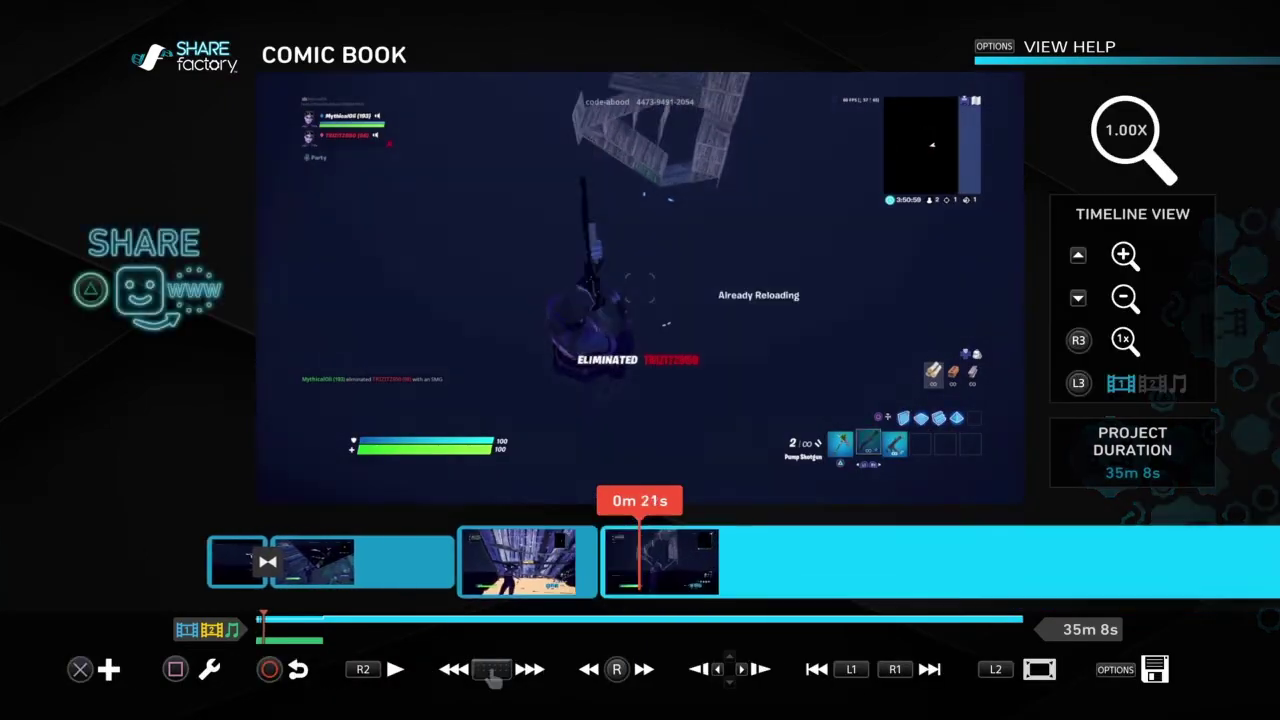
pyautogui.press('Left')
pyautogui.press('Return')
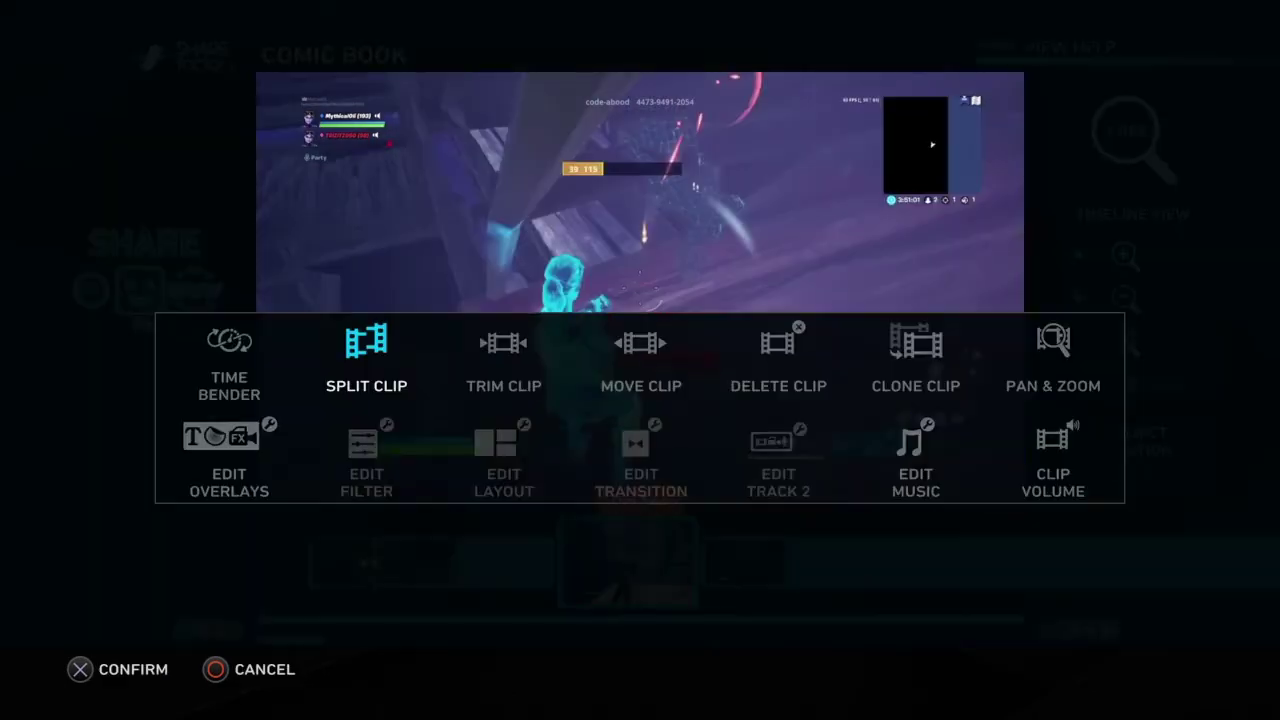
pyautogui.press('Return')
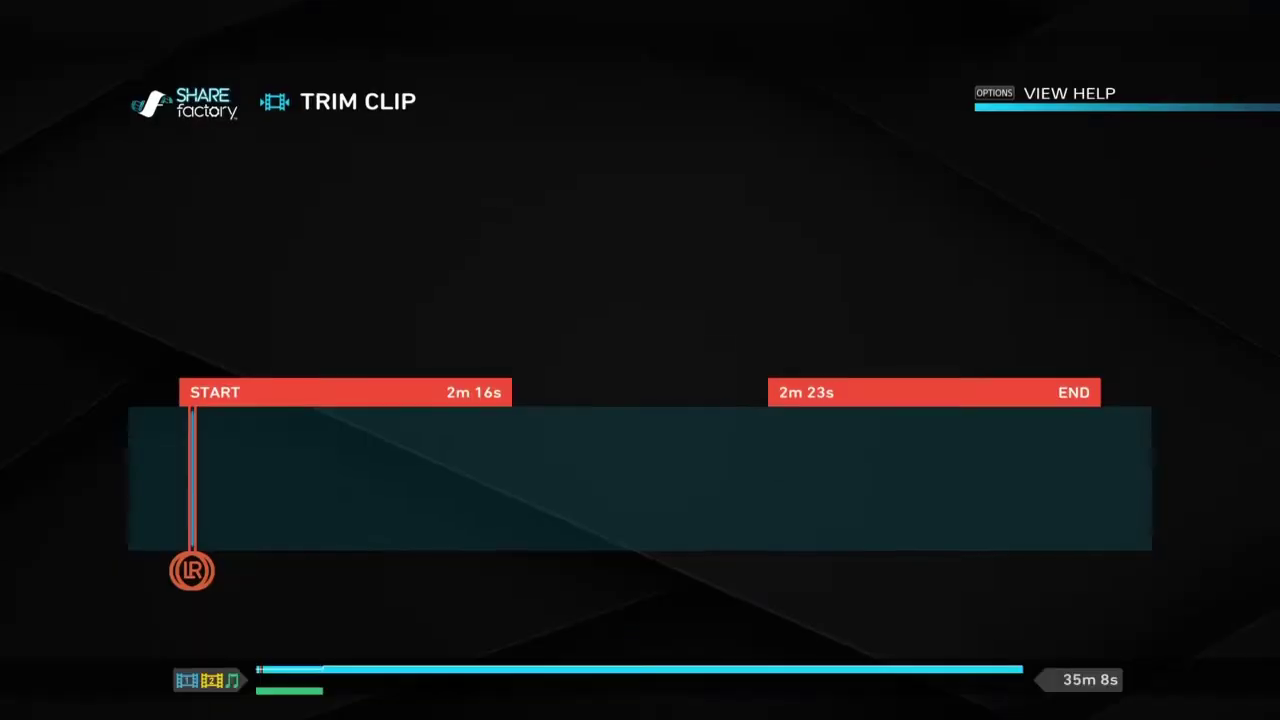
pyautogui.press('Right')
pyautogui.press('Left')
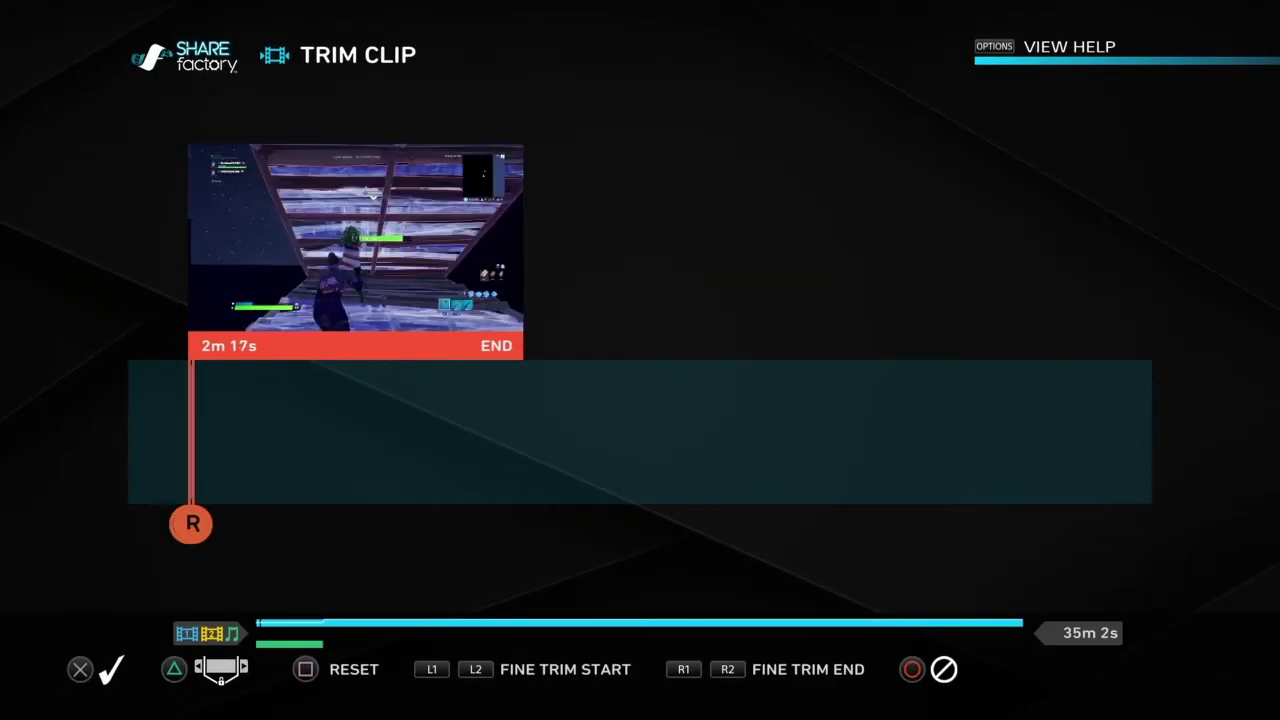
pyautogui.press('Return')
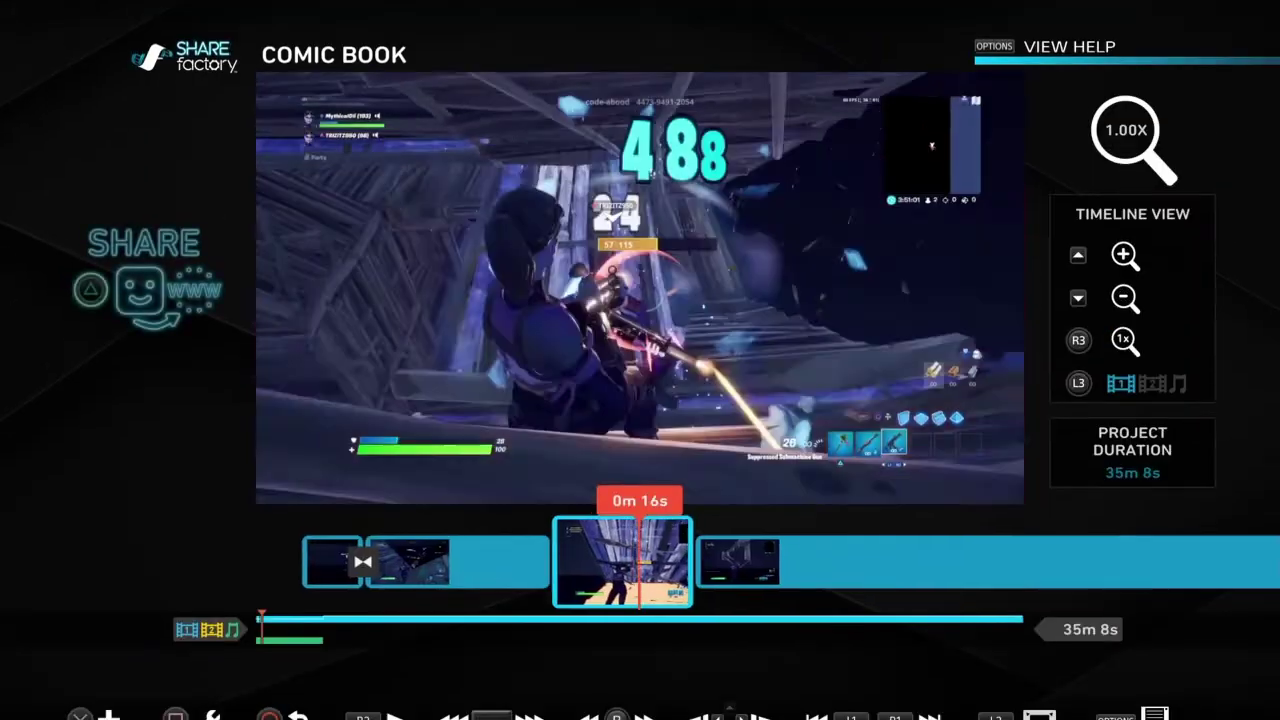
# - Try trimming the long last clip by pulling its end point back to 10m 17s
pyautogui.press('Return')
pyautogui.press('Return')
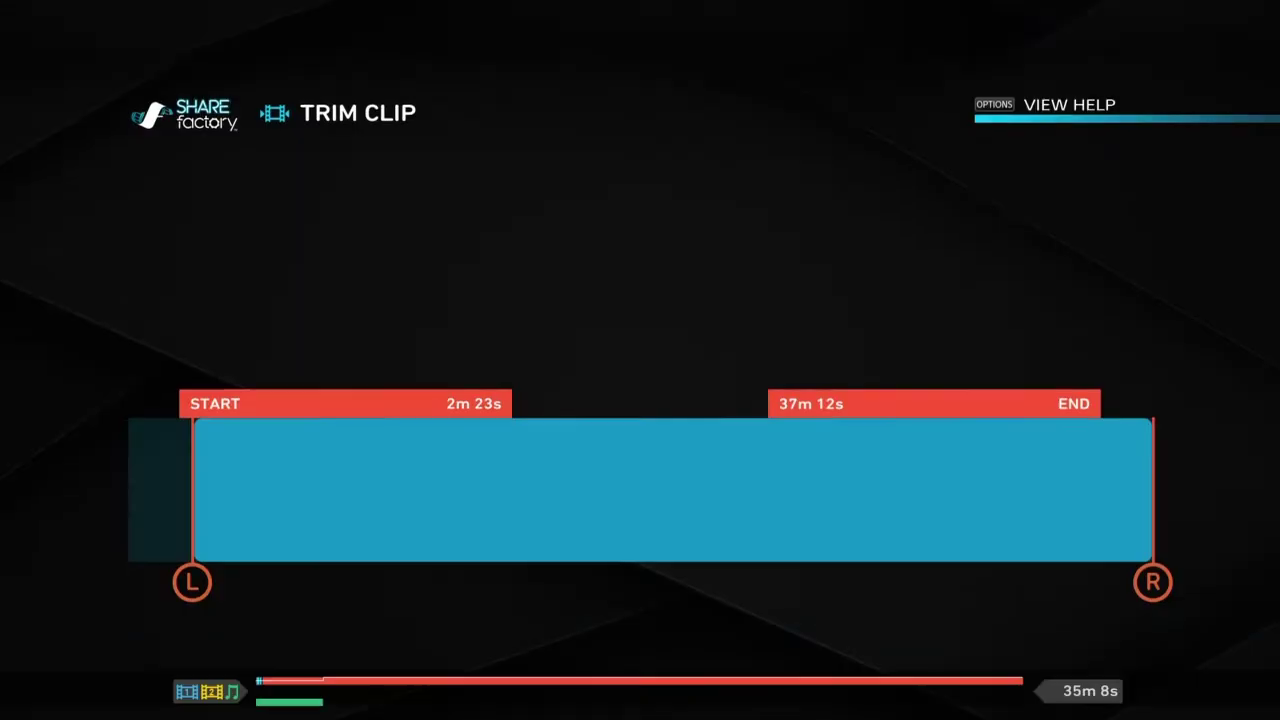
pyautogui.press('Left')
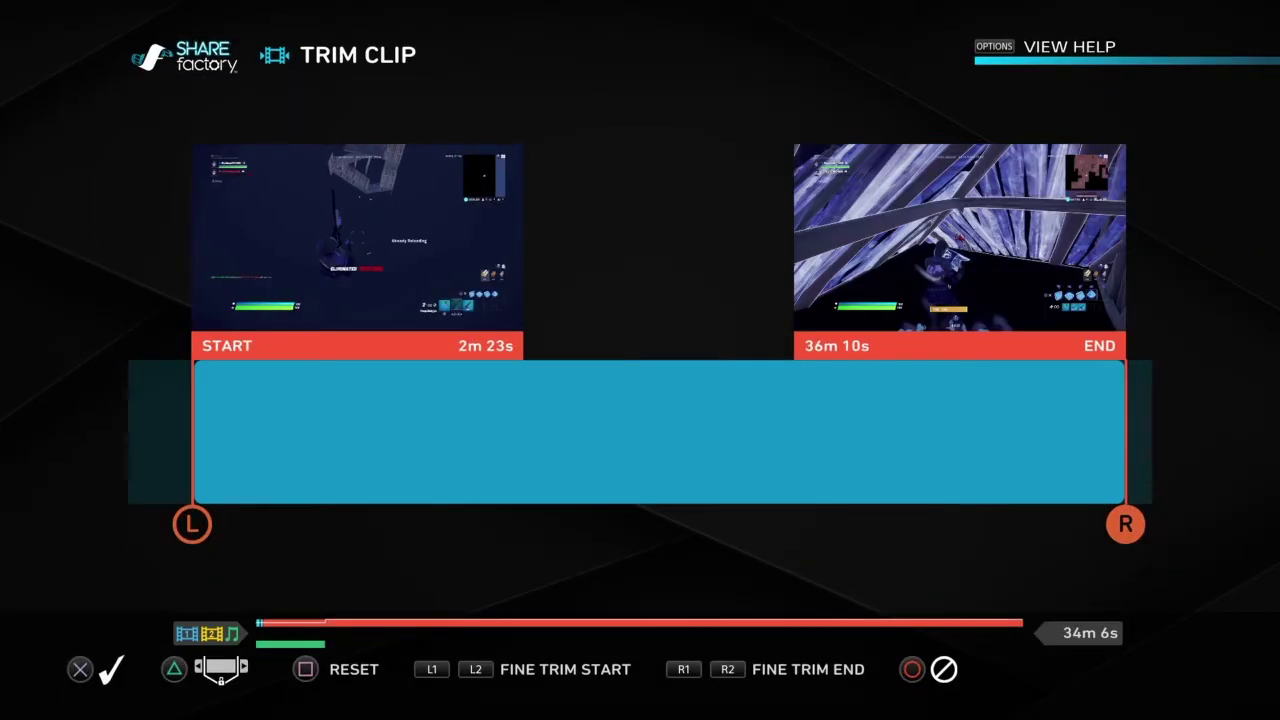
pyautogui.press('Left')
pyautogui.press('Left')
pyautogui.press('Left')
pyautogui.press('Left')
pyautogui.press('Left')
pyautogui.press('Left')
pyautogui.press('Left')
pyautogui.press('Left')
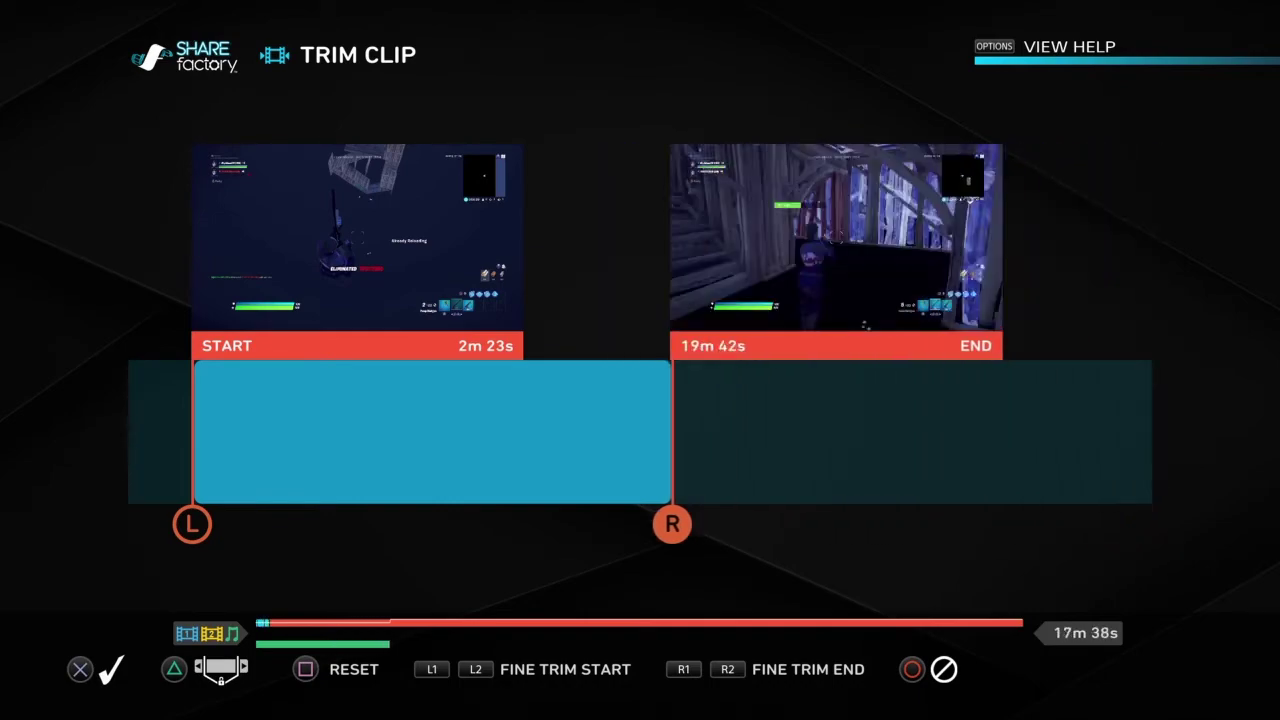
pyautogui.press('Left')
pyautogui.press('Right')
pyautogui.press('Right')
pyautogui.press('Right')
pyautogui.press('Right')
pyautogui.press('Right')
pyautogui.press('Right')
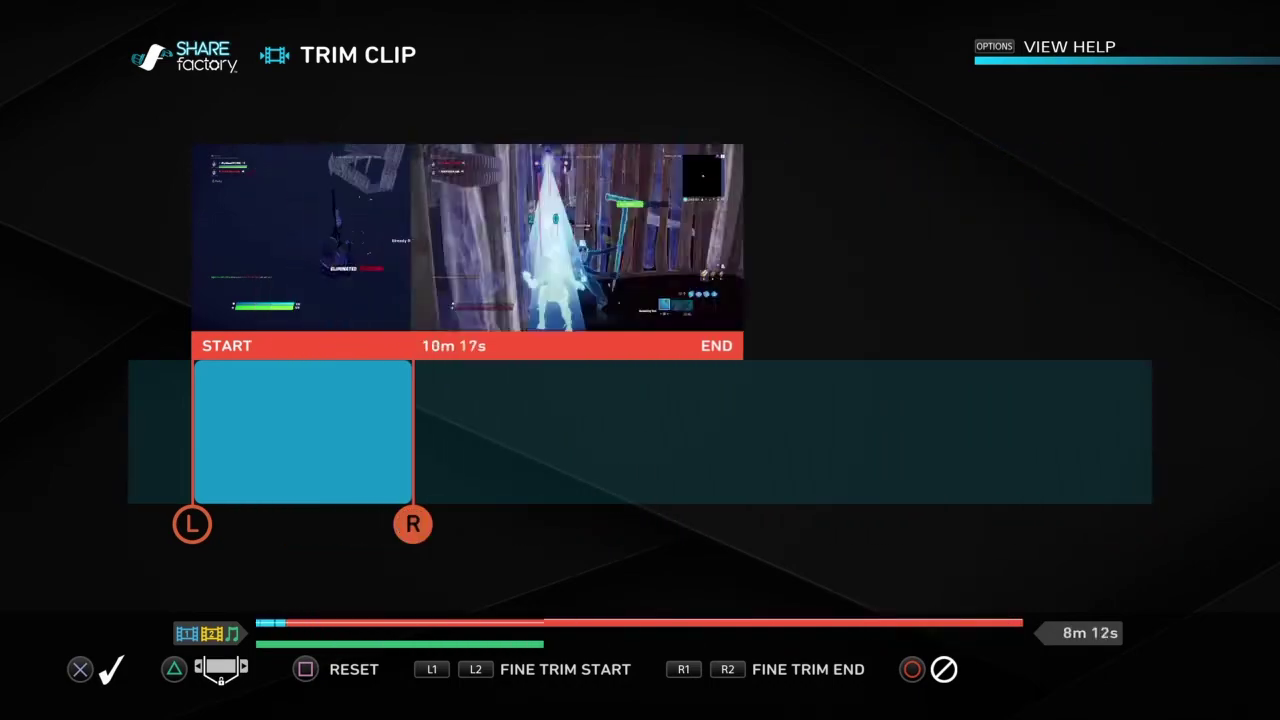
# - Extend the trim's end point back out to 35m 43s and leave the trim without applying it
pyautogui.press('Right')
pyautogui.press('Right')
pyautogui.press('Right')
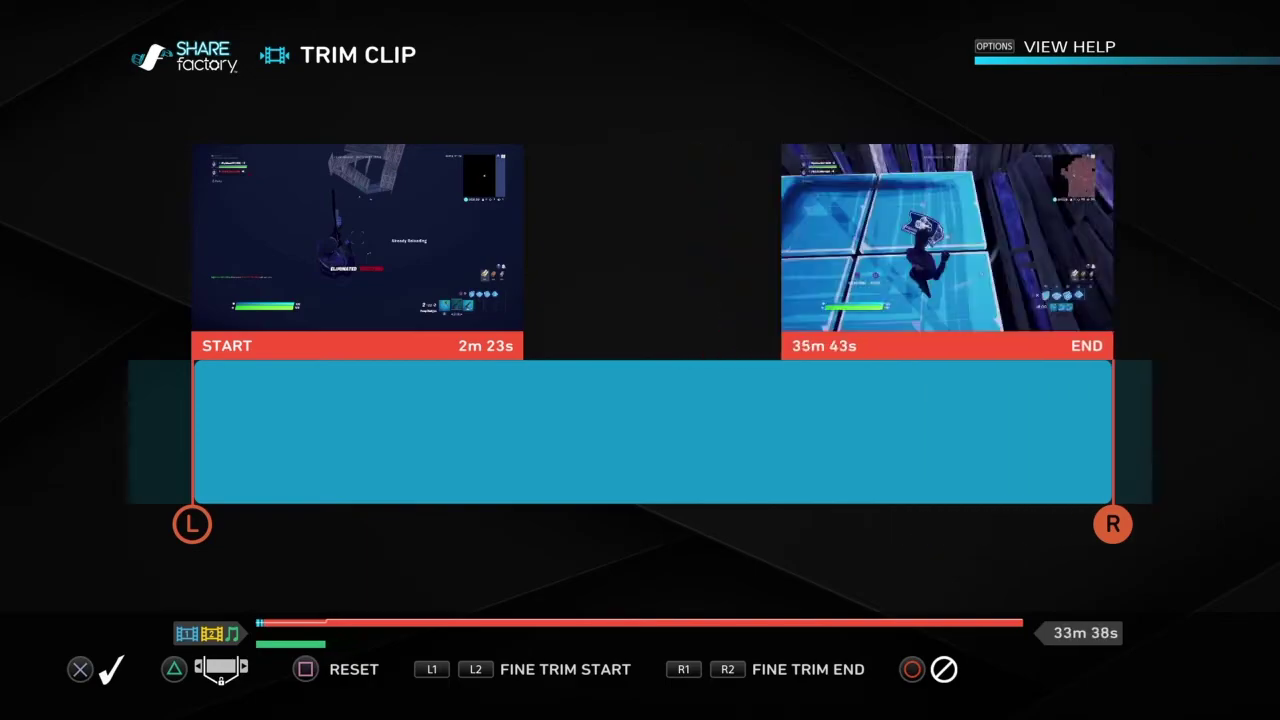
pyautogui.press('Return')
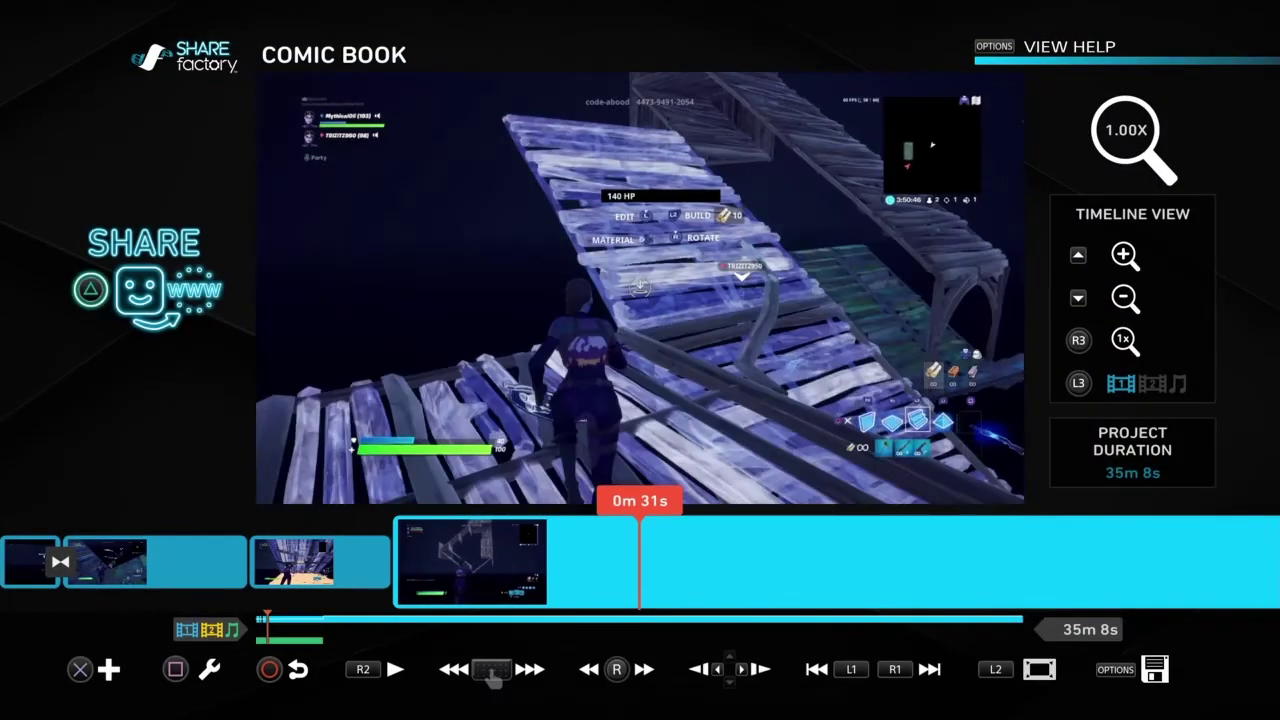
# - Move the long last clip ahead of the three short clips to the start of the timeline
pyautogui.press('Return')
pyautogui.press('Right')
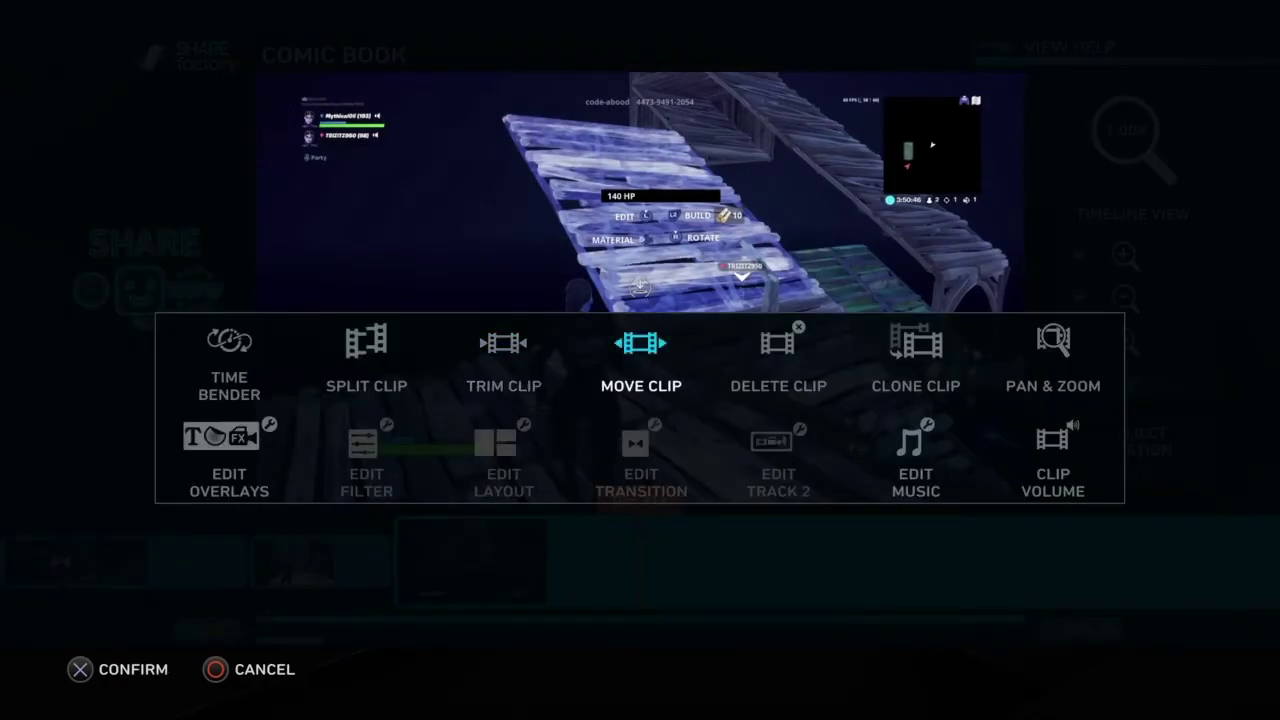
pyautogui.press('Return')
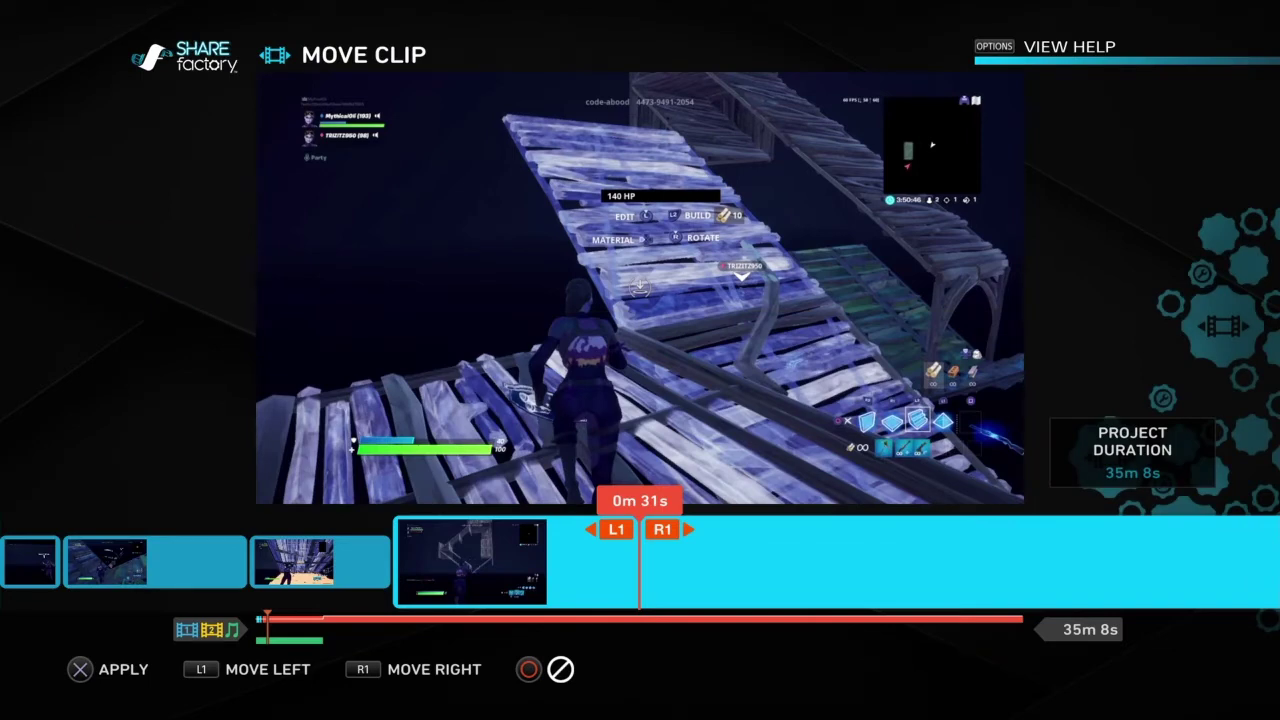
pyautogui.press('Left')
pyautogui.press('Left')
pyautogui.press('Left')
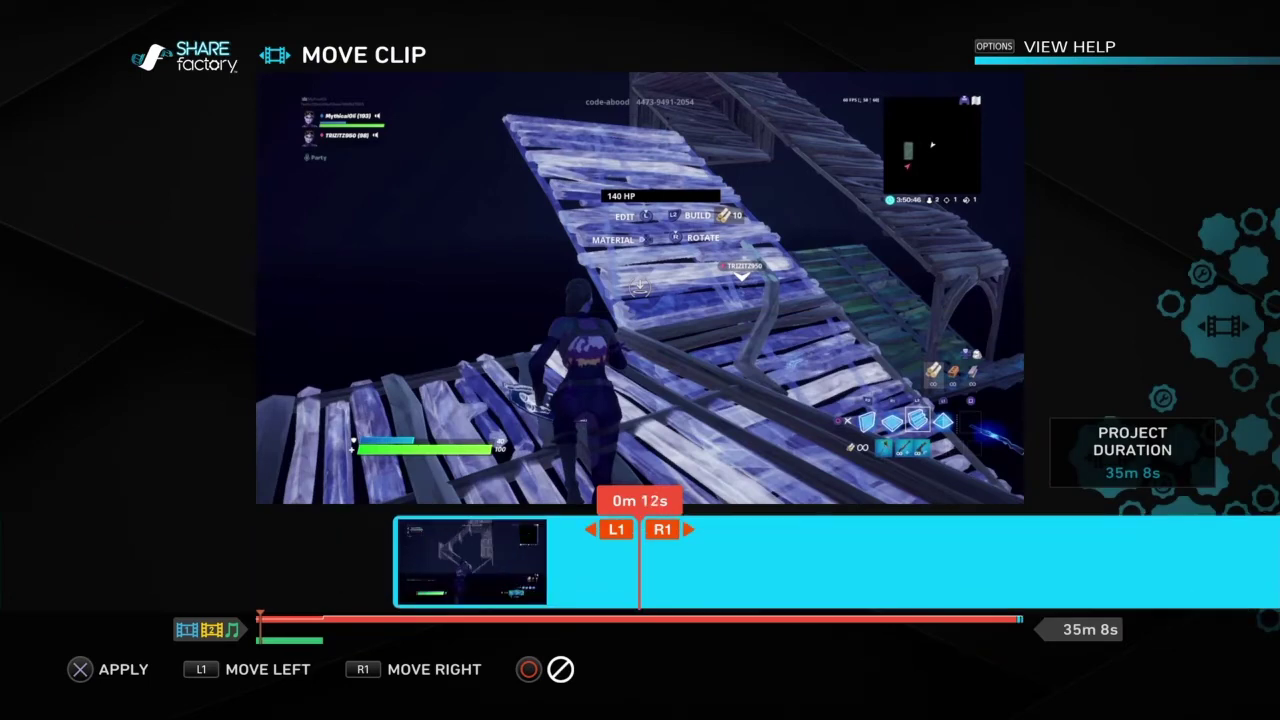
pyautogui.press('Return')
# - Scrub and play from the moved clip at the start to the last short clip to review the new order
pyautogui.press('Right')
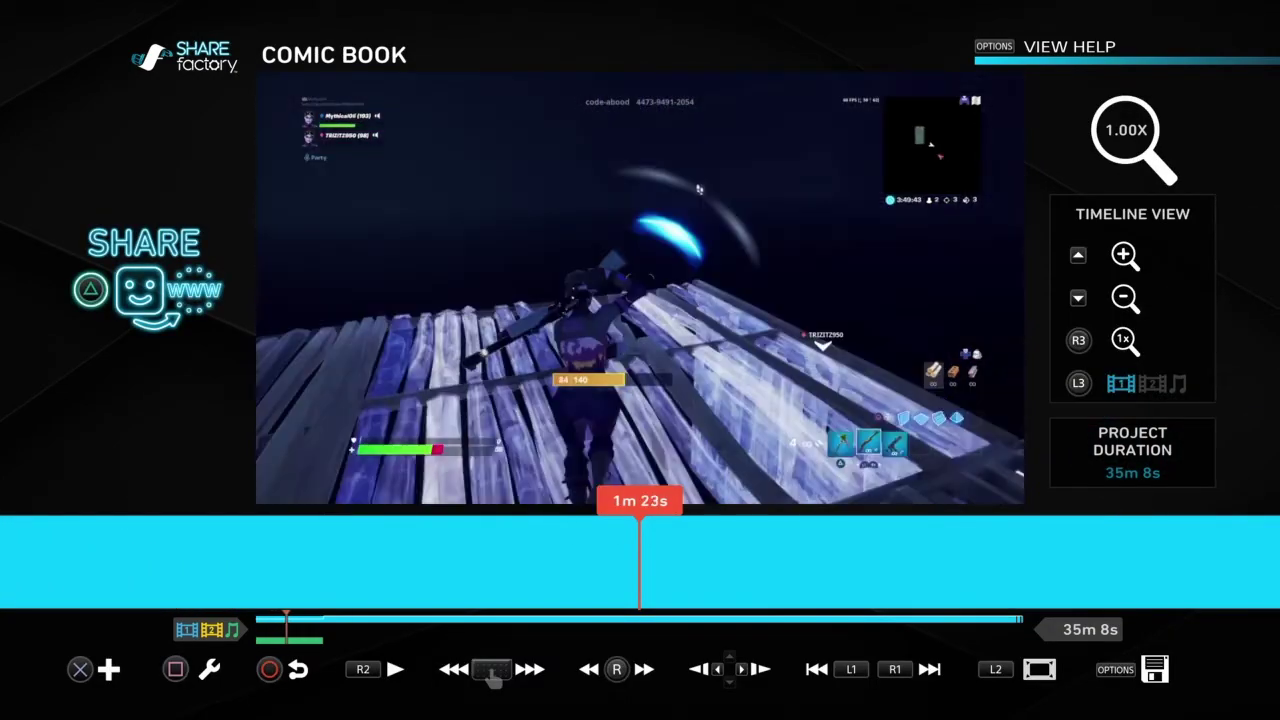
pyautogui.press('R1')
pyautogui.press('R1')
pyautogui.press('Left')
pyautogui.press('Right')
pyautogui.press('Right')
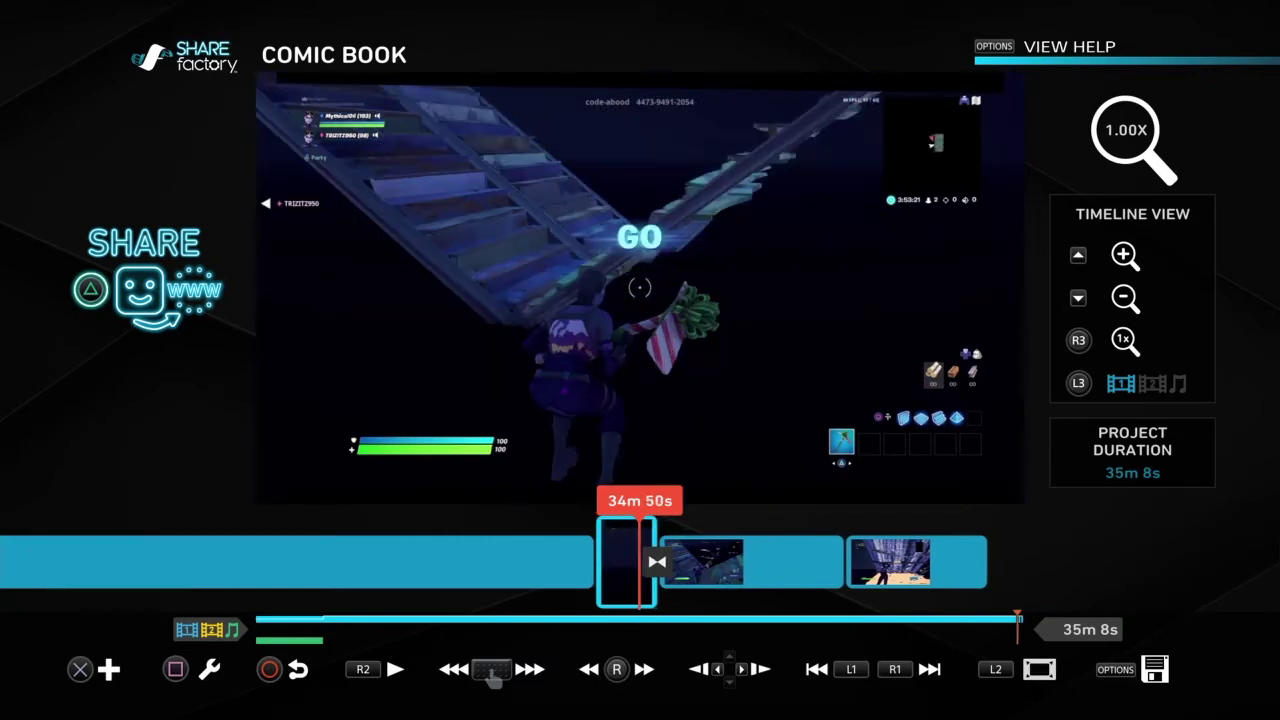
pyautogui.press('Left')
pyautogui.press('Left')
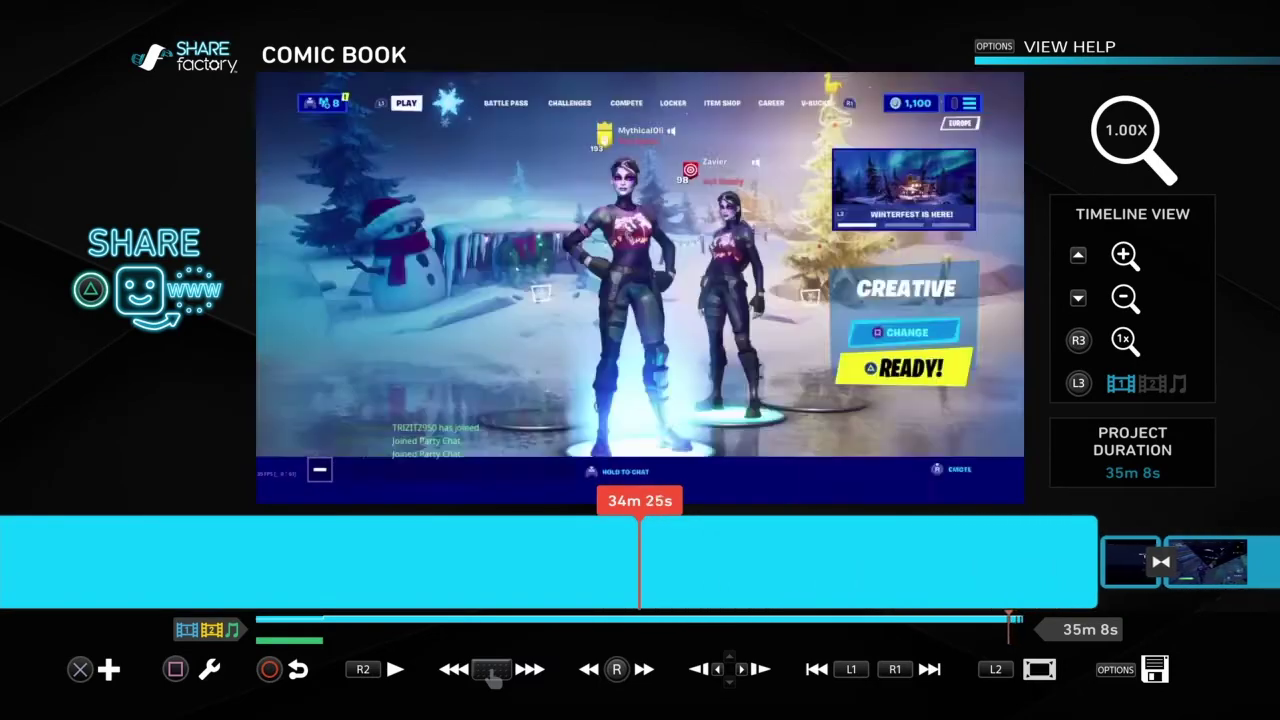
pyautogui.press('Home')
pyautogui.press('space')
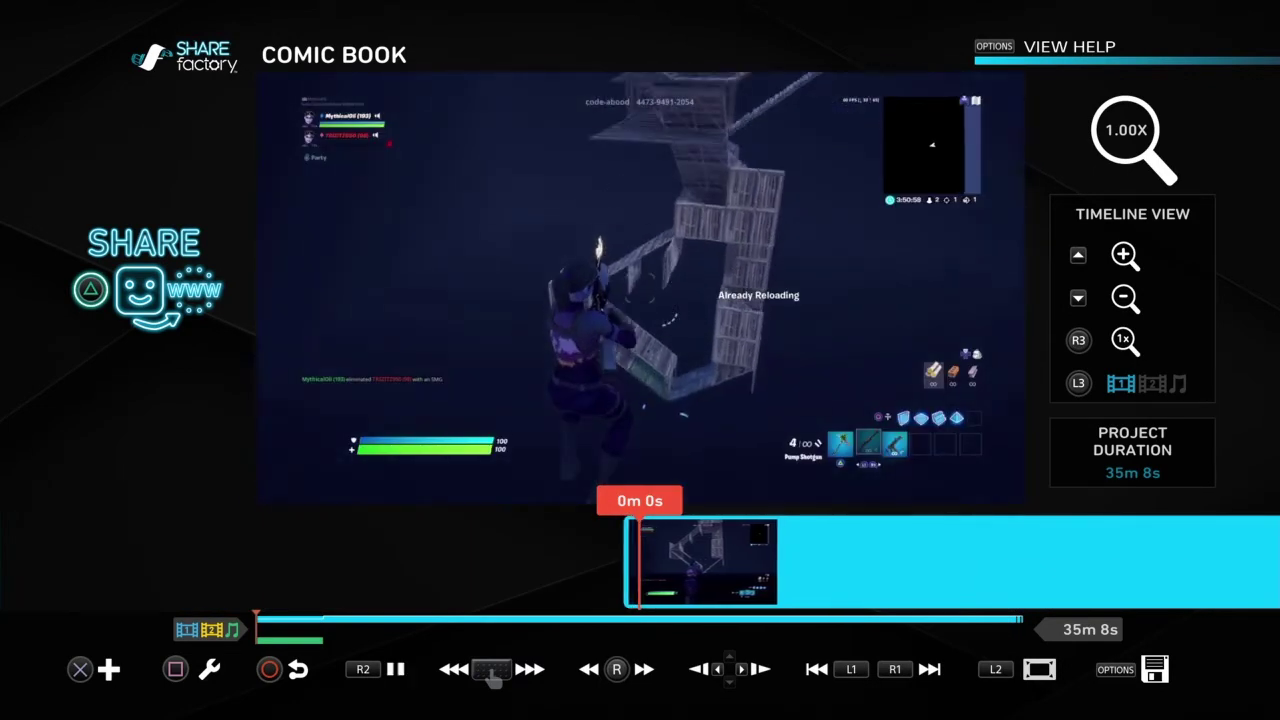
pyautogui.press('End')
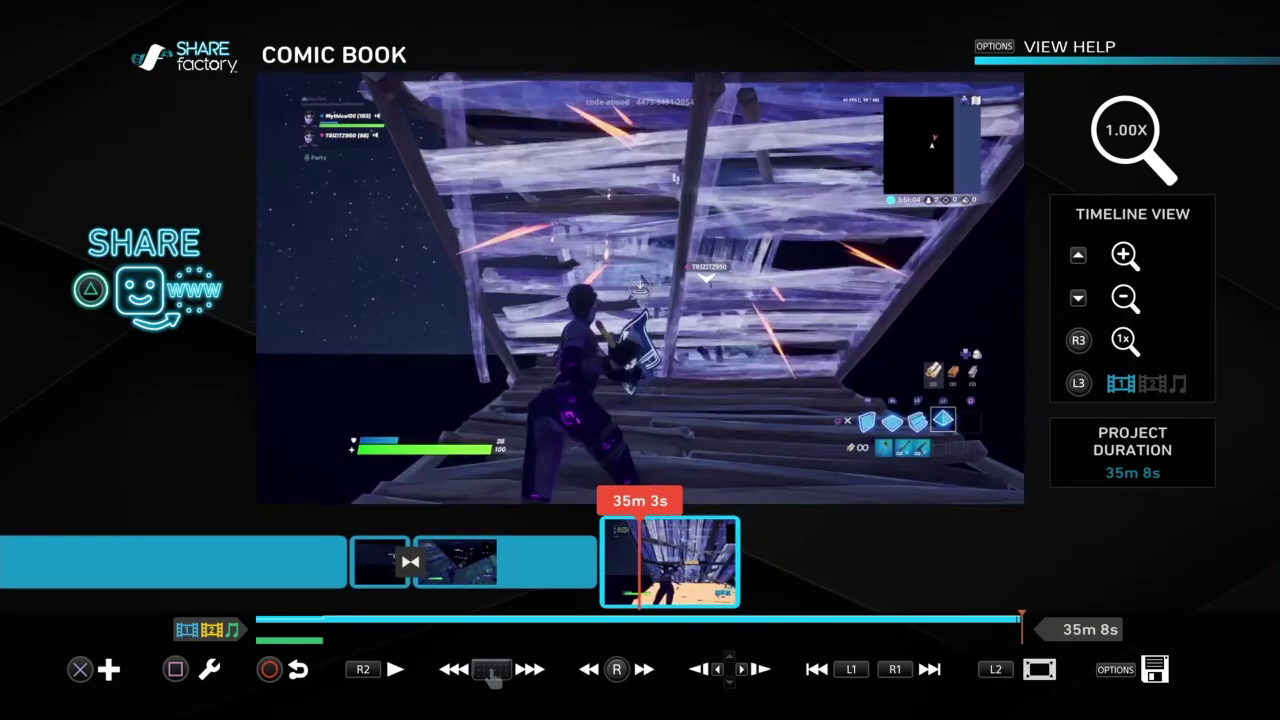
# - Clone the short last clip of the timeline
pyautogui.press('Return')
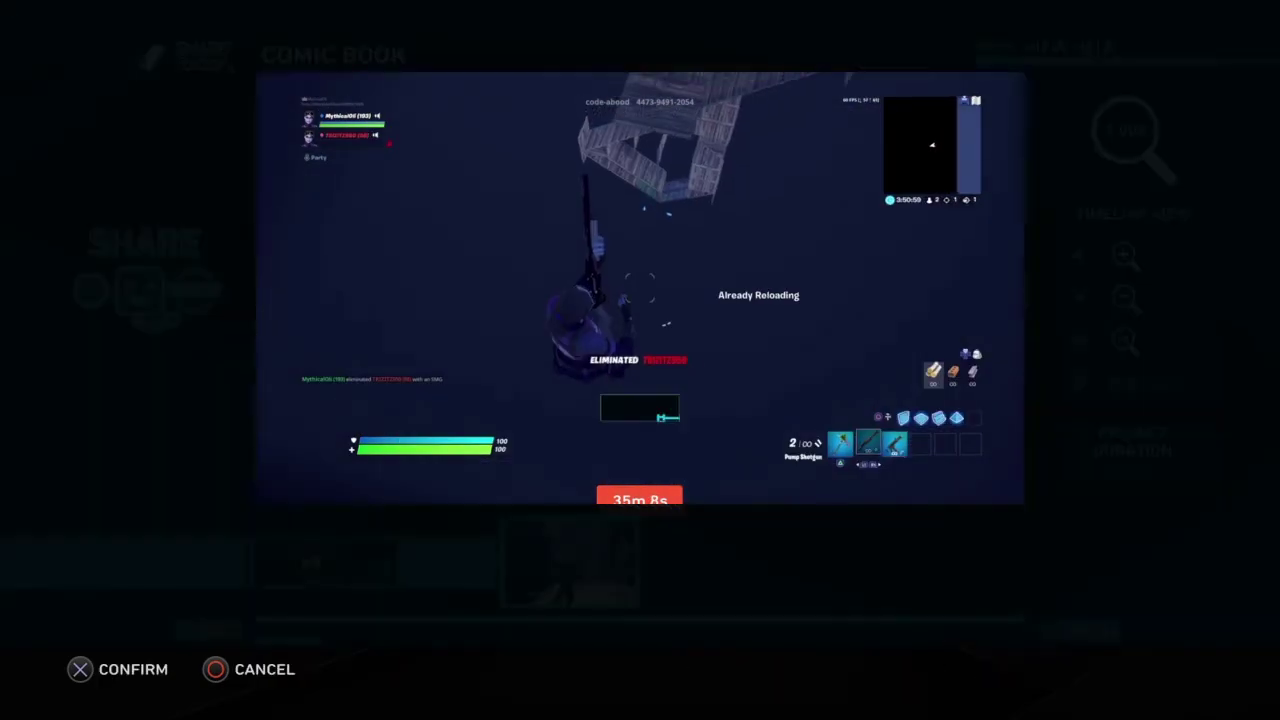
pyautogui.press('Escape')
pyautogui.press('Left')
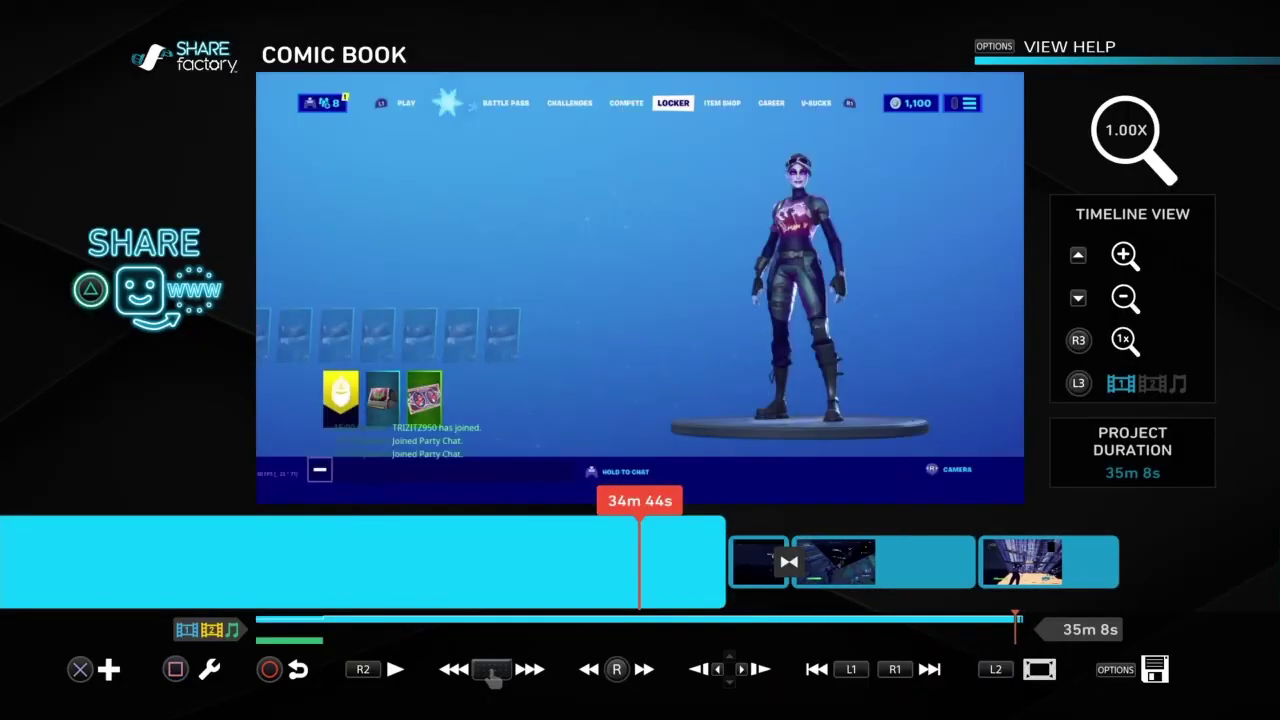
pyautogui.press('Right')
pyautogui.press('Right')
pyautogui.press('Return')
pyautogui.press('Escape')
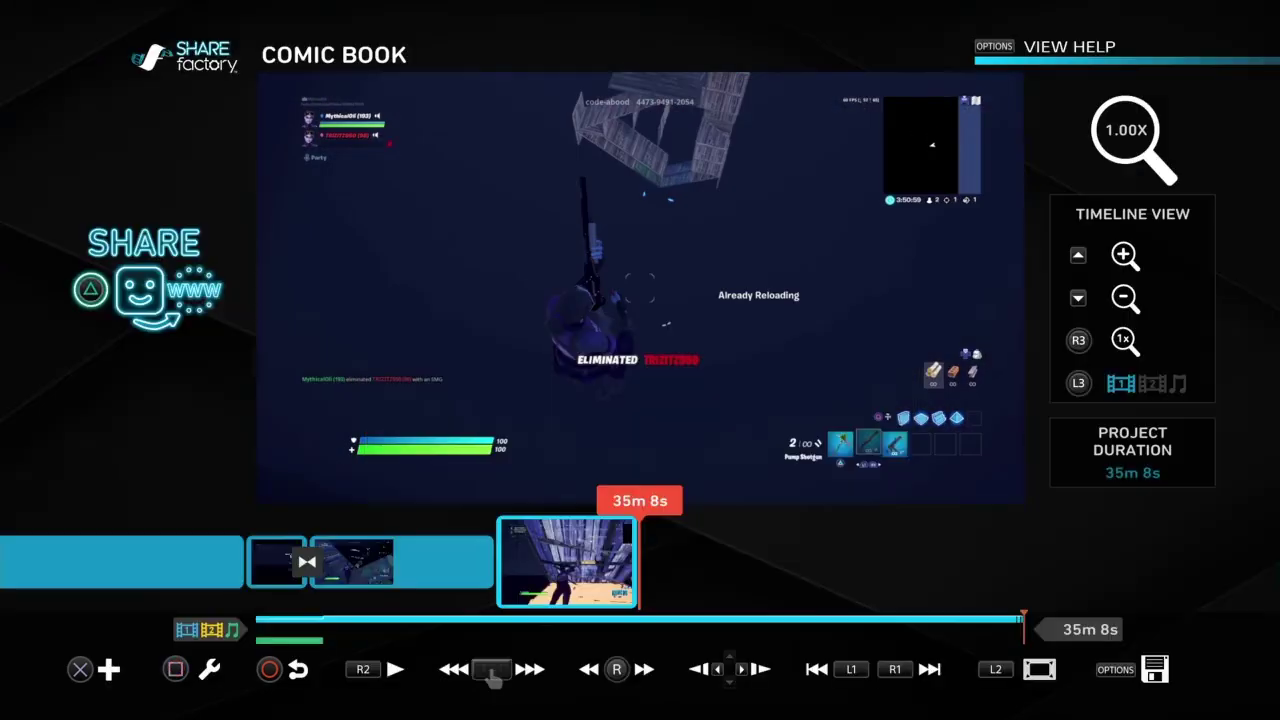
pyautogui.press('s')
pyautogui.press('Escape')
pyautogui.press('Left')
pyautogui.press('s')
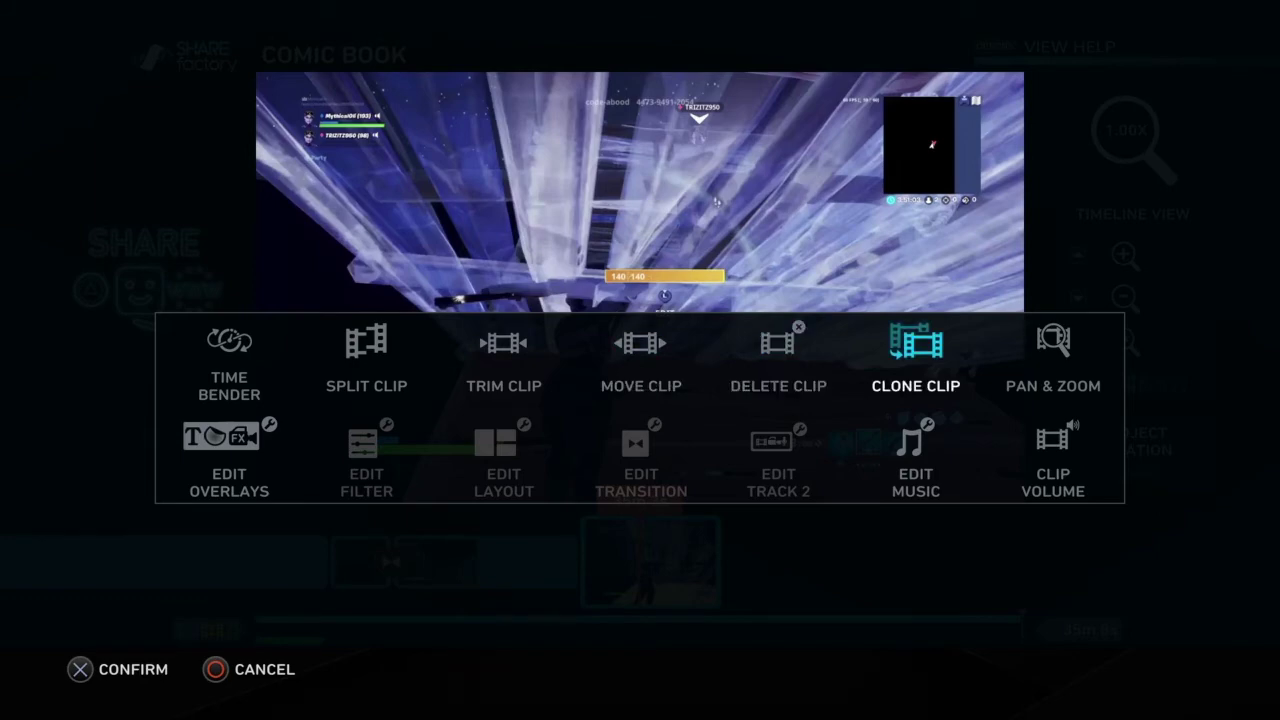
pyautogui.press('Return')
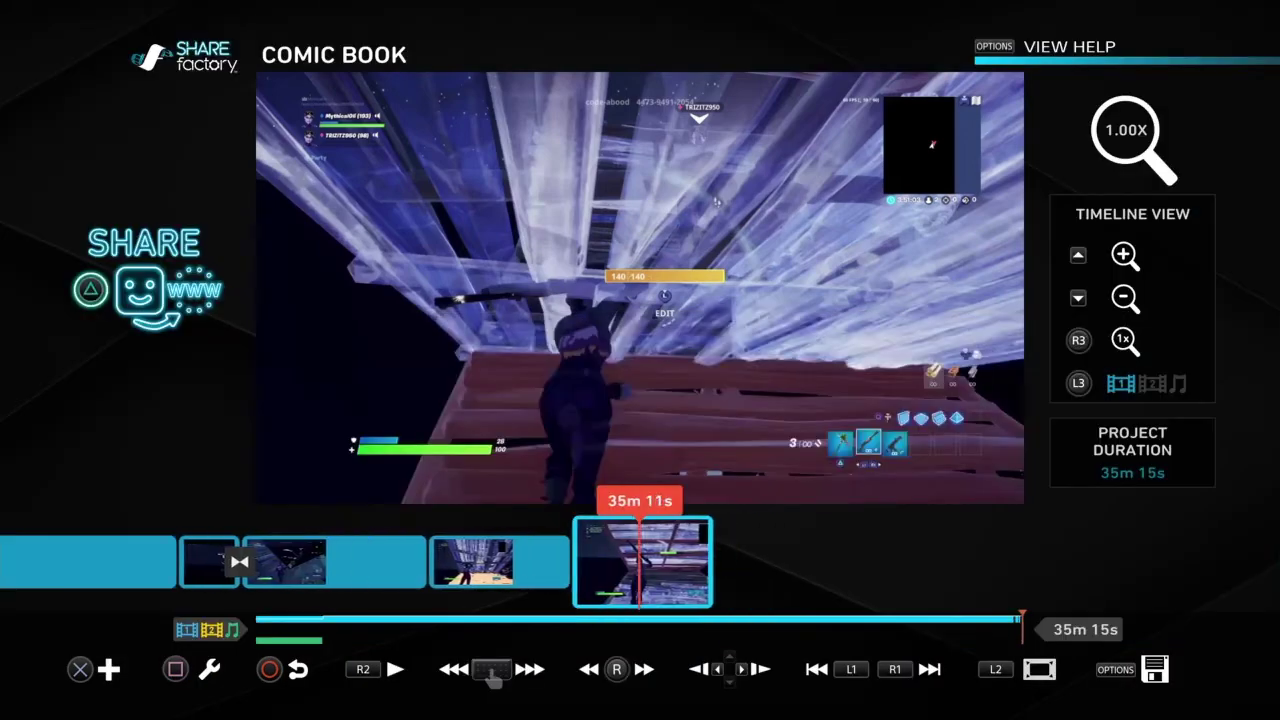
# - Delete the cloned clip from the end of the timeline
pyautogui.press('e')
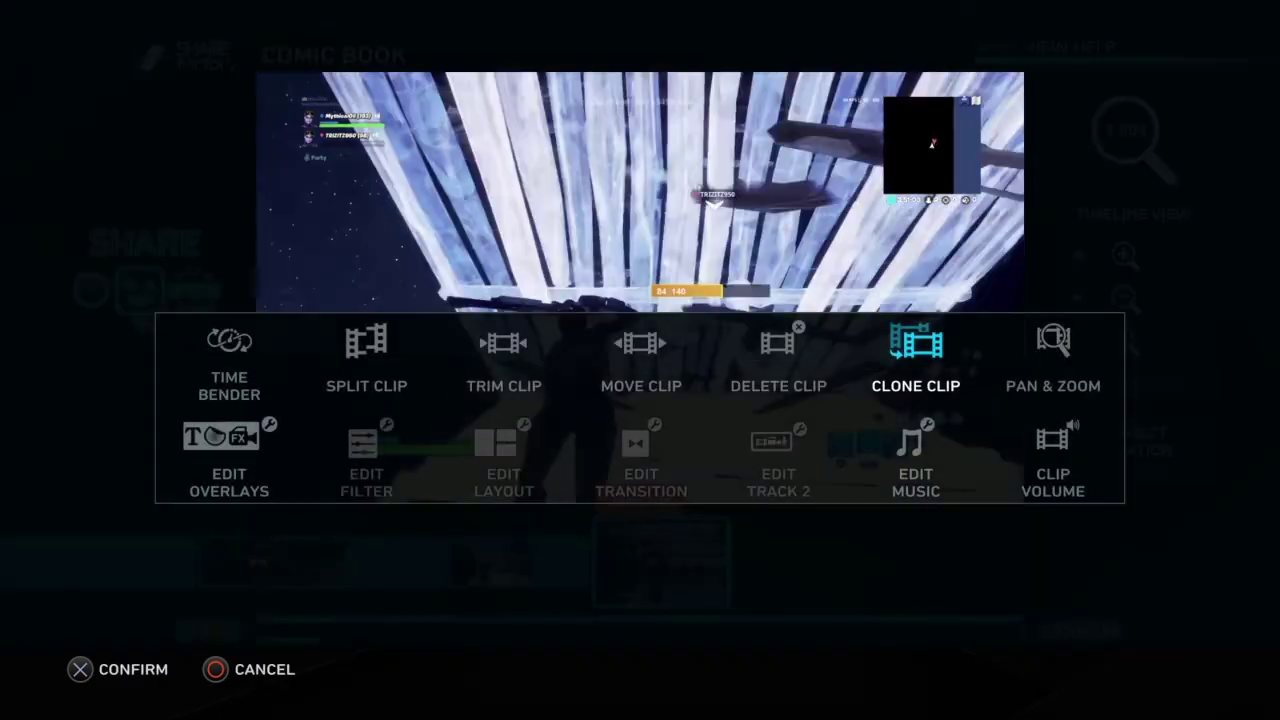
pyautogui.press('Return')
pyautogui.press('Left')
pyautogui.press('Return')
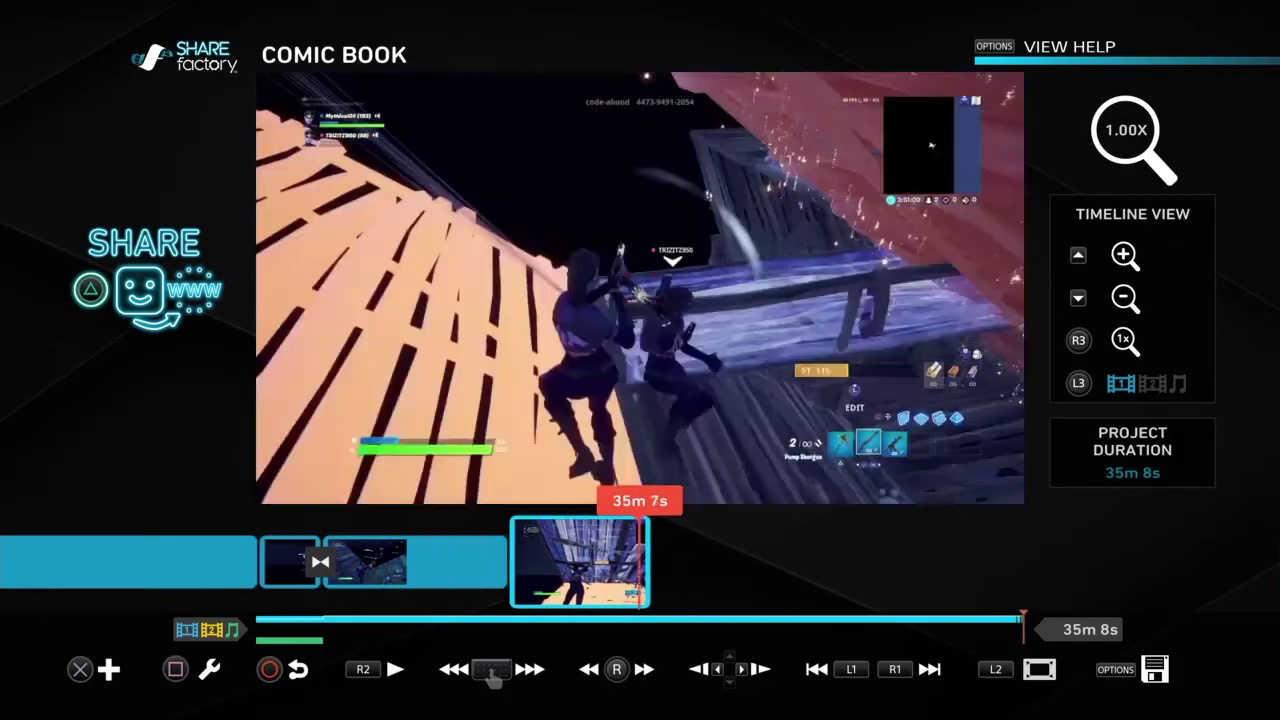
pyautogui.press('Return')
pyautogui.press('Escape')
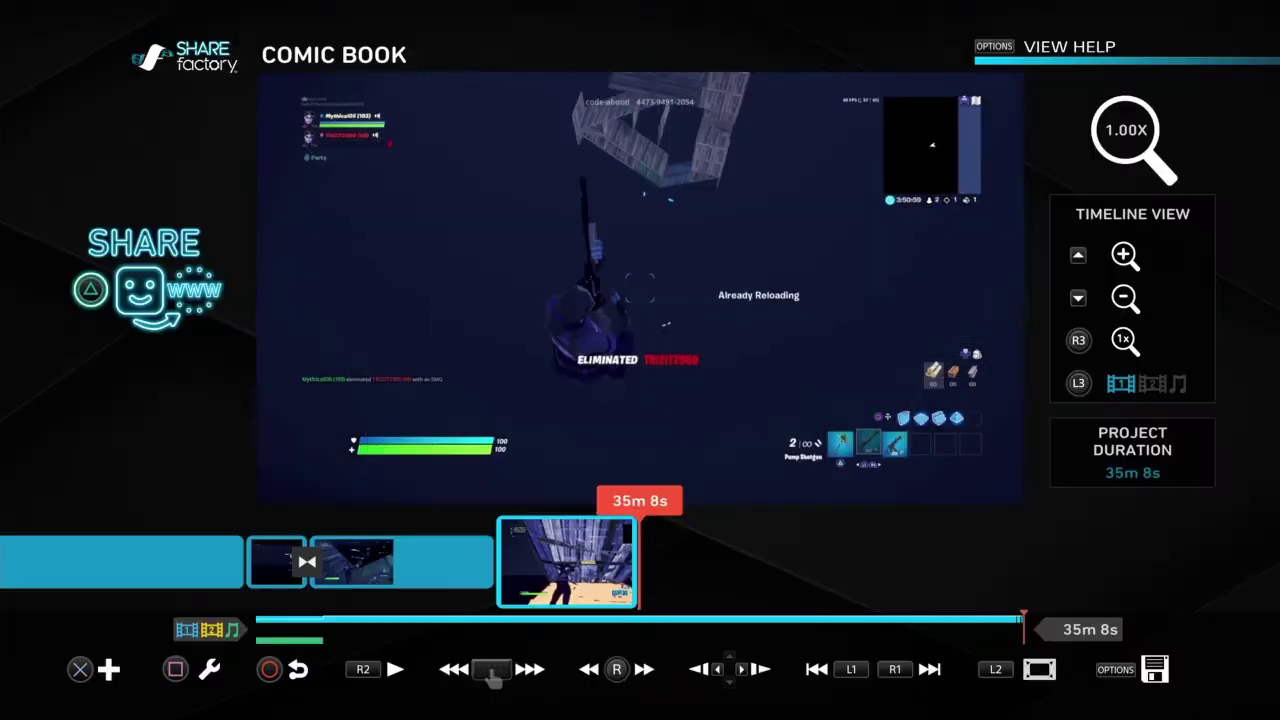
# - Apply Pan & Zoom to the last clip and zoom in to 204%
pyautogui.press('Left')
pyautogui.press('Return')
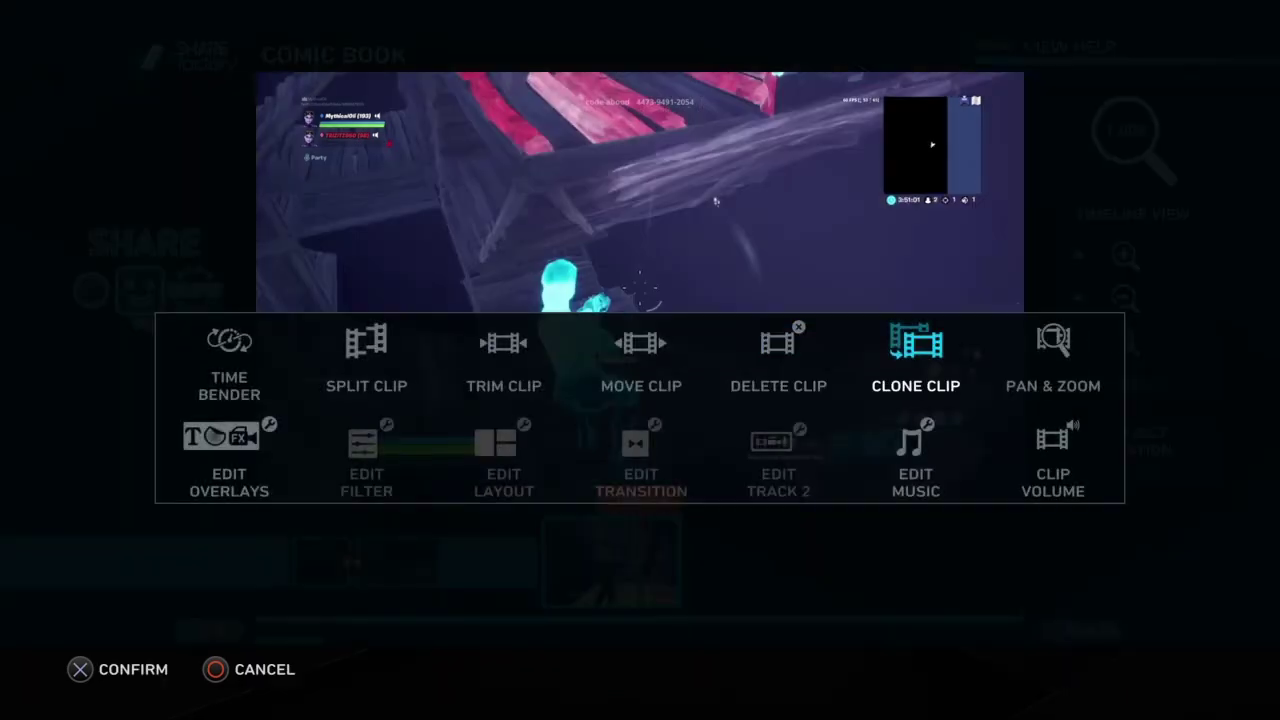
pyautogui.press('Right')
pyautogui.press('Return')
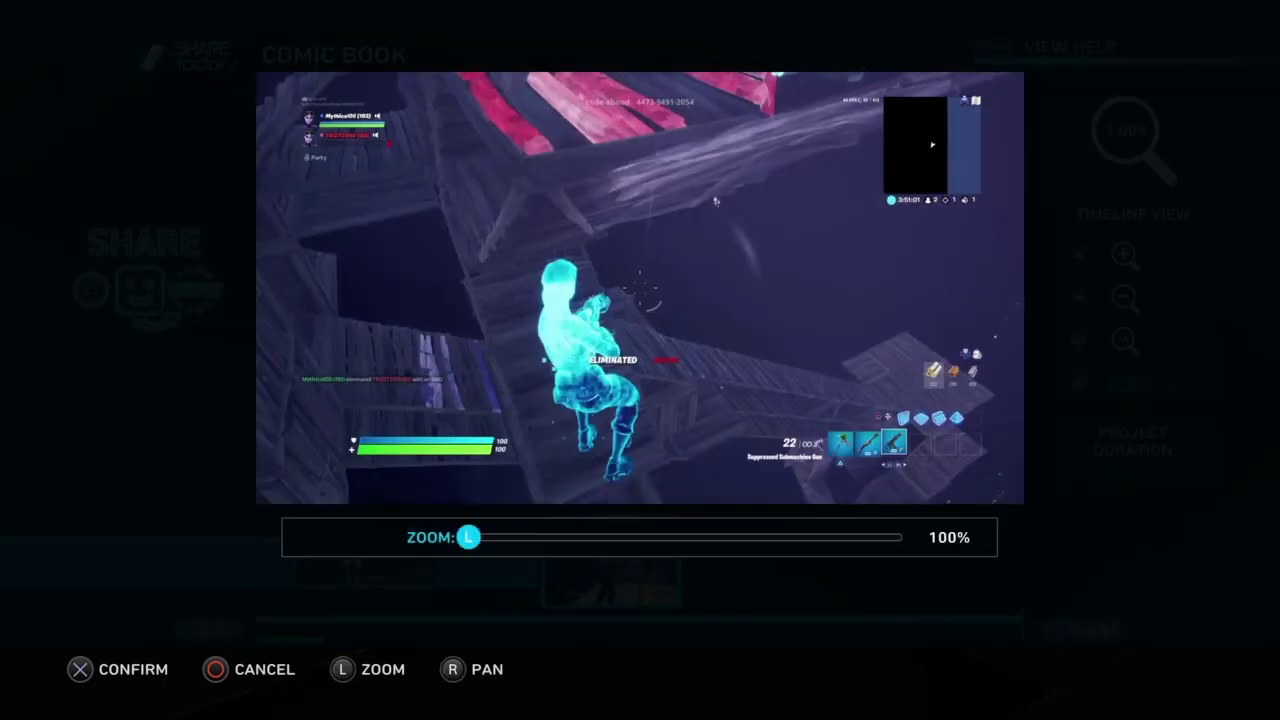
pyautogui.press('Right')
pyautogui.press('Left')
pyautogui.press('Down')
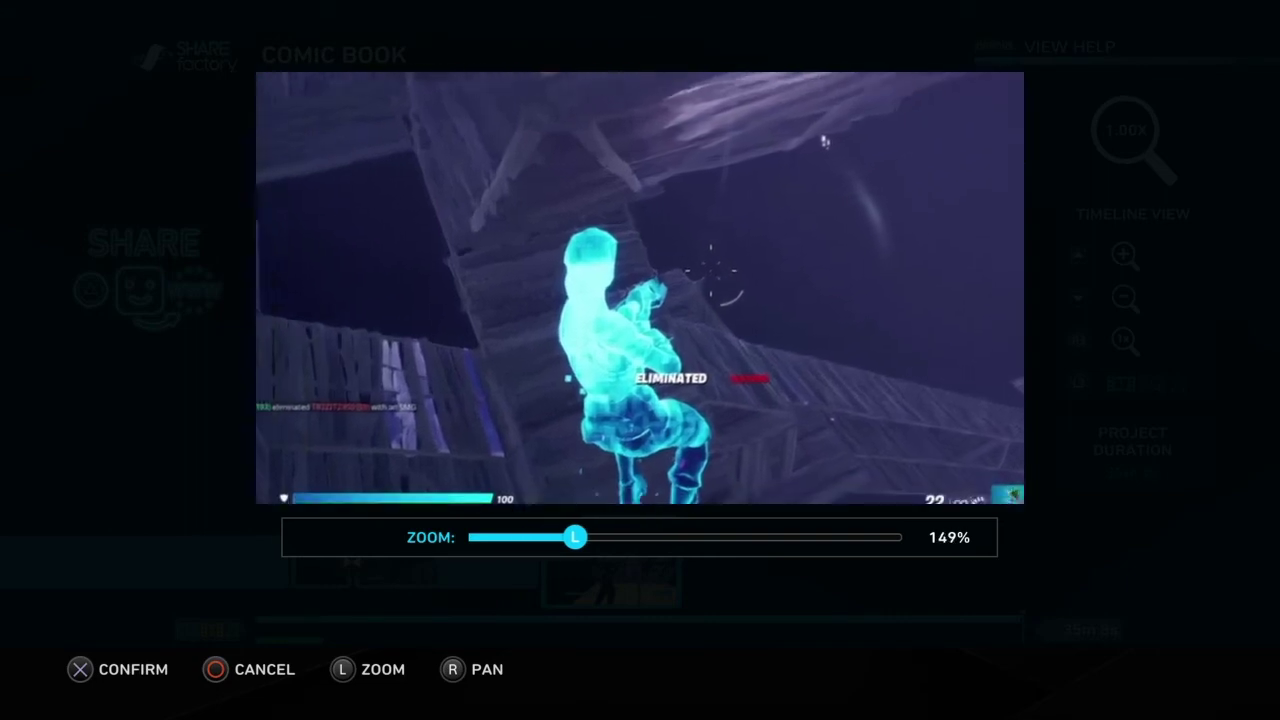
pyautogui.press('Right')
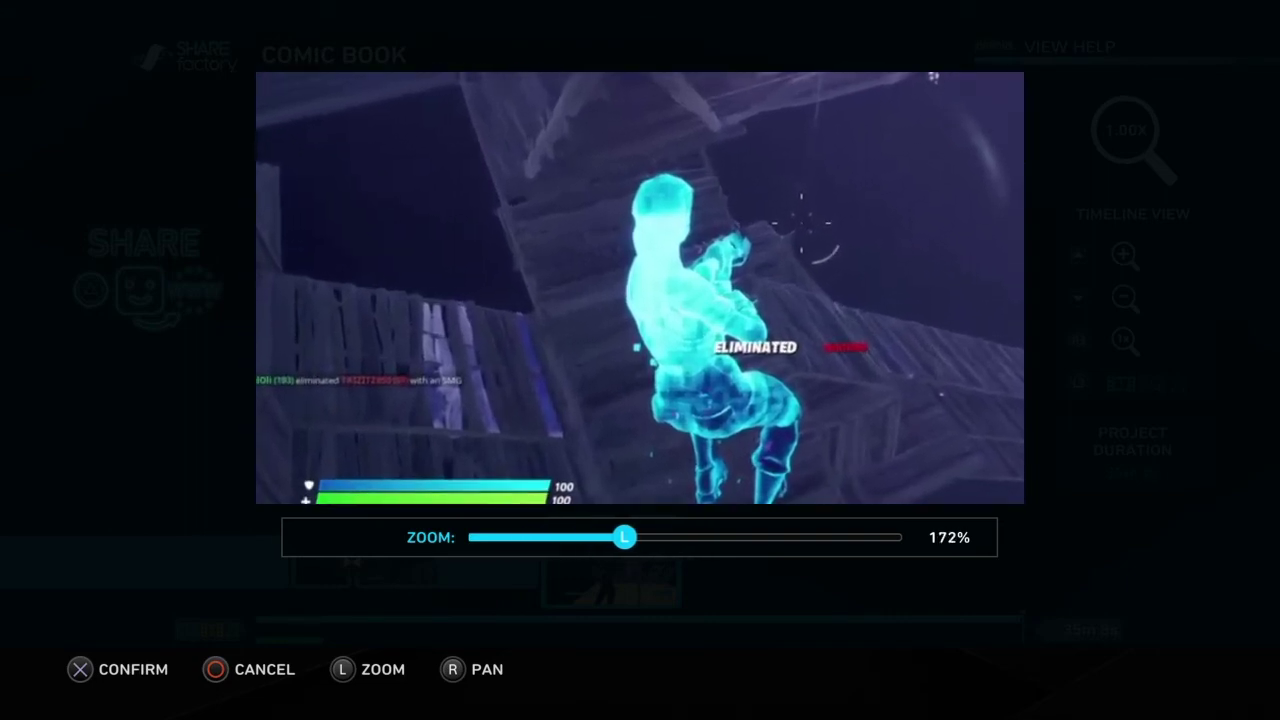
pyautogui.press('Right')
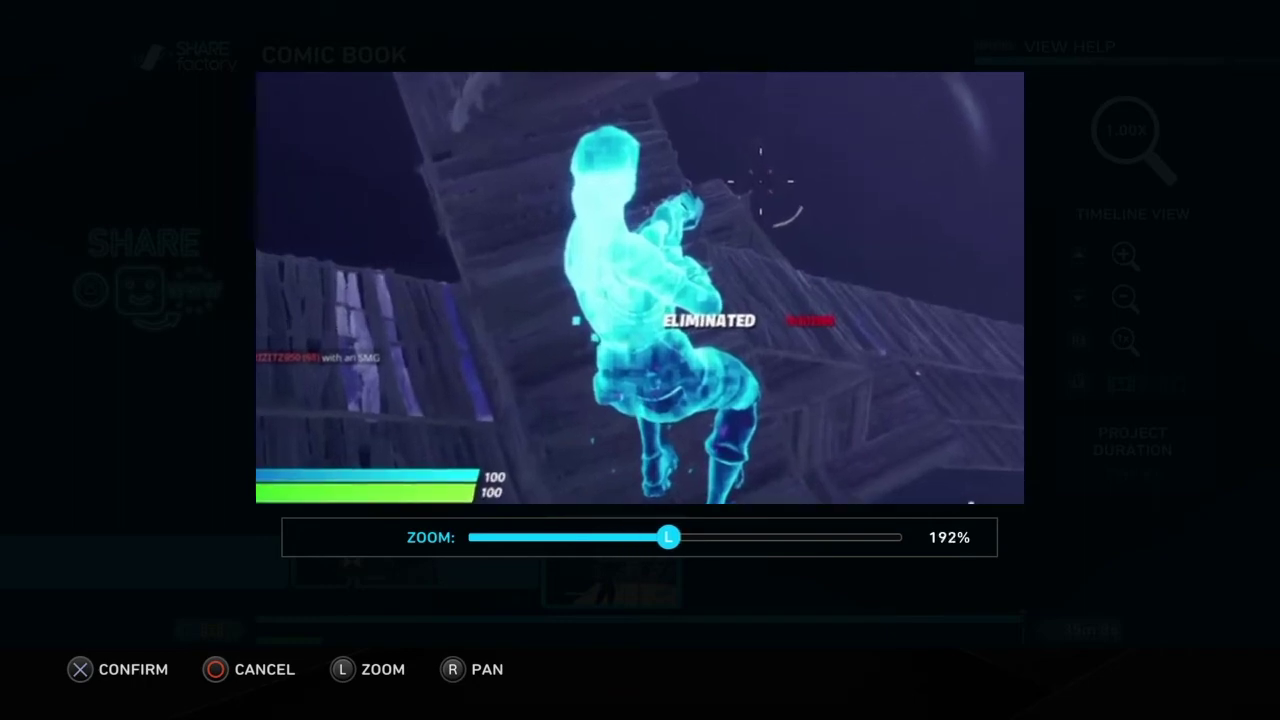
pyautogui.press('Right')
pyautogui.press('Down')
pyautogui.press('Right')
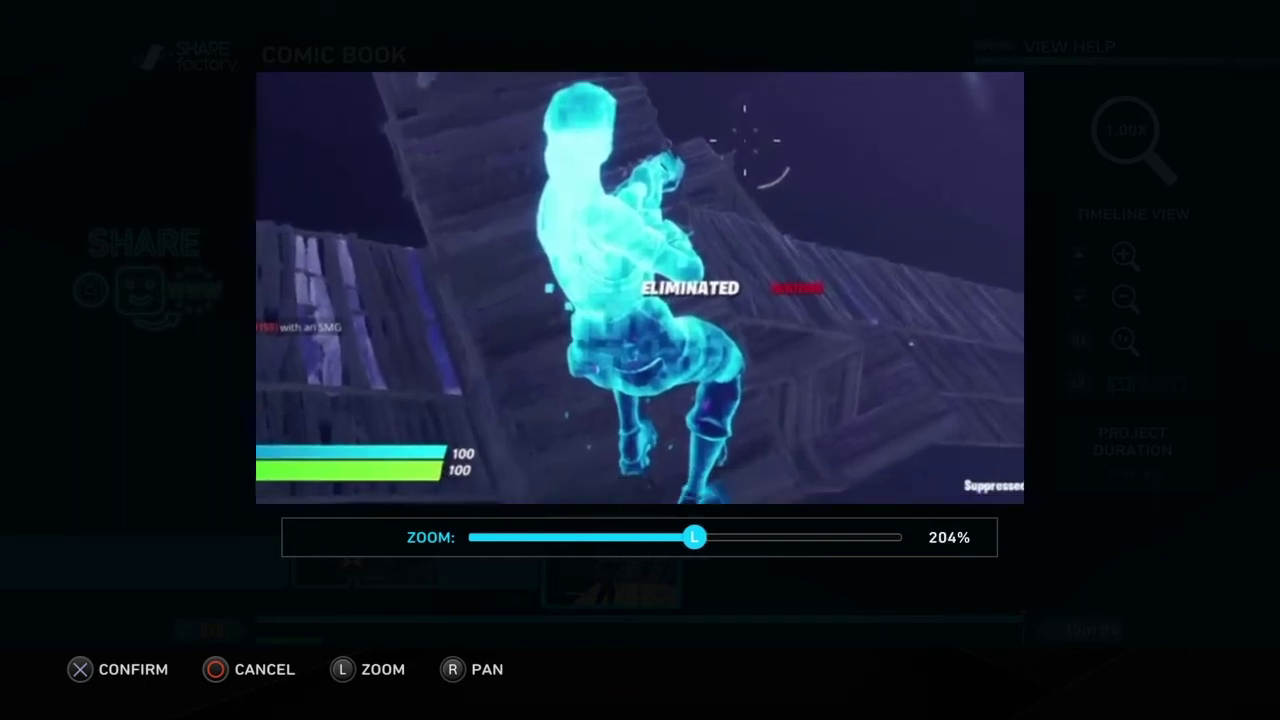
# - Pan the zoomed frame of the last clip around the glowing figure and across to the elimination message
pyautogui.press('Left')
pyautogui.press('Up')
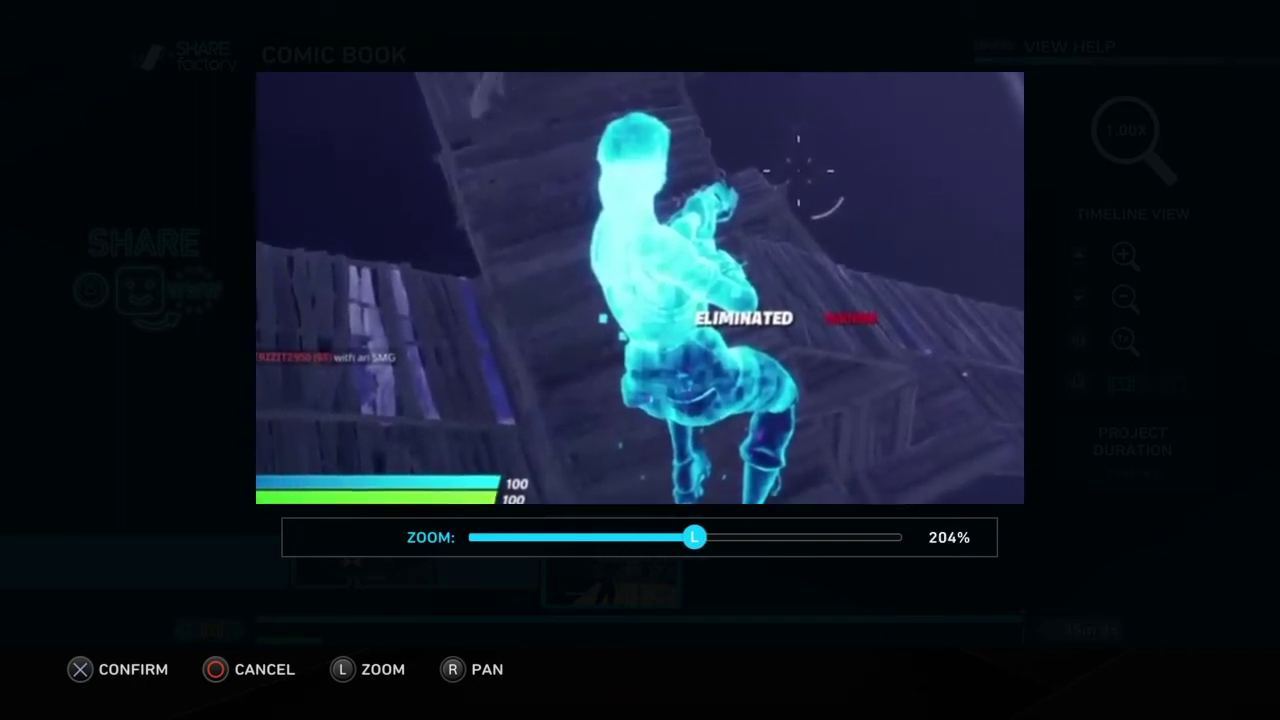
pyautogui.press('Down')
pyautogui.press('Right')
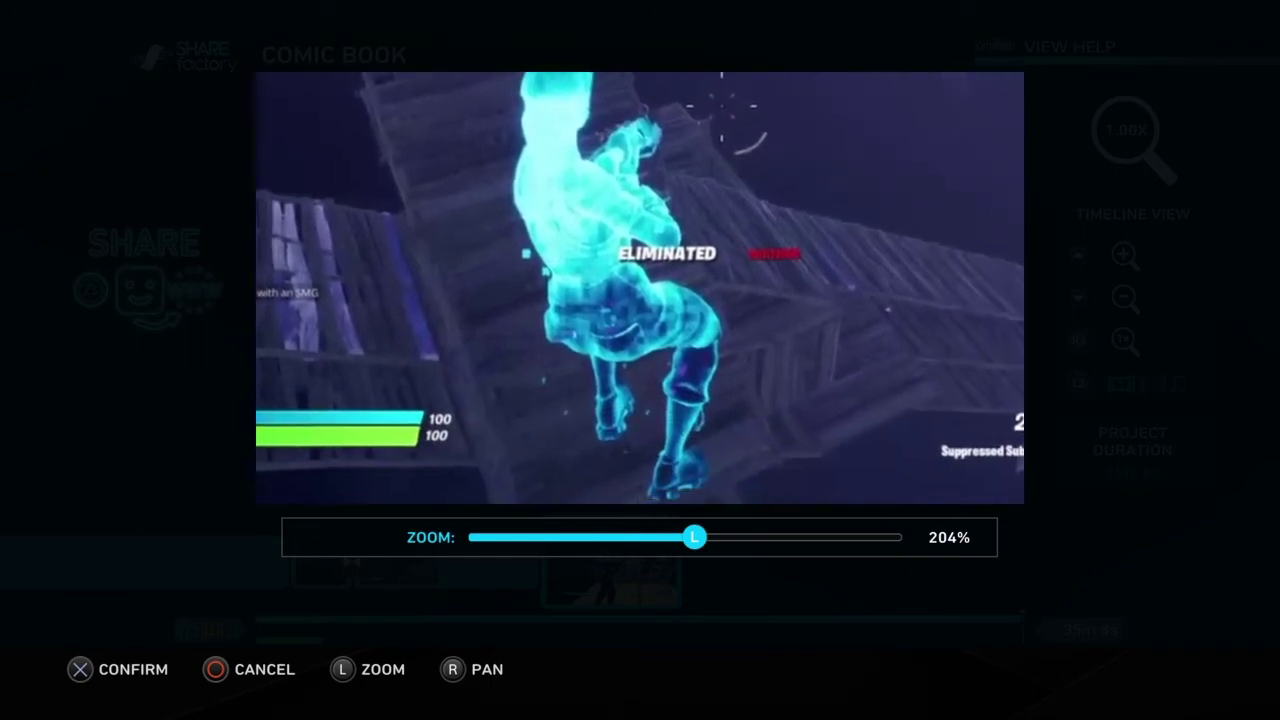
pyautogui.press('Up')
pyautogui.press('Left')
pyautogui.press('Left')
pyautogui.press('Down')
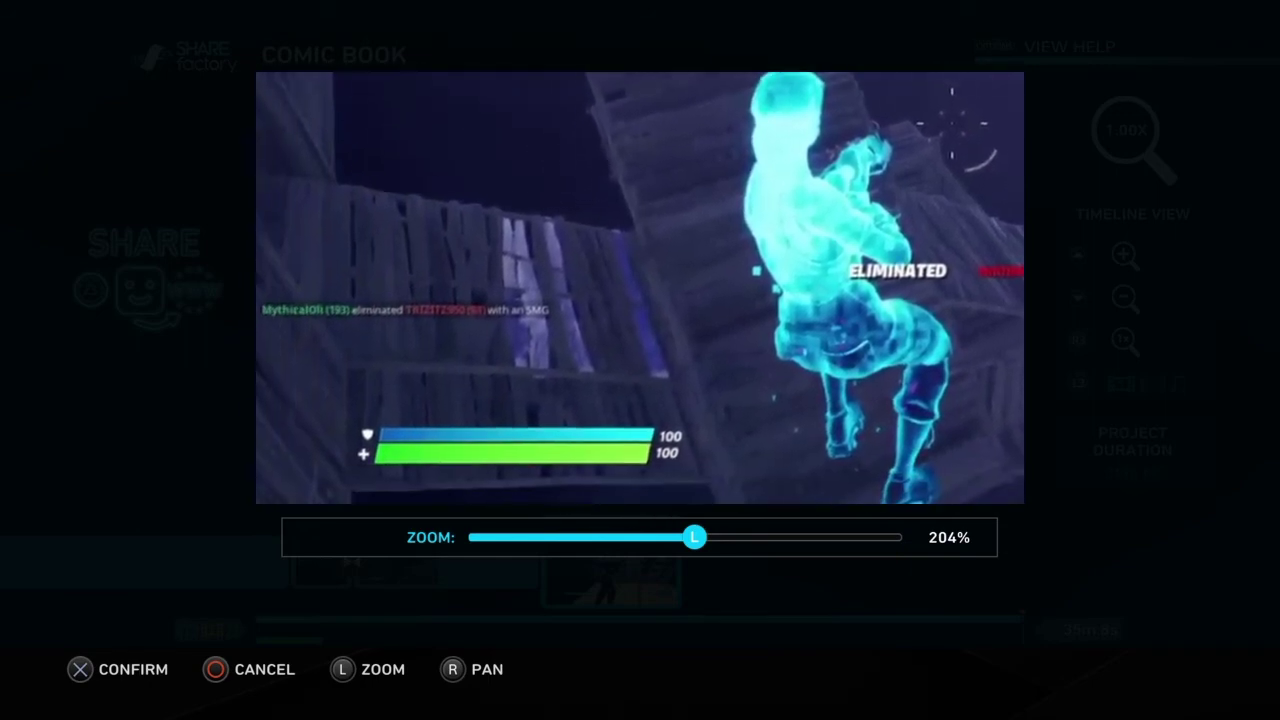
# - Try centring the frame on the shield and health bars at 297% zoom, leaving Pan & Zoom without applying it
pyautogui.press('Down')
pyautogui.press('Right')
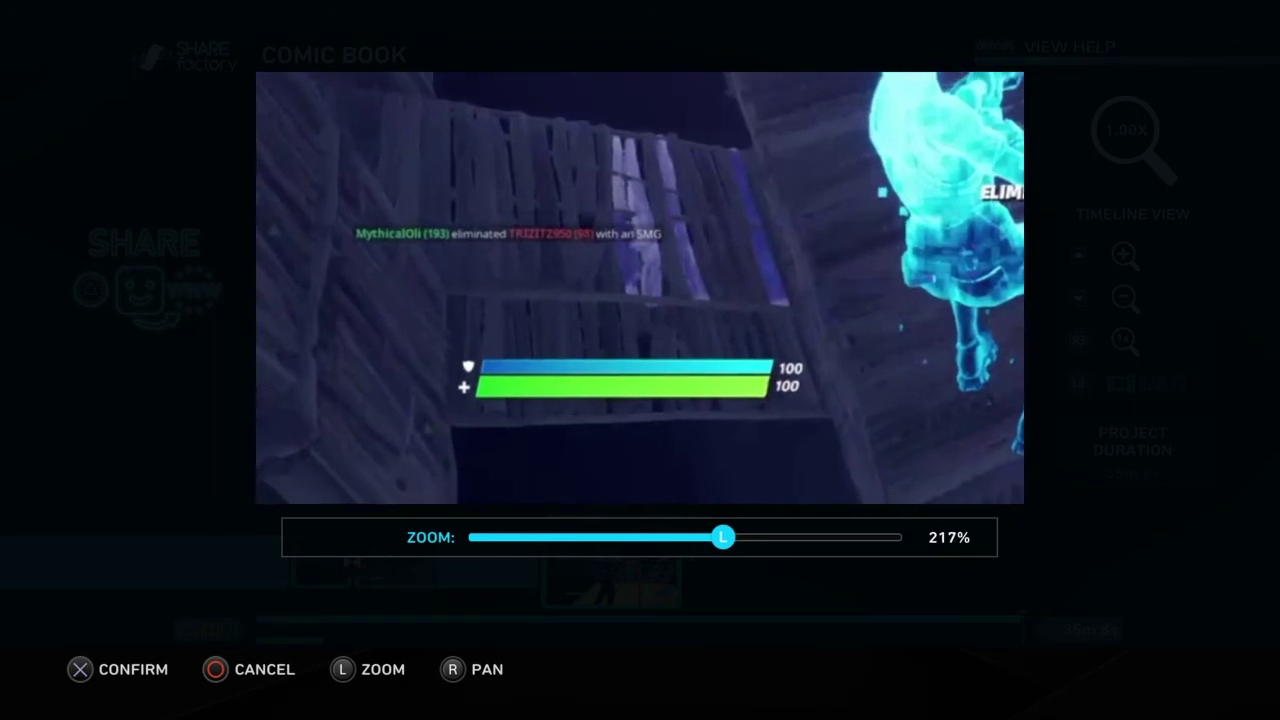
pyautogui.press('Down')
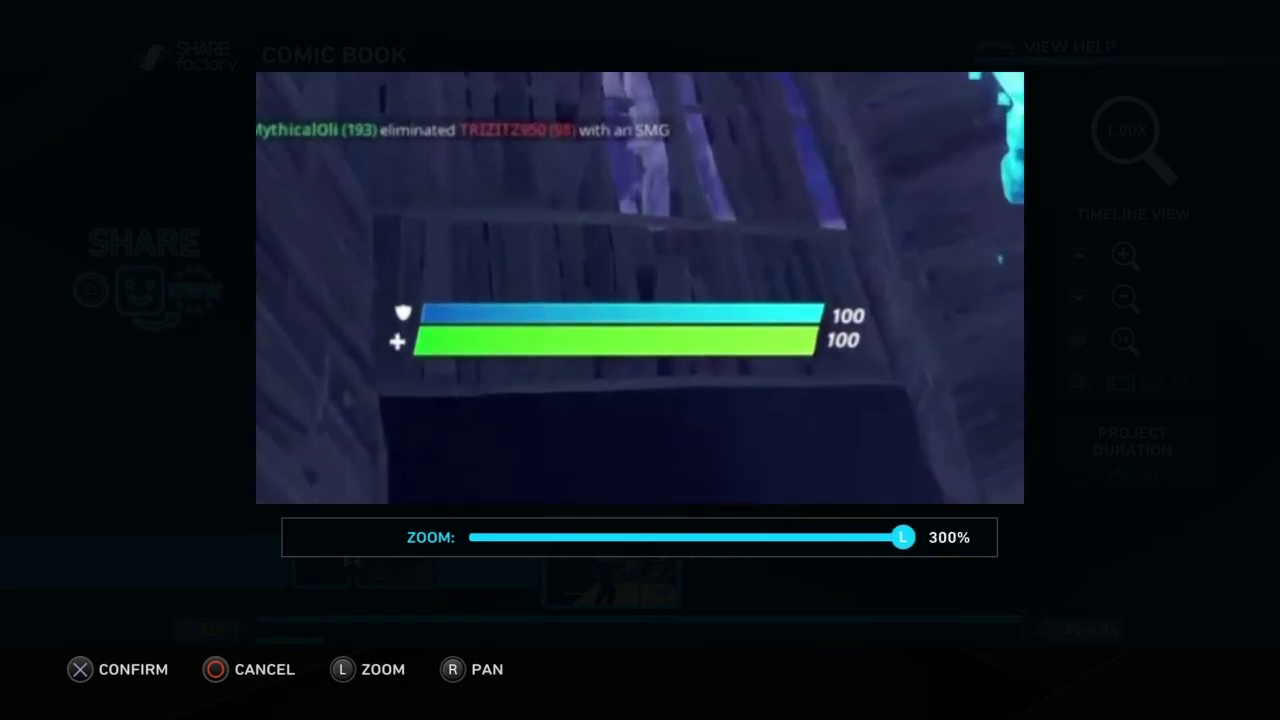
pyautogui.press('Left')
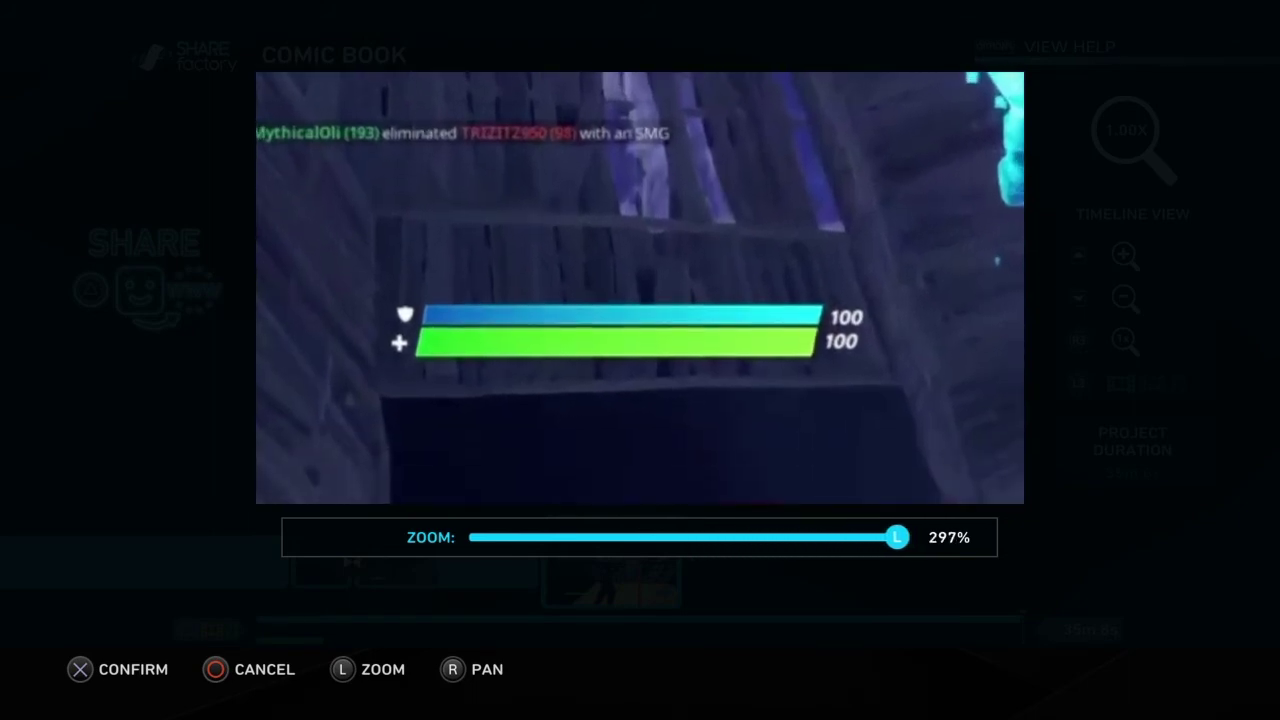
pyautogui.press('Escape')
# - Scrub through the last clip around 35m 4s and look over its clip editing options
pyautogui.press('Right')
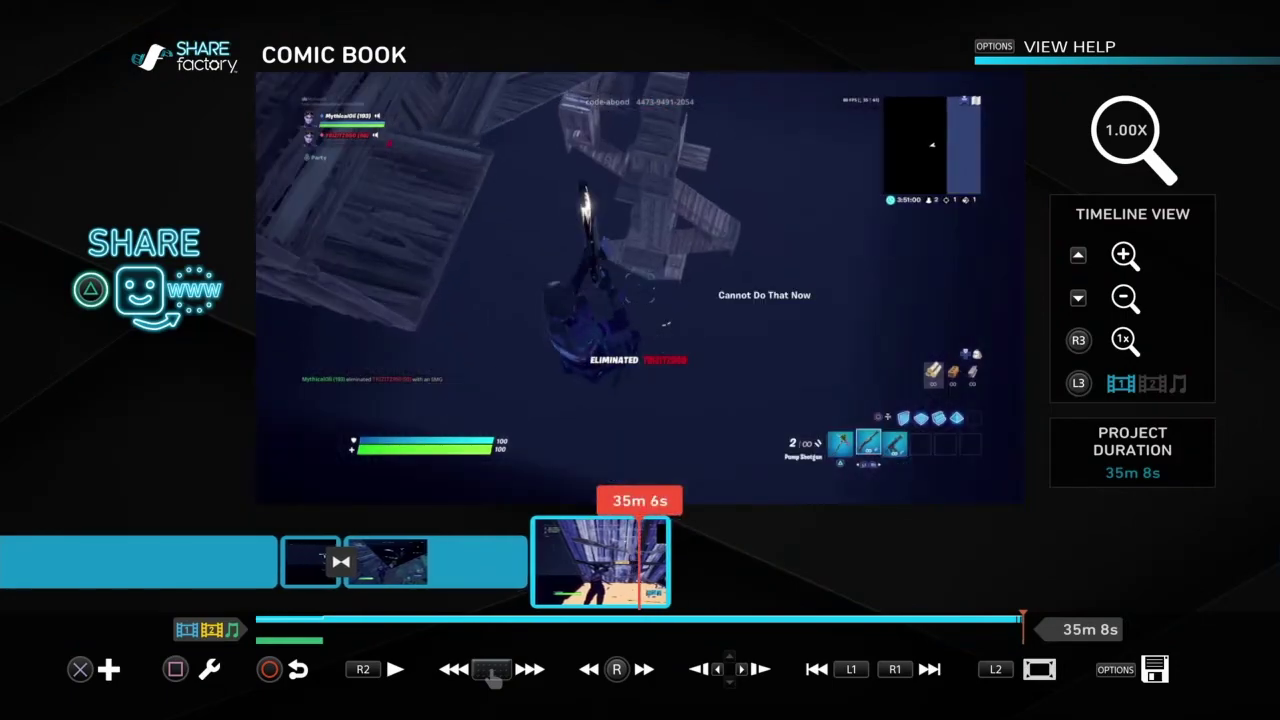
pyautogui.press('Left')
pyautogui.press('Left')
pyautogui.press('Right')
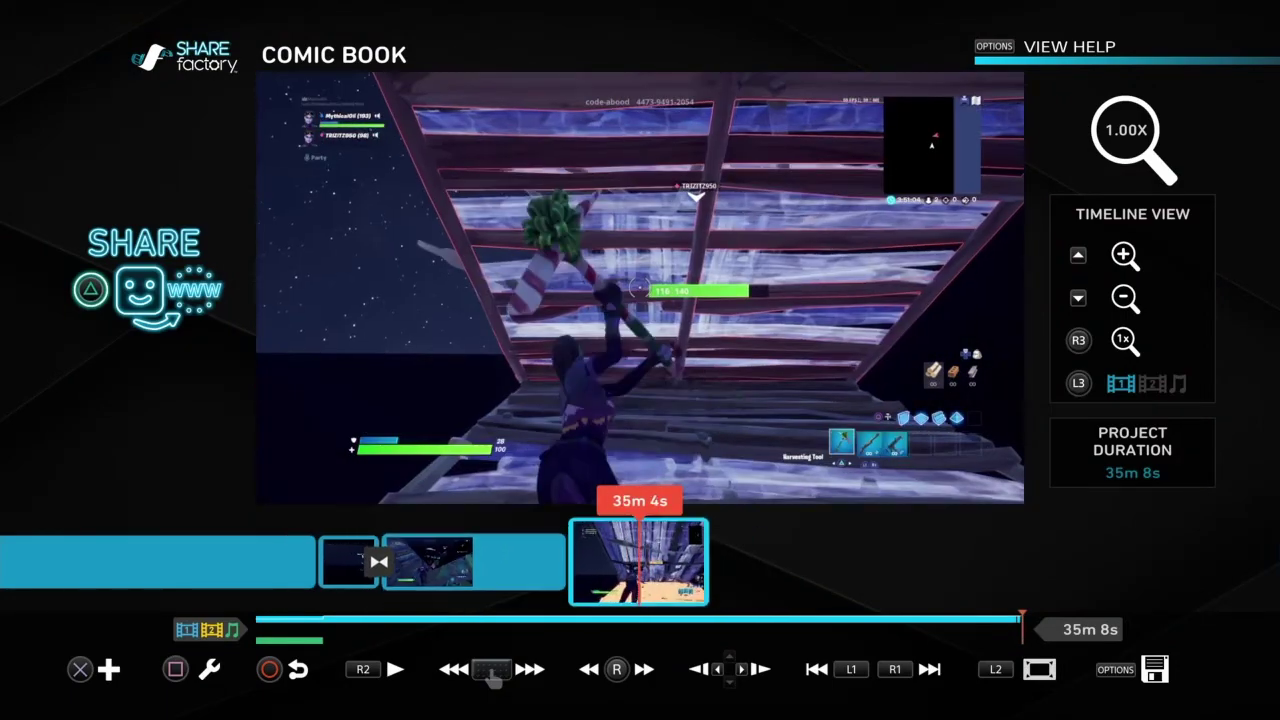
pyautogui.press('Return')
pyautogui.press('Left')
pyautogui.press('Left')
pyautogui.press('Left')
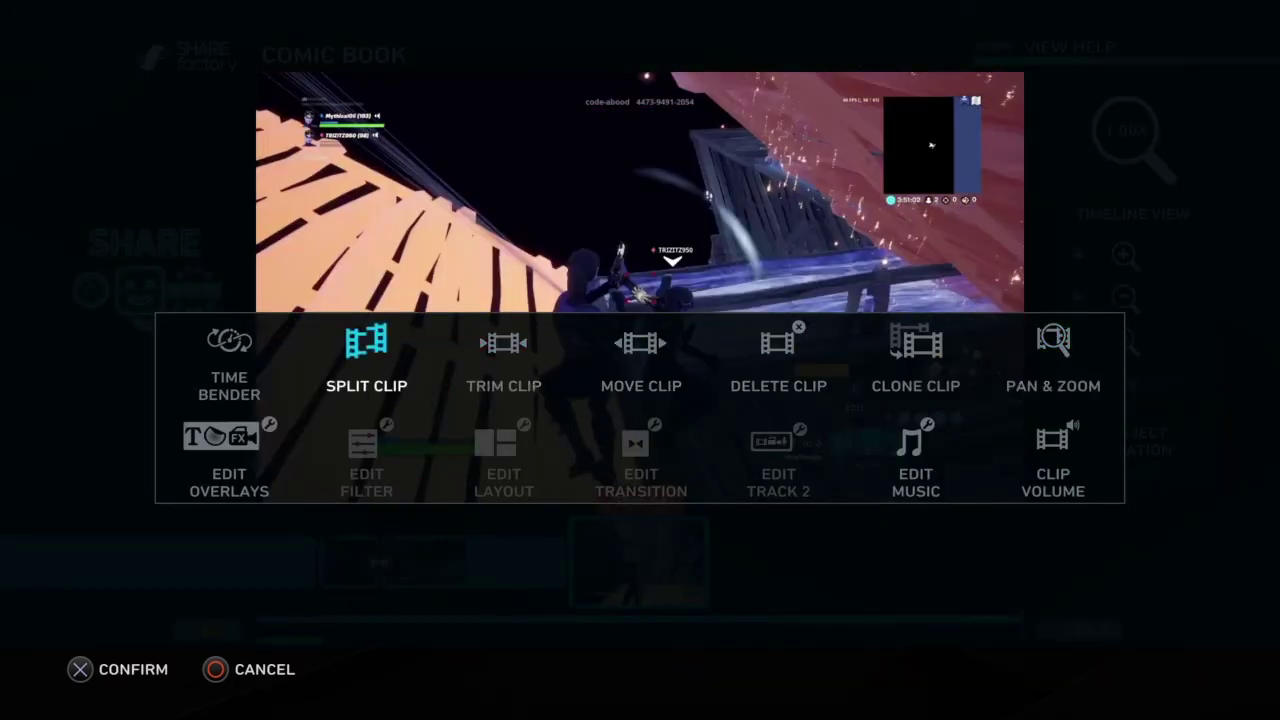
pyautogui.press('Return')
pyautogui.press('Return')
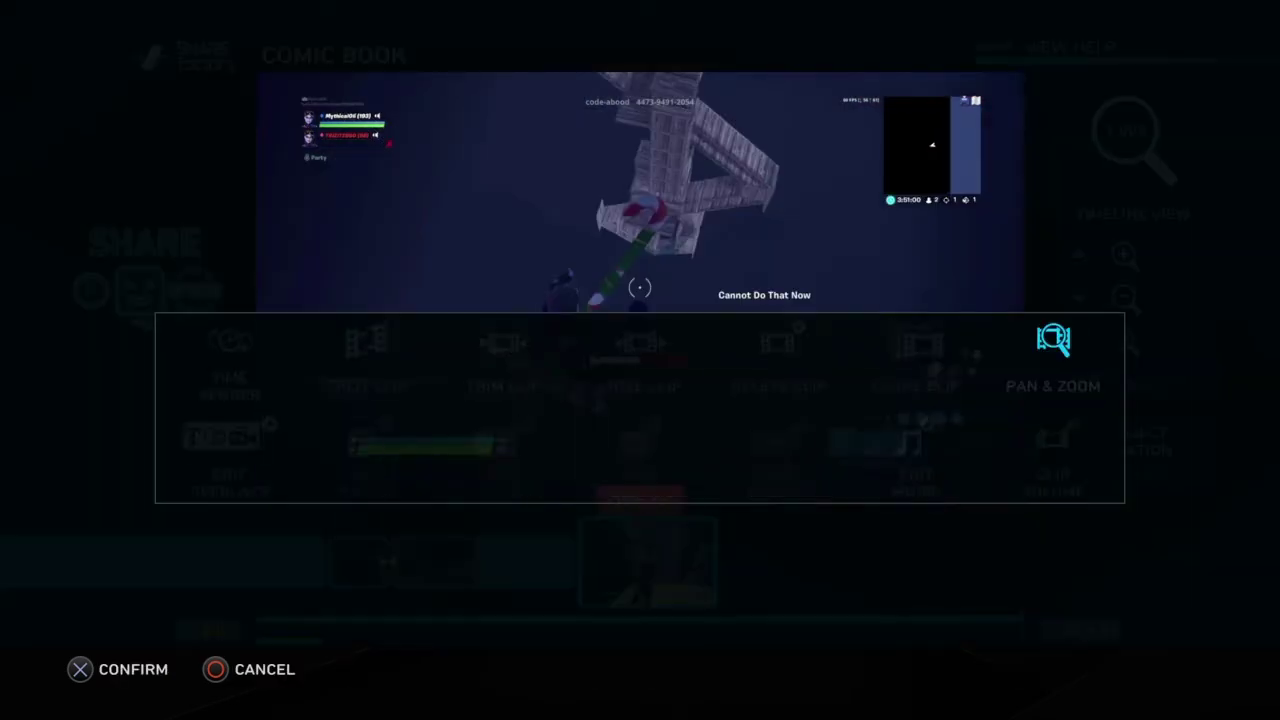
# - View the Edit Overlays screen for the last clip and return to the timeline
pyautogui.press('Down')
pyautogui.press('Left')
pyautogui.press('Left')
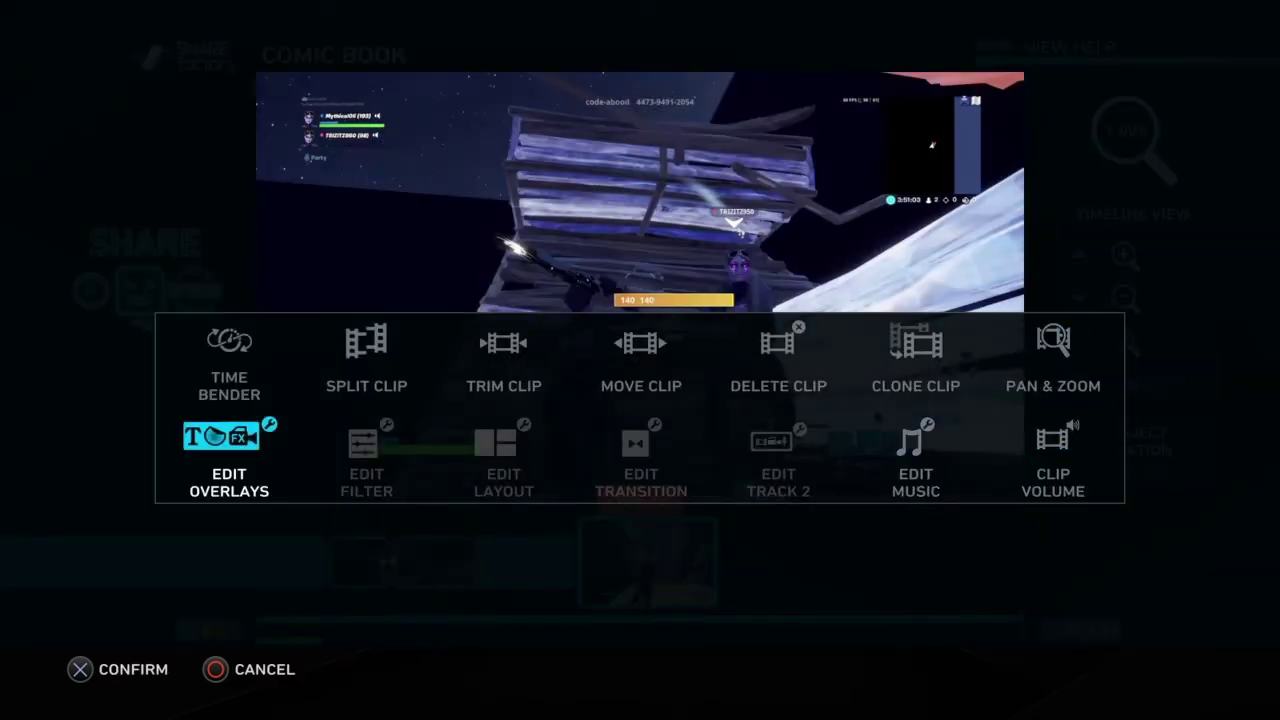
pyautogui.press('Return')
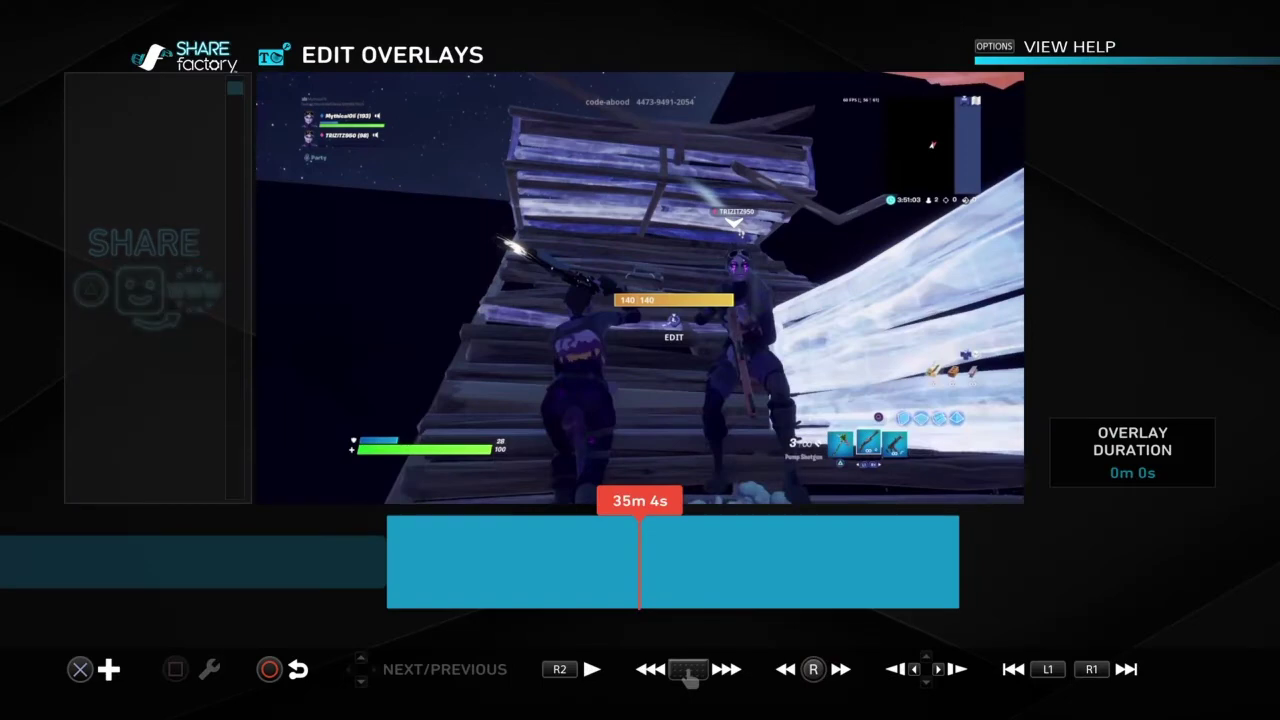
pyautogui.press('Escape')
# - View the Edit Music screen and the most recent tracks available to add, without choosing one
pyautogui.press('Return')
pyautogui.press('Right')
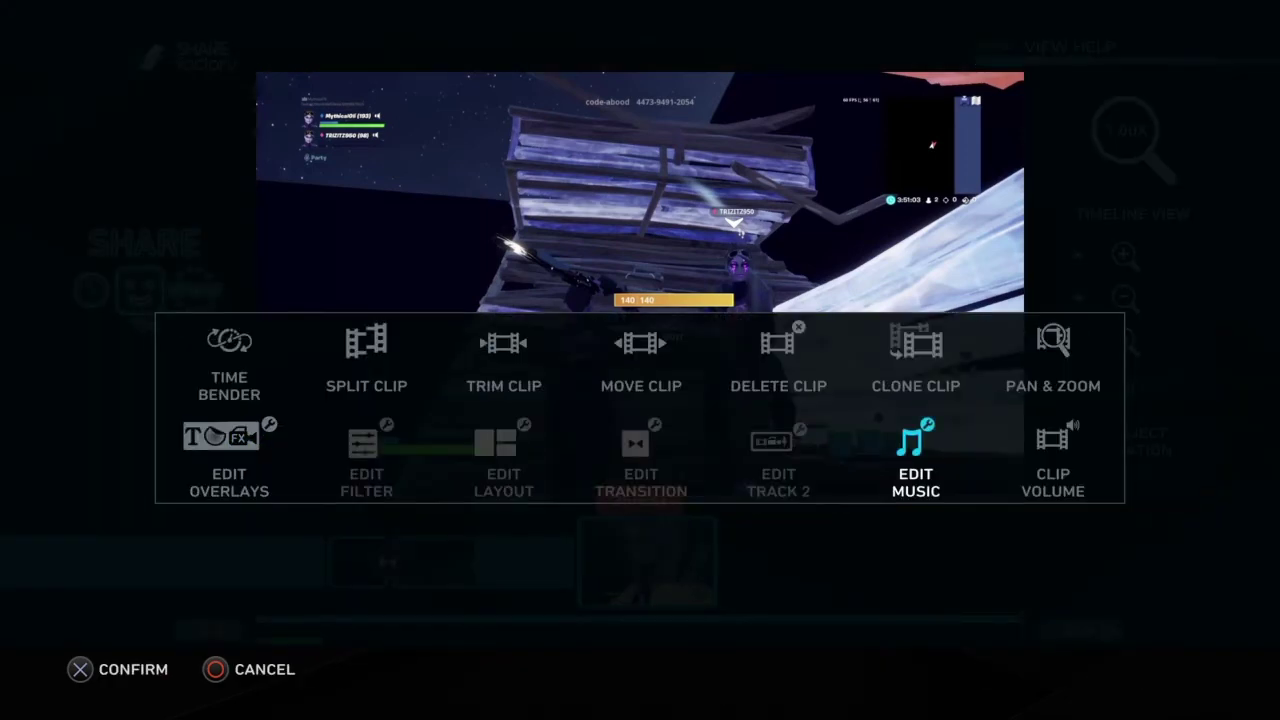
pyautogui.press('Left')
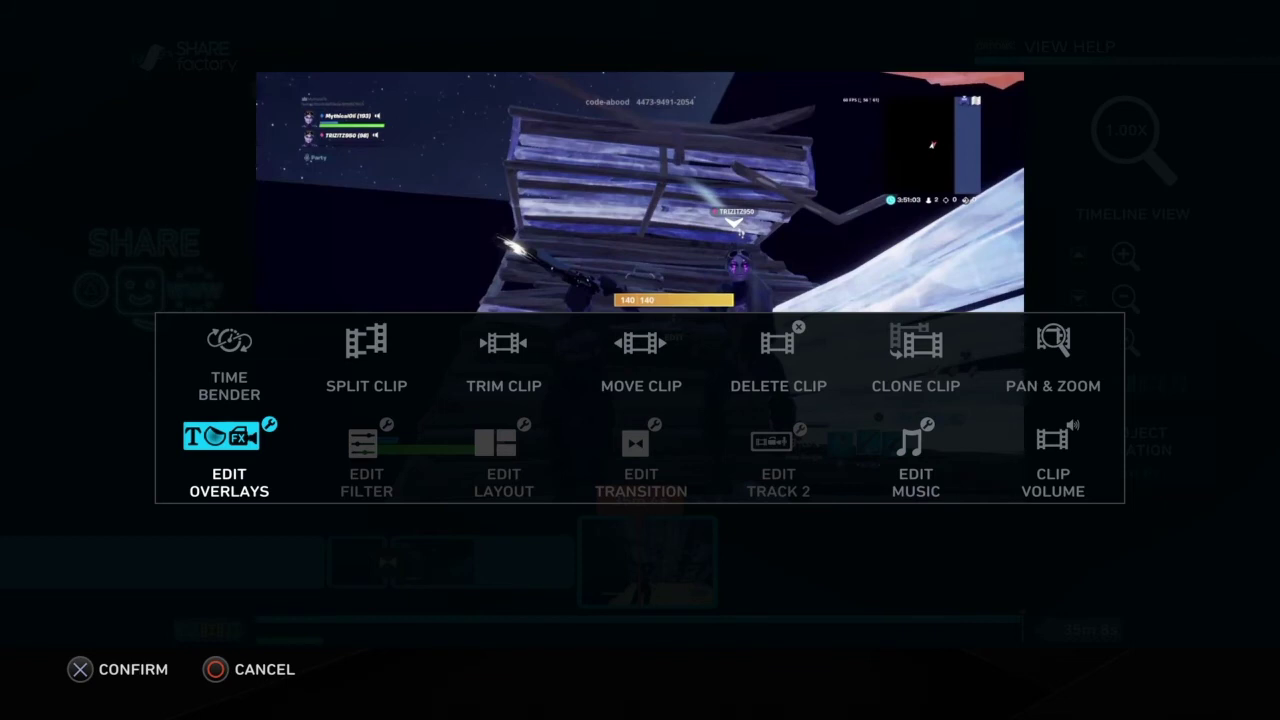
pyautogui.press('Right')
pyautogui.press('Return')
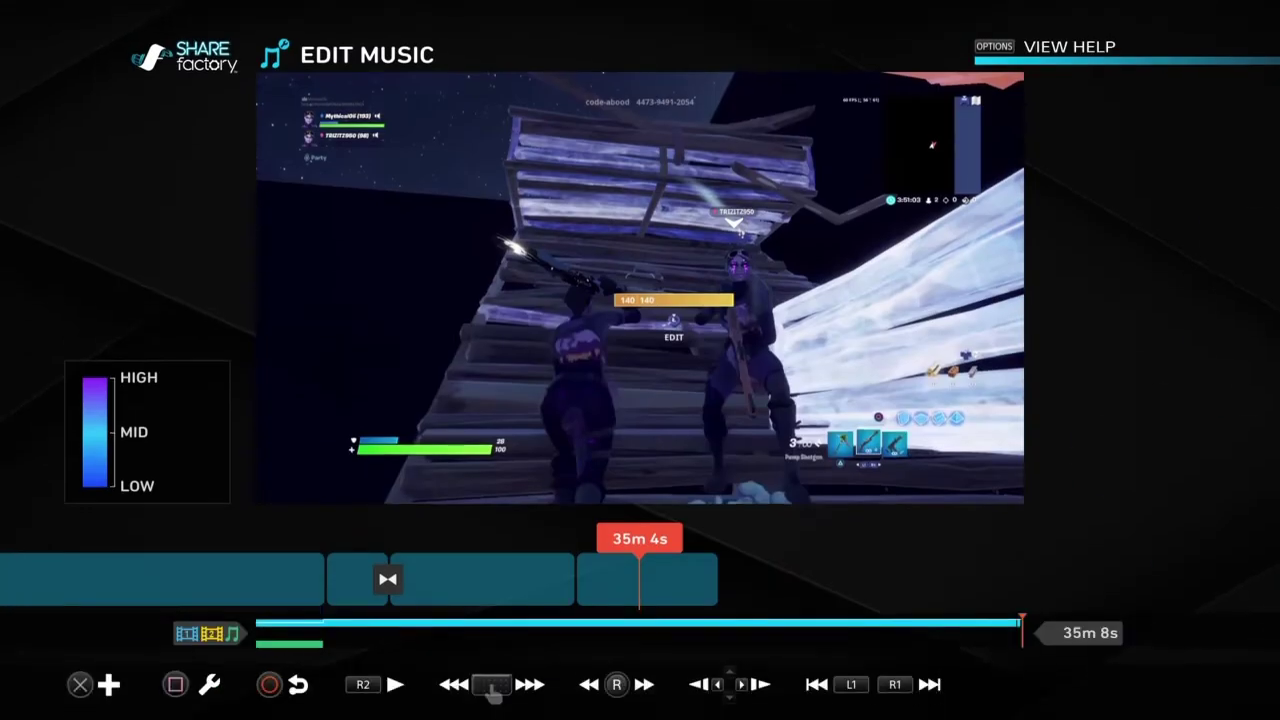
pyautogui.press('Return')
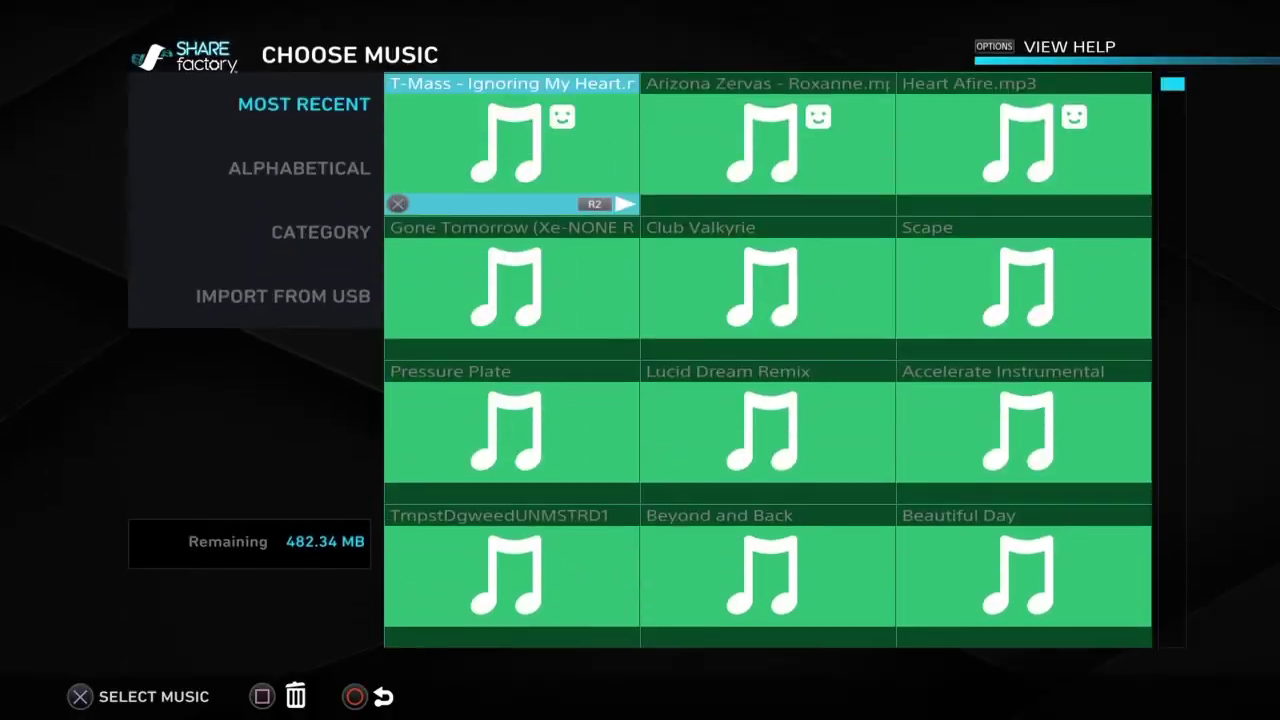
pyautogui.press('Escape')
# - Look over the music editing options and the Clip Volume setting of the last clip
pyautogui.press('s')
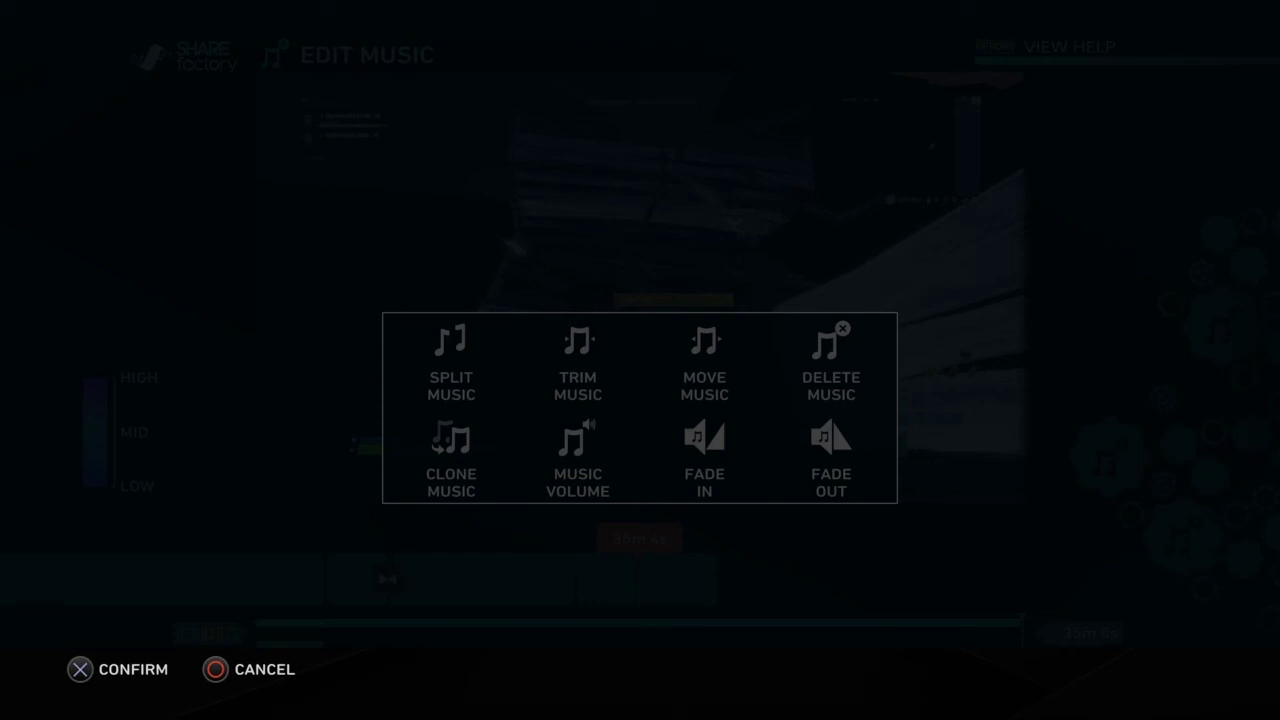
pyautogui.press('Escape')
pyautogui.press('Escape')
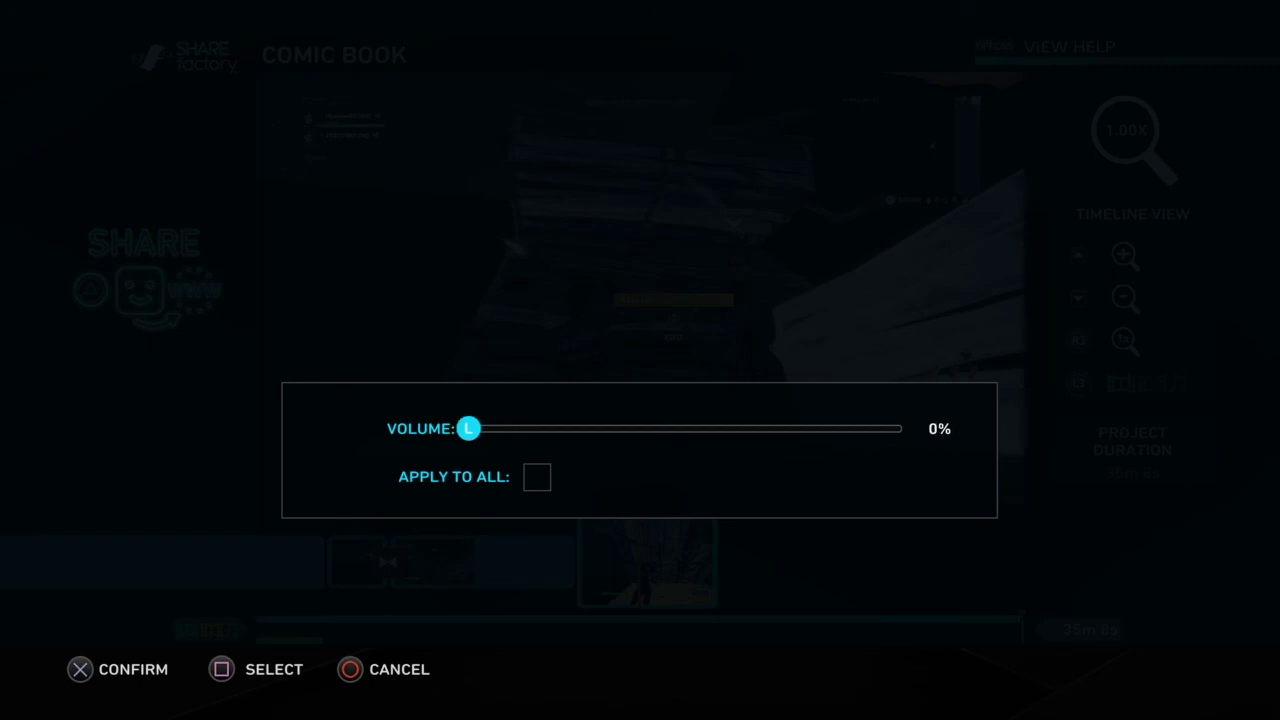
pyautogui.press('Return')
pyautogui.press('Escape')
# - Move the playhead from the last clip back to the start of the project at 0m 0s
pyautogui.press('Left')
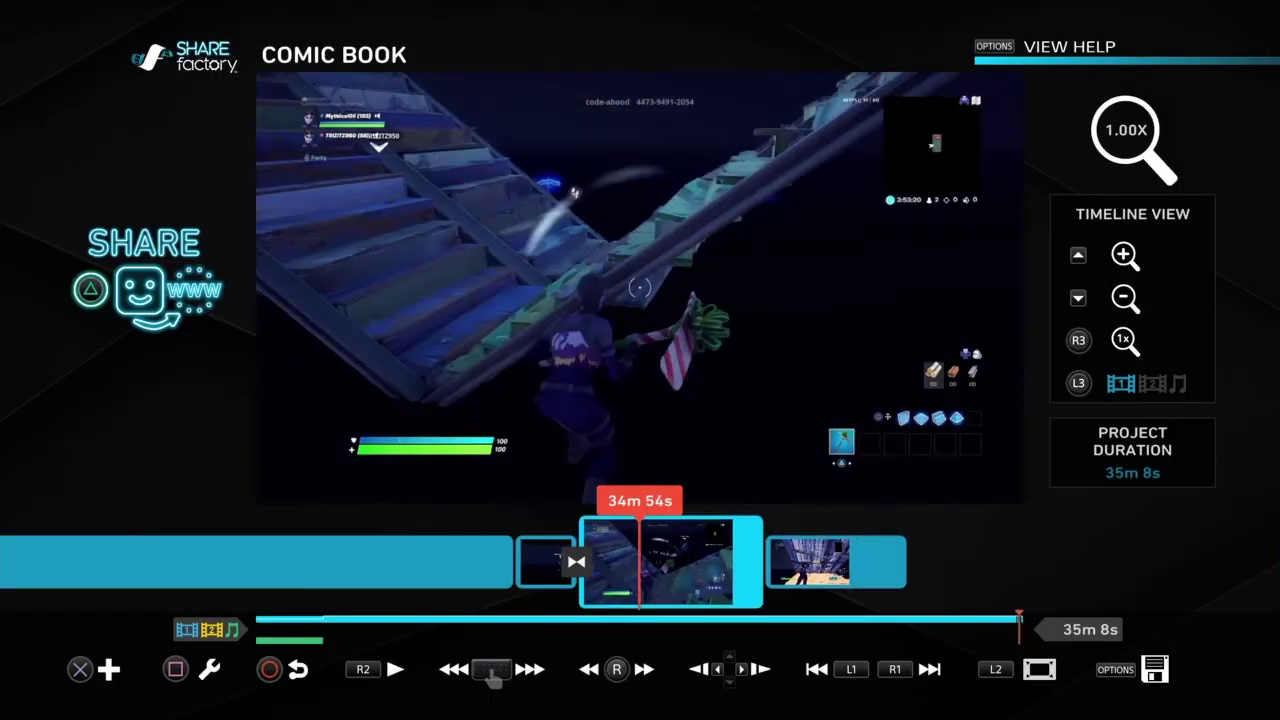
pyautogui.press('Left')
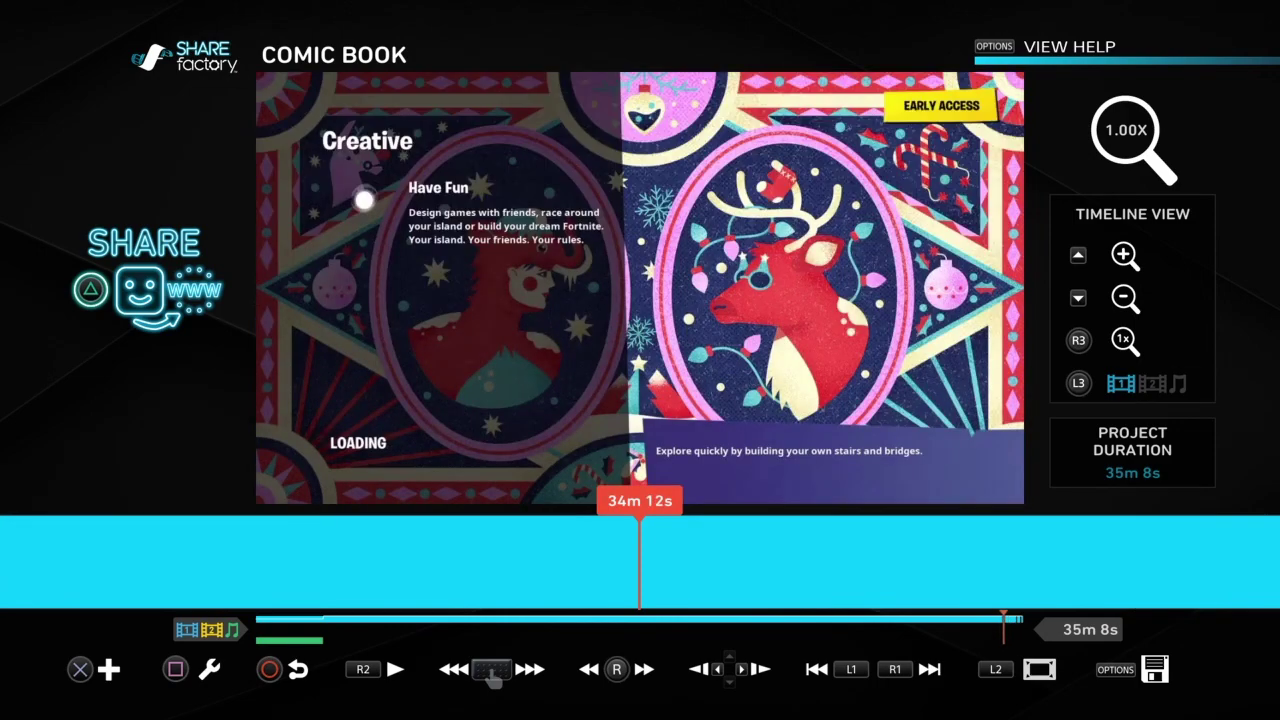
pyautogui.press('Left')
pyautogui.press('Home')
pyautogui.press('Right')
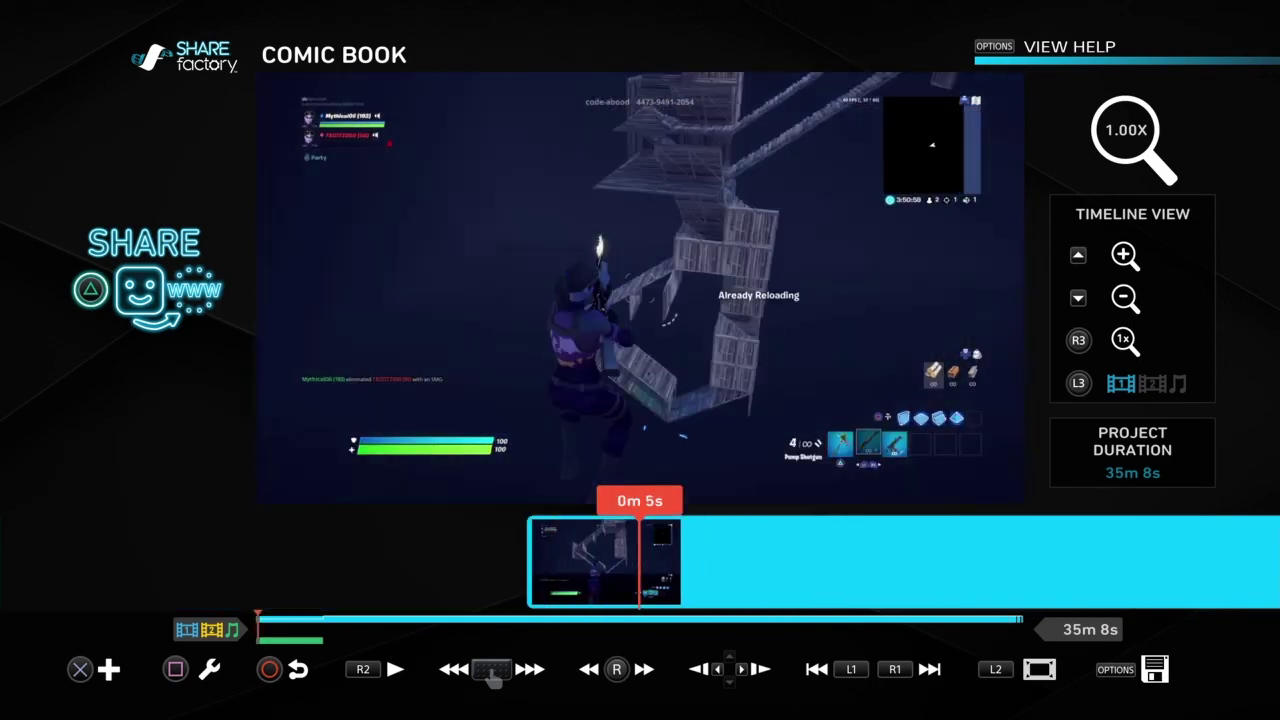
pyautogui.press('Right')
pyautogui.press('Left')
pyautogui.press('Left')
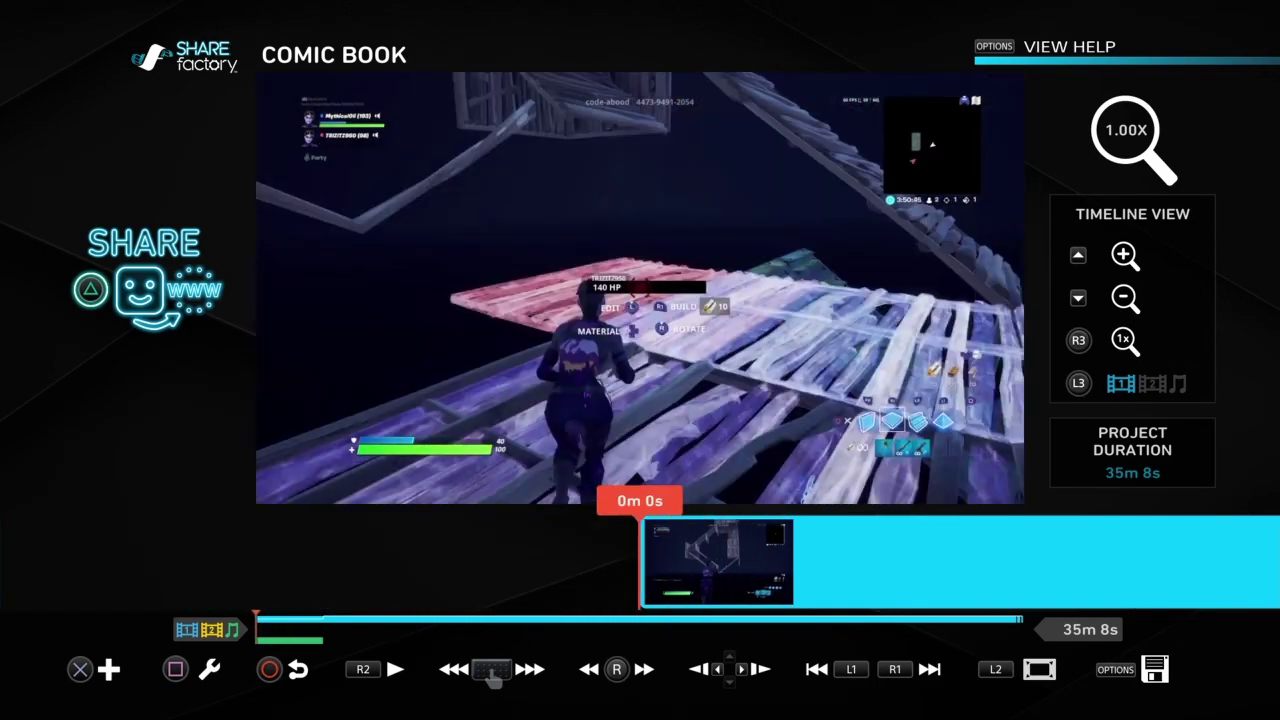